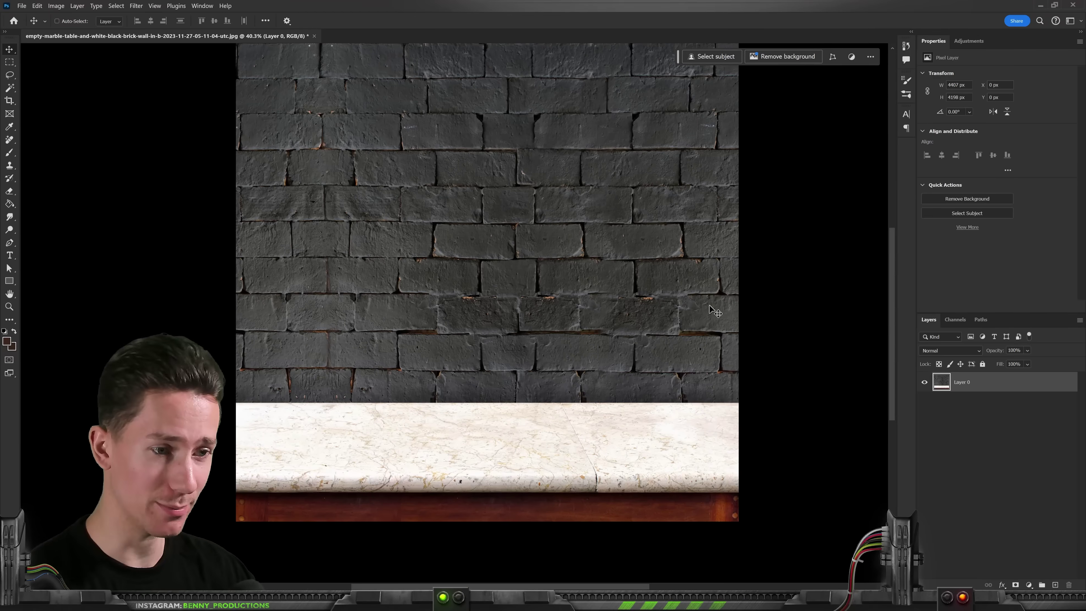
Enlarge the soccer ball and position it resting on the marble tabletop in front of the brick wall
scroll(468, 424, up, 5)
drag(528, 463, 516, 434)
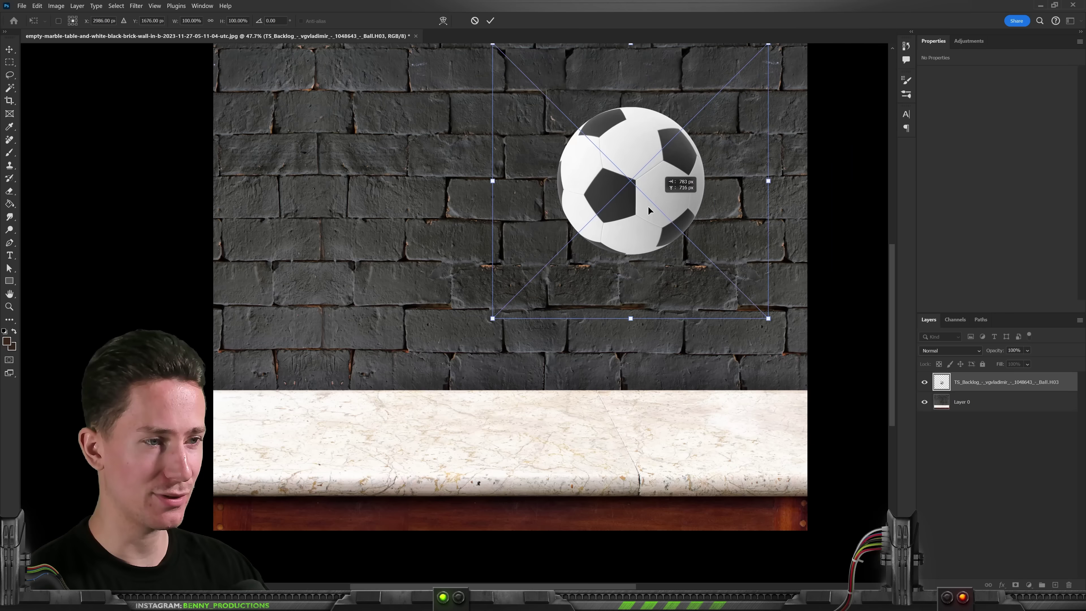
drag(649, 210, 540, 352)
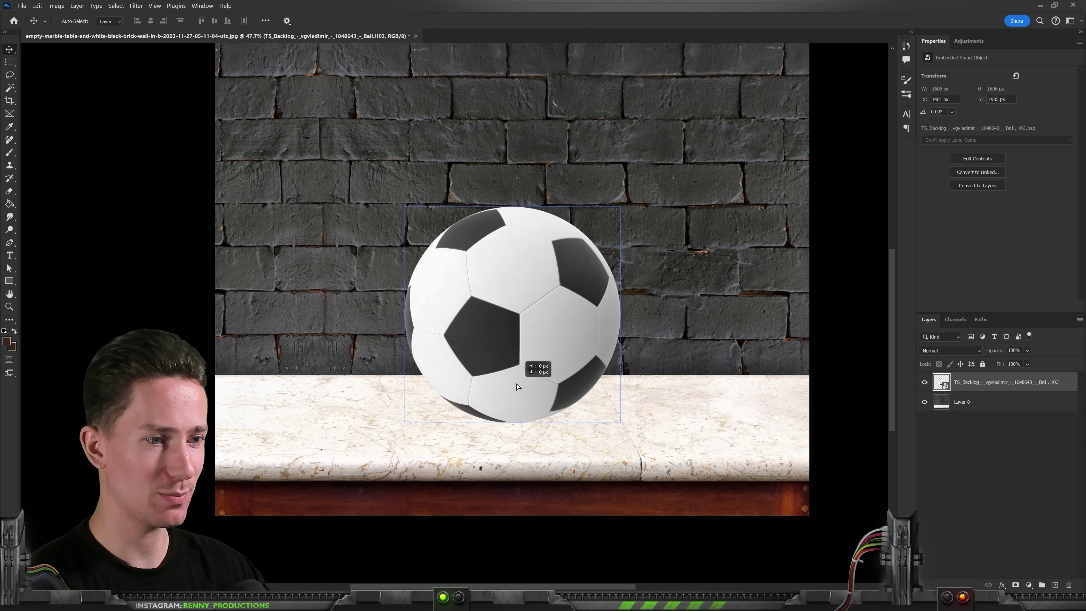
drag(517, 386, 516, 376)
scroll(511, 377, down, 3)
scroll(507, 399, up, 7)
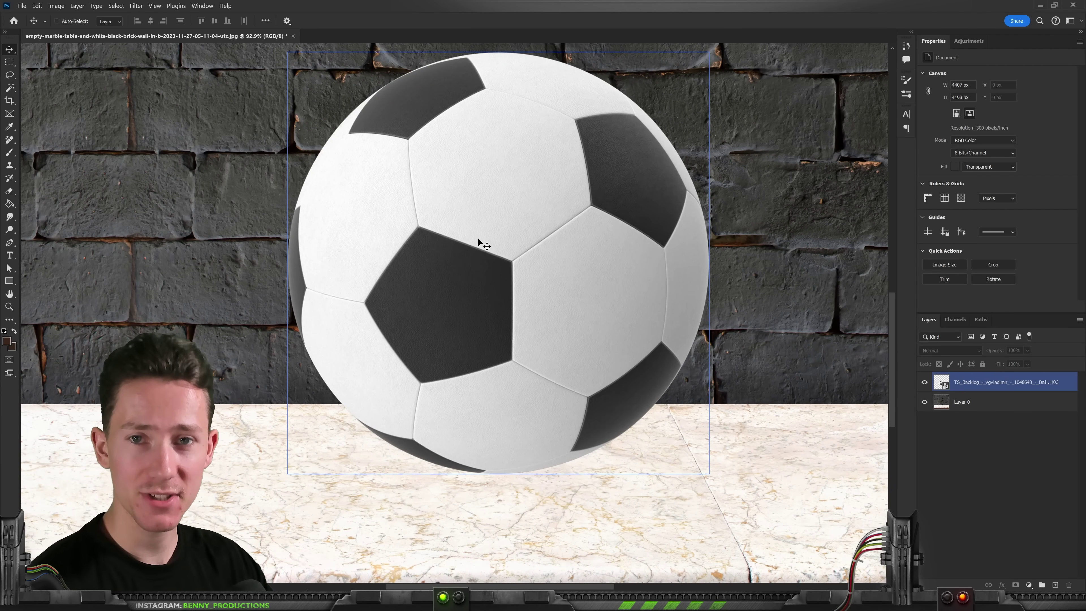
scroll(478, 239, down, 5)
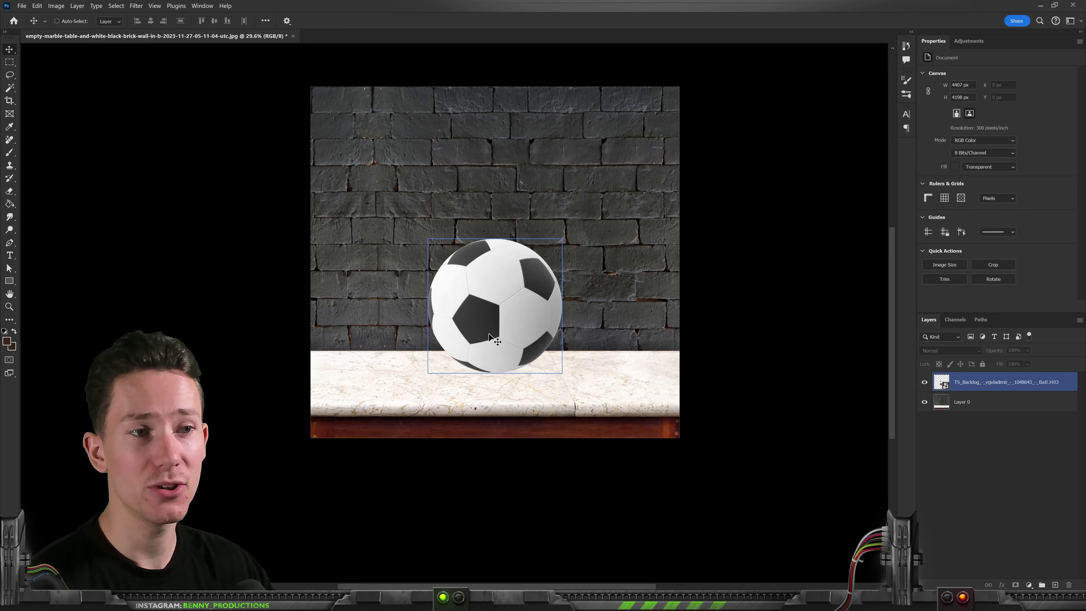
scroll(490, 342, up, 2)
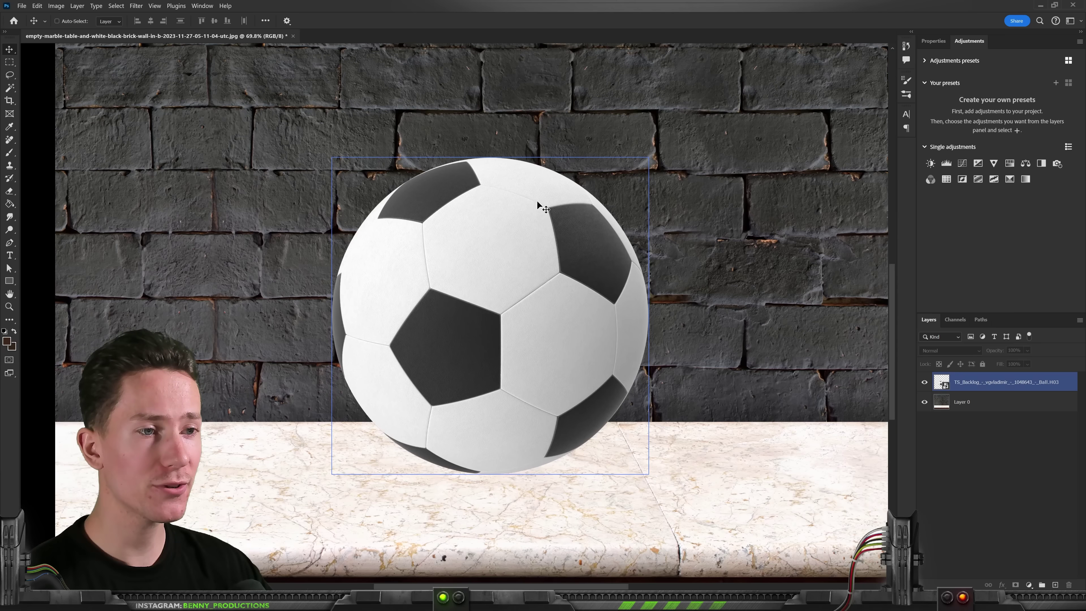
Add an Exposure adjustment layer and move it beneath the soccer ball layer
scroll(497, 101, down, 1)
scroll(537, 247, up, 1)
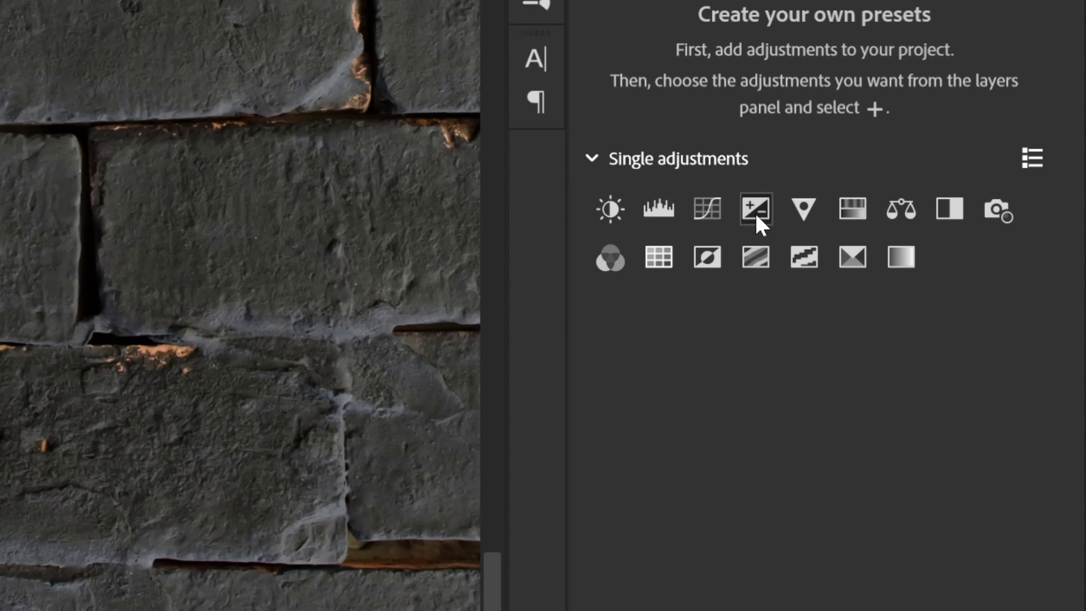
click(756, 216)
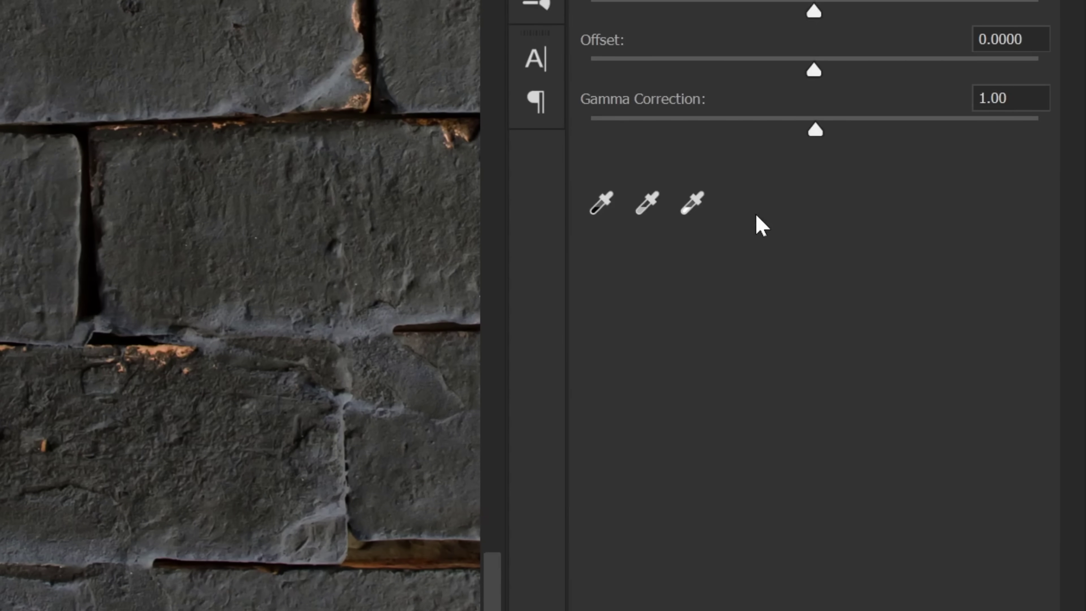
click(1031, 587)
drag(627, 274, 615, 329)
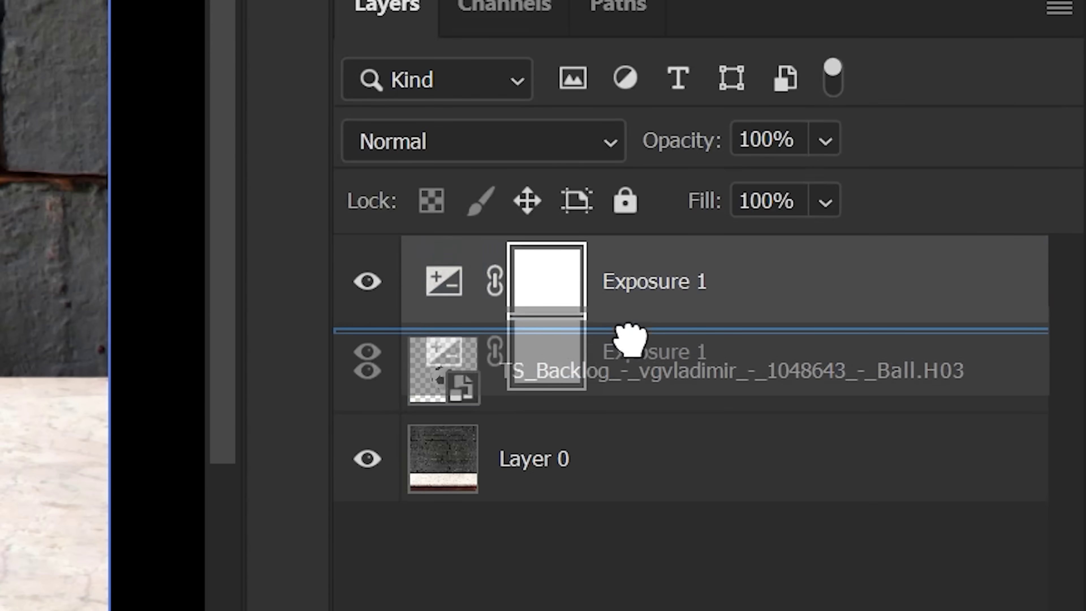
drag(63, 311, 49, 112)
Darken the background with an exposure of about -3.5 and a gamma correction of 0.65
drag(853, 195, 746, 194)
drag(855, 297, 894, 292)
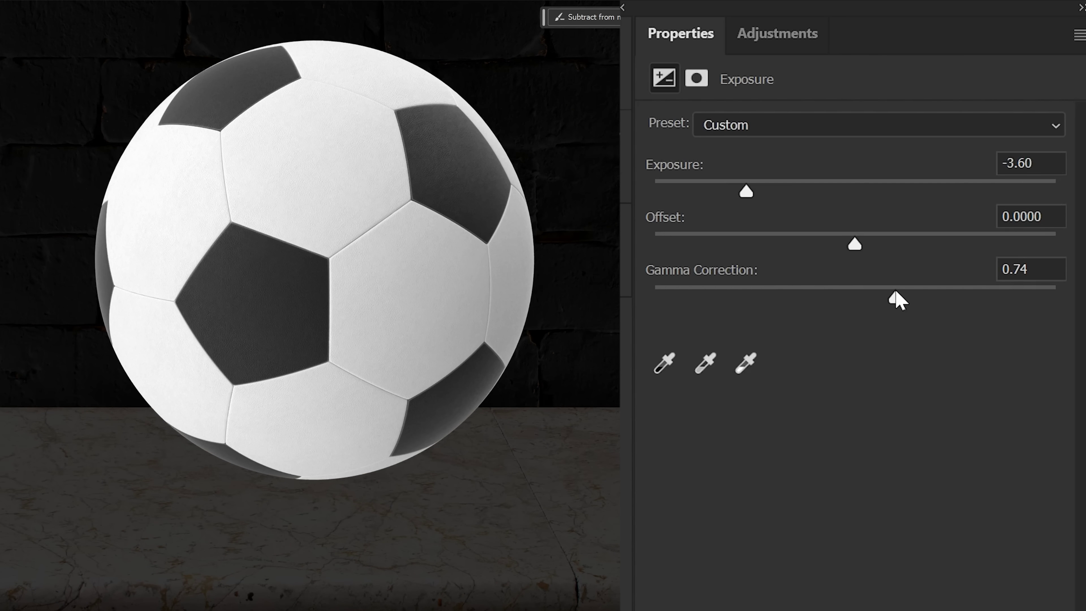
drag(892, 299, 913, 296)
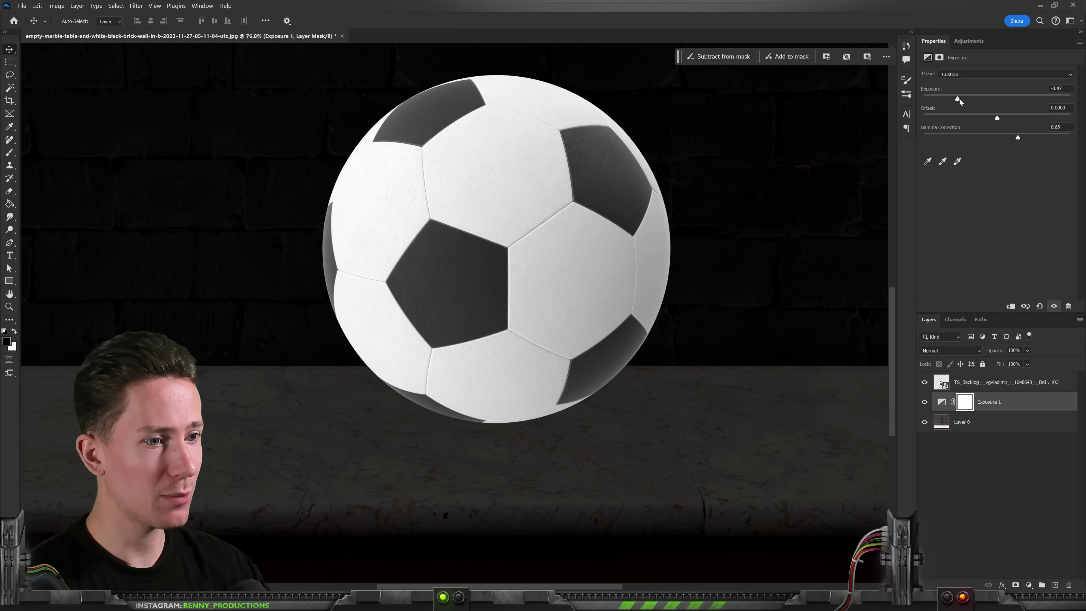
drag(959, 99, 955, 98)
scroll(484, 365, down, 2)
scroll(497, 373, up, 7)
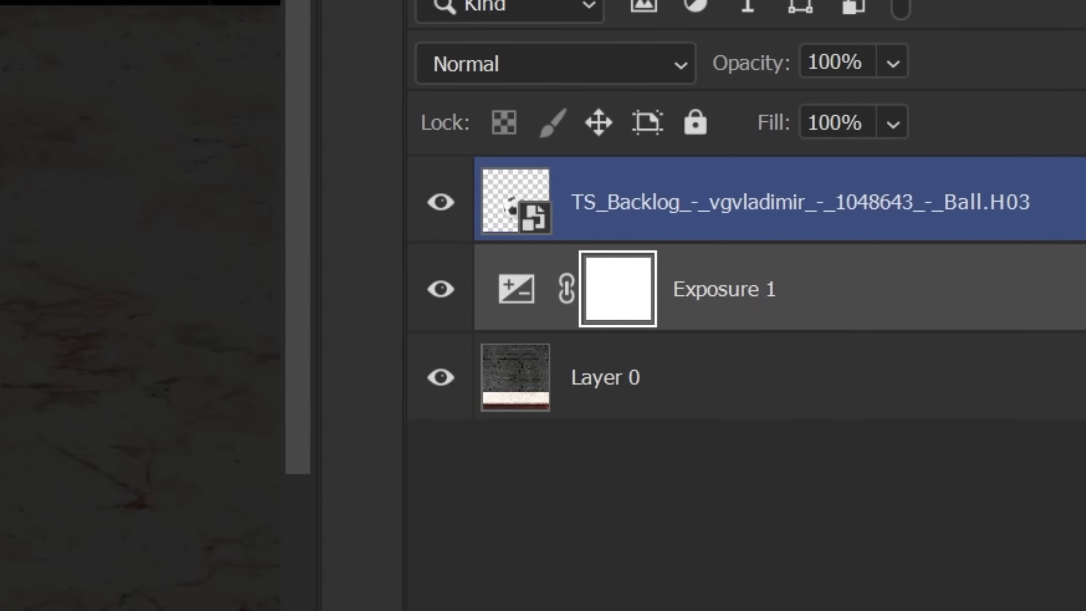
Invert the Exposure 1 layer mask to black and choose a Soft Round brush with 0% hardness
key(ctrl+i)
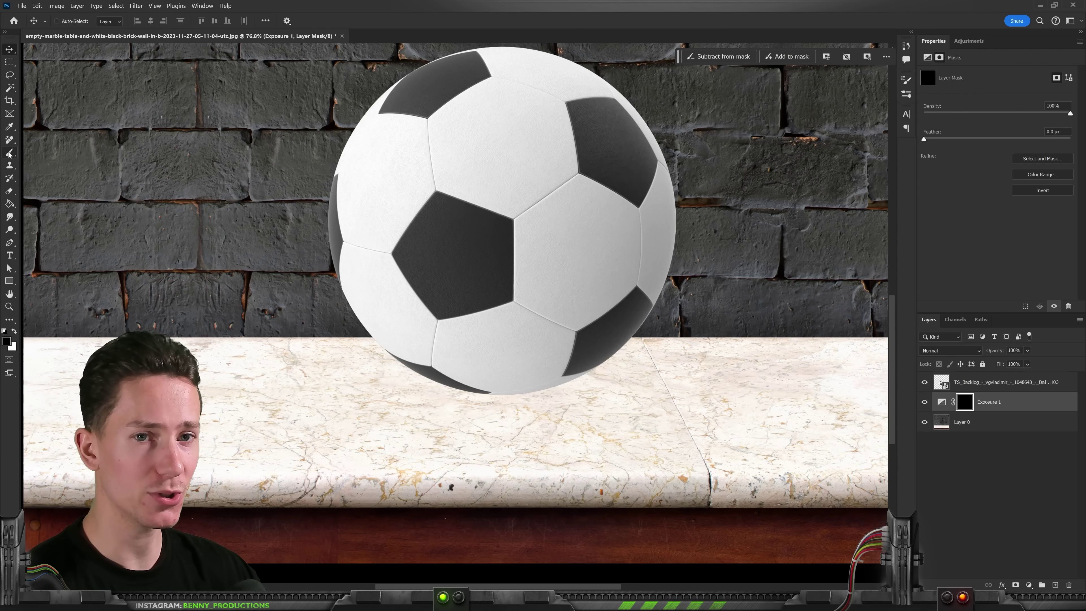
right_click(568, 236)
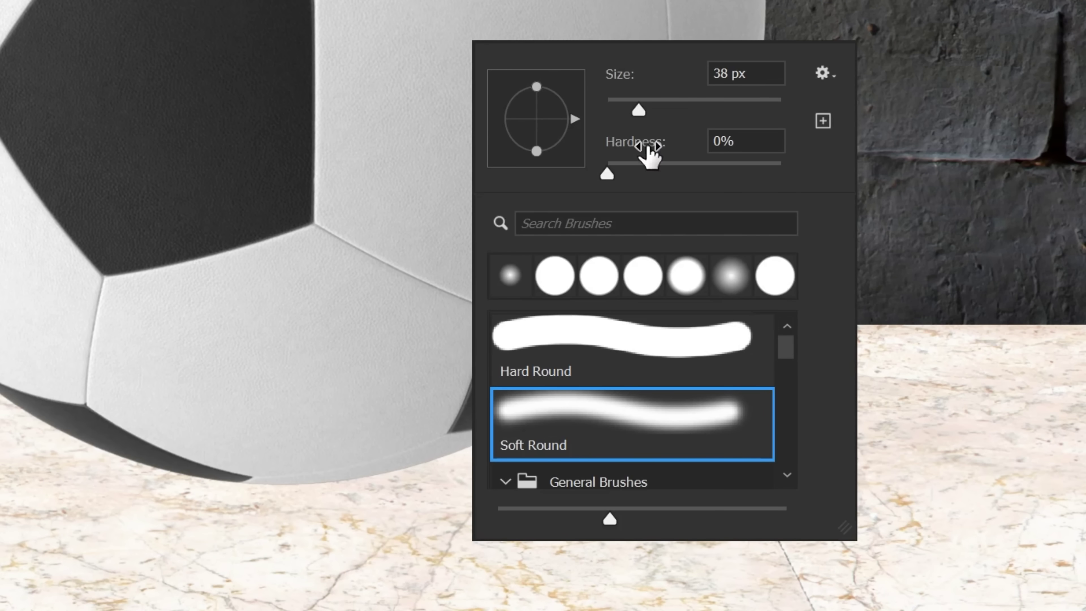
drag(680, 110, 685, 109)
Try out different soft brush diameters over the ball, between about 730 and 1190 px
drag(312, 78, 687, 49)
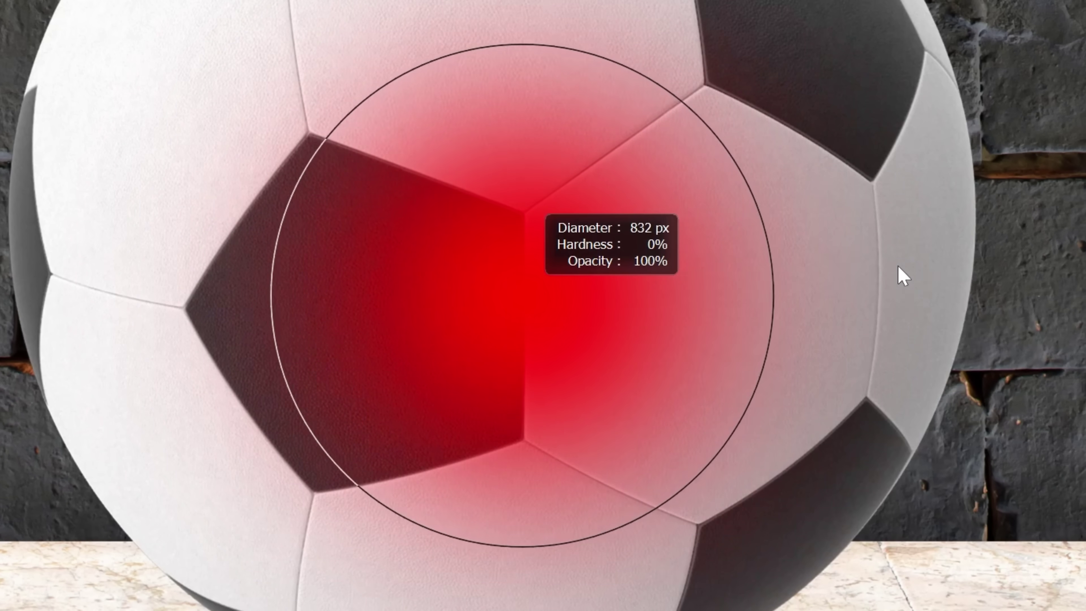
drag(898, 265, 901, 270)
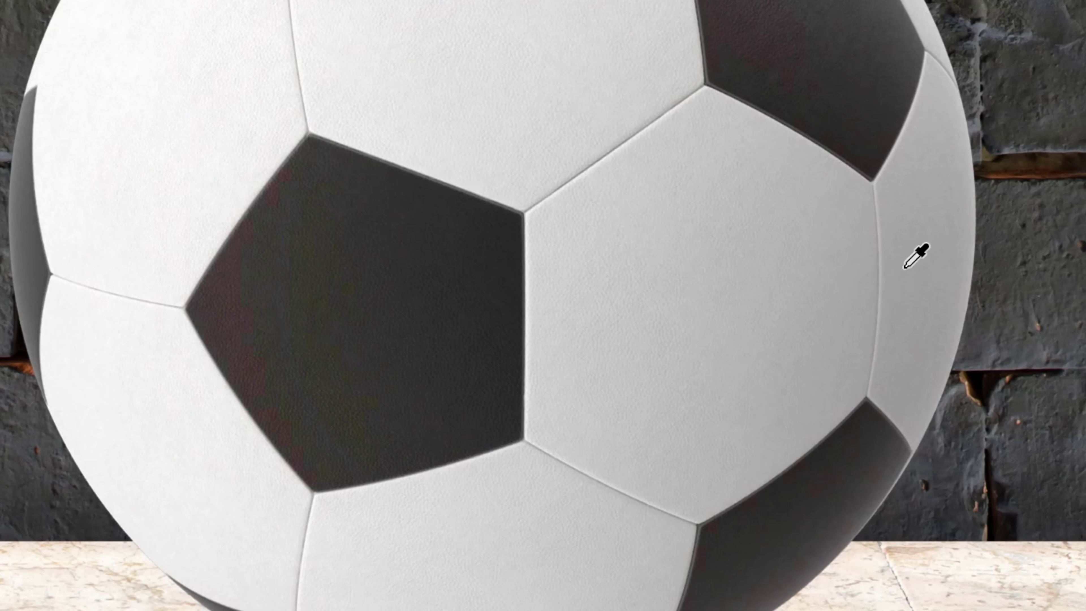
drag(540, 279, 623, 280)
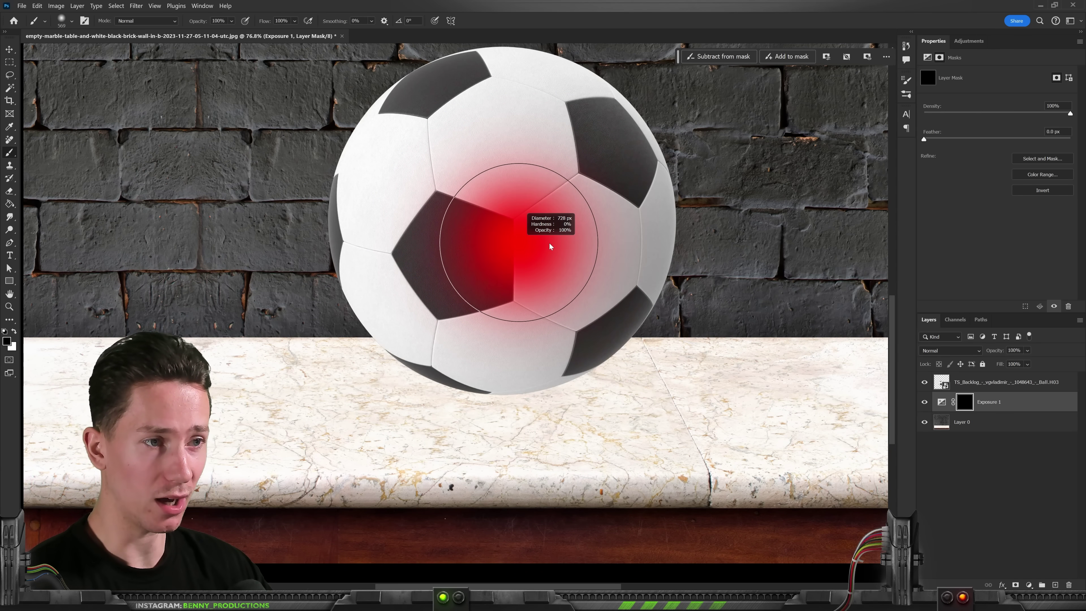
drag(548, 243, 608, 248)
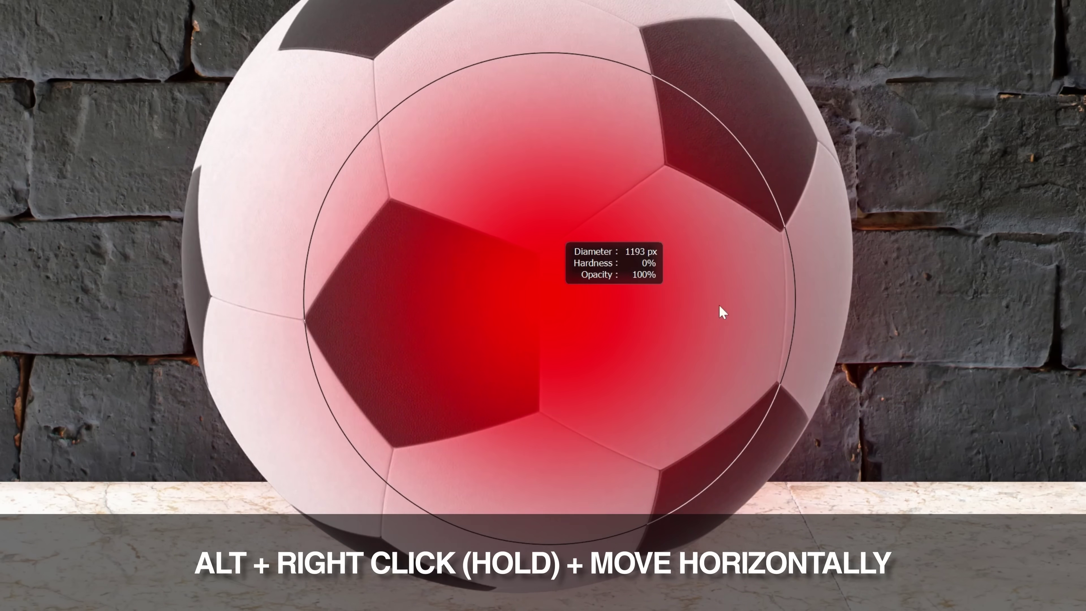
mouse_move(723, 313)
mouse_down()
mouse_move(514, 303)
mouse_move(758, 298)
mouse_up()
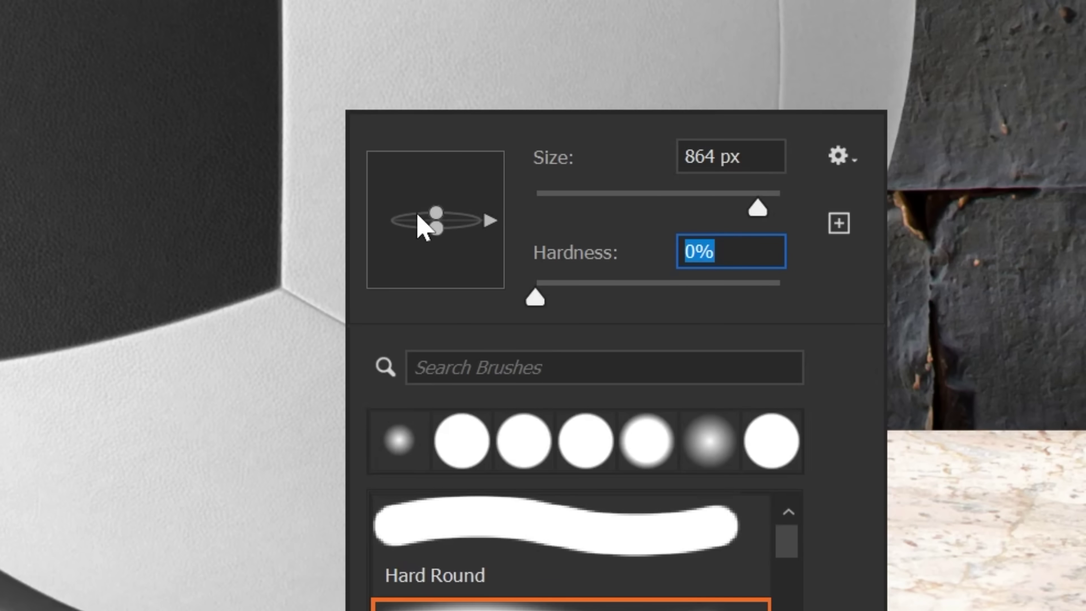
Flatten the brush tip into a thin horizontal ellipse and enlarge it to a shadow-sized width at the ball's base
mouse_move(471, 376)
mouse_down()
mouse_move(460, 363)
mouse_move(561, 368)
mouse_up()
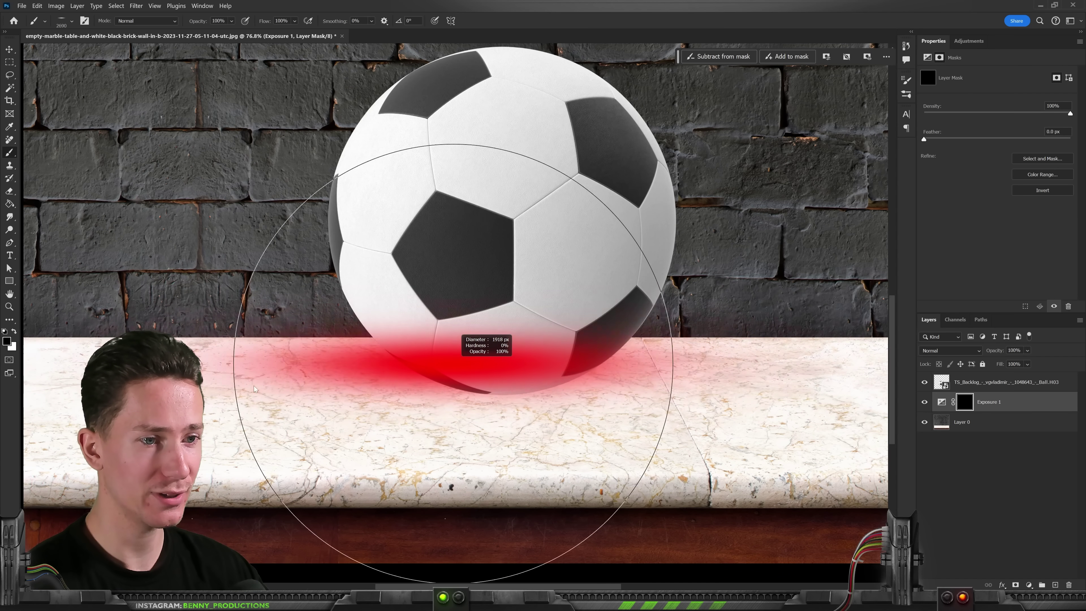
scroll(562, 368, down, 2)
scroll(562, 368, down, 3)
scroll(558, 214, up, 5)
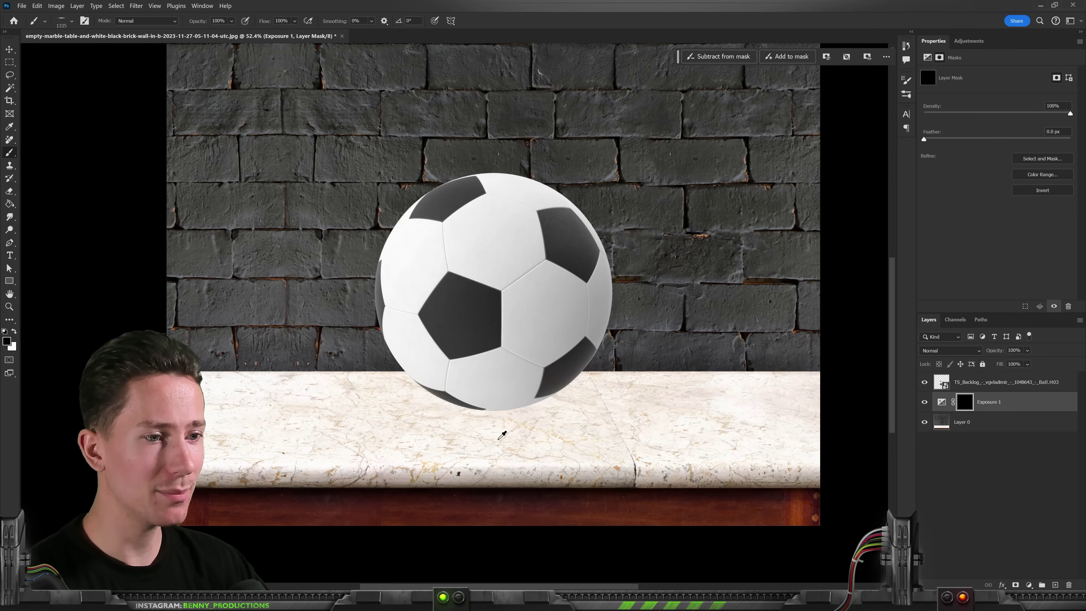
Lower the brush flow to 8%, switch the painting colour to white and adjust the brush size under the ball
scroll(979, 342, up, 5)
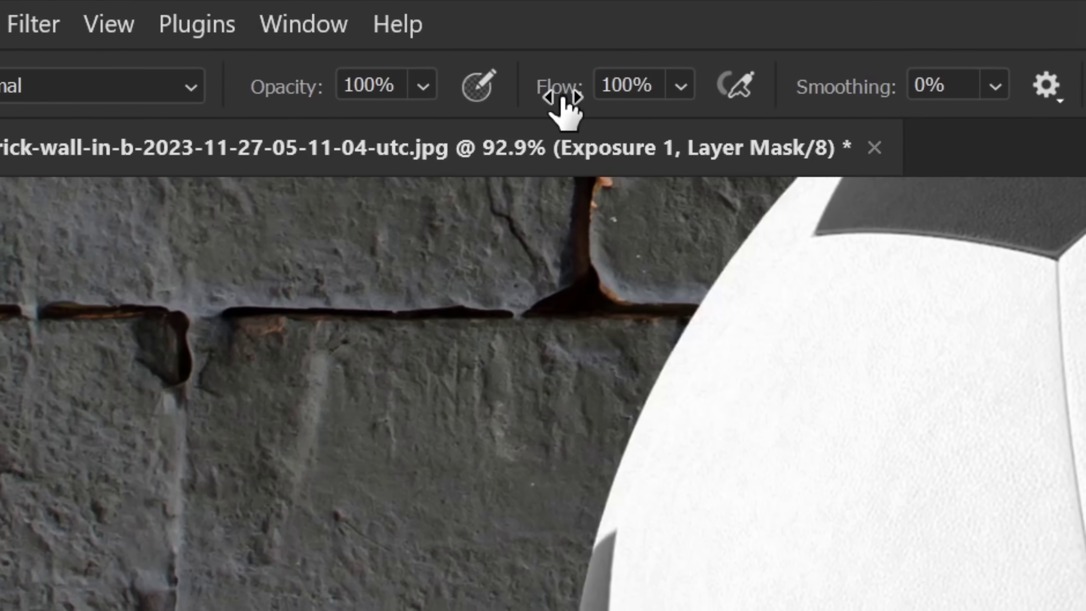
drag(266, 23, 220, 29)
drag(321, 142, 319, 146)
drag(244, 171, 245, 171)
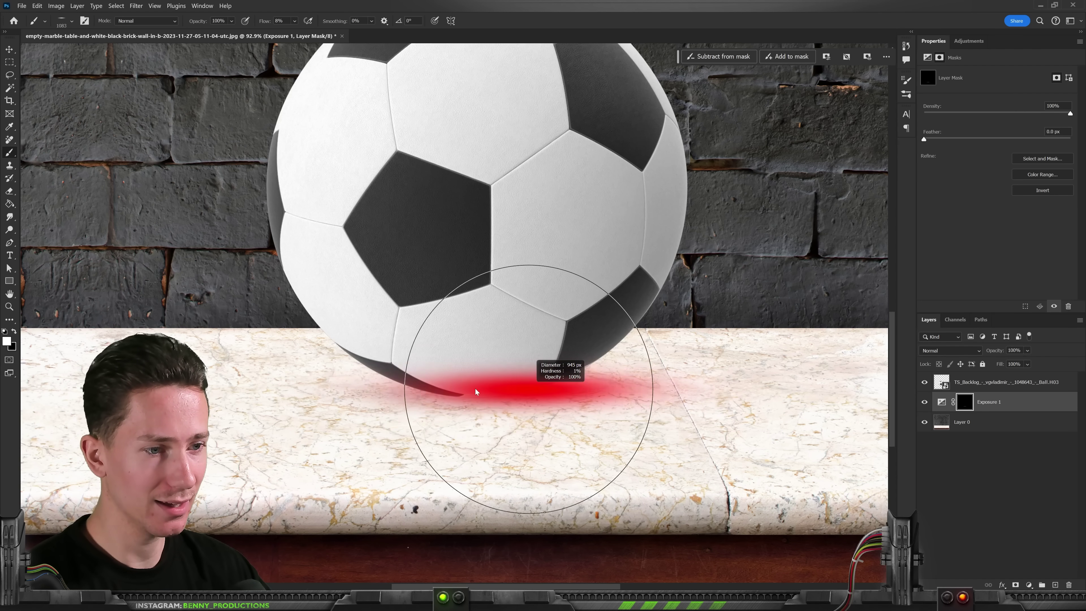
drag(476, 391, 424, 399)
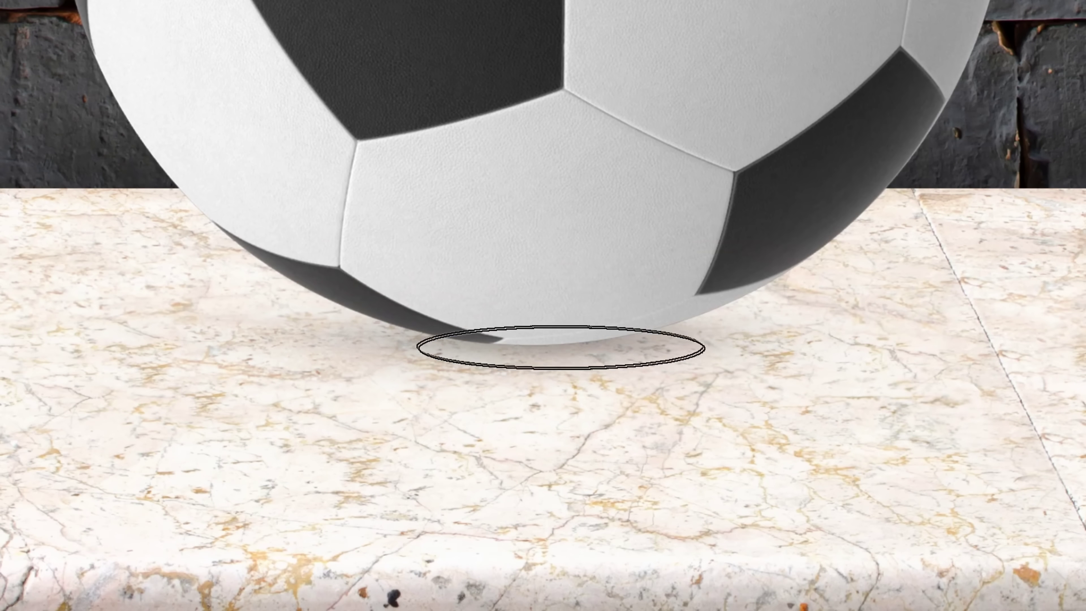
Paint soft shadow on the Exposure 1 mask beneath the ball, from a small ellipse out to a wide one
drag(533, 345, 1060, 362)
click(647, 347)
click(640, 347)
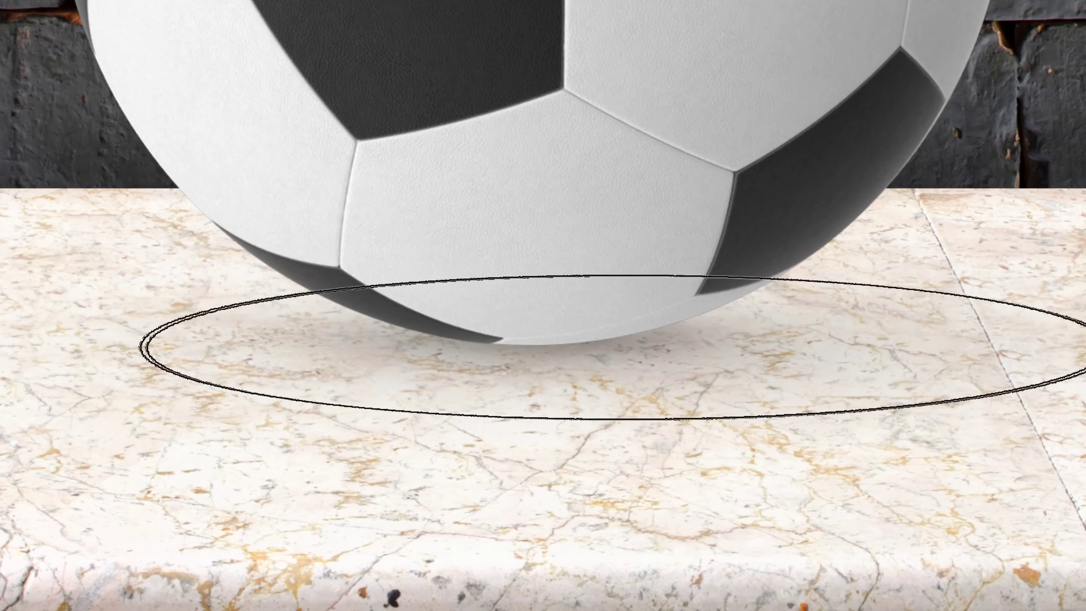
scroll(432, 369, down, 5)
scroll(487, 358, up, 5)
drag(547, 355, 573, 347)
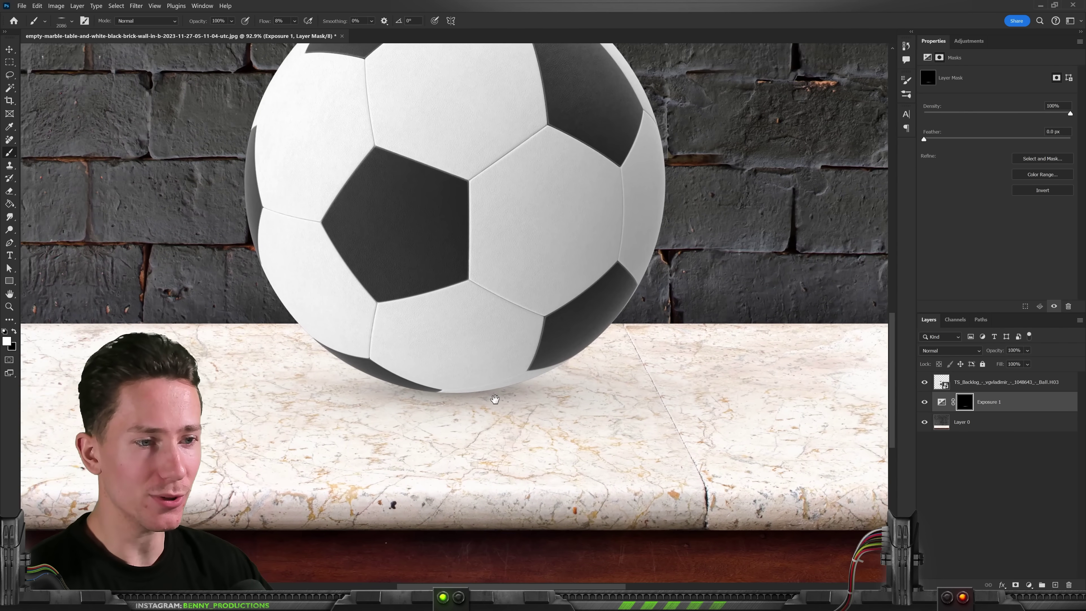
drag(494, 398, 504, 405)
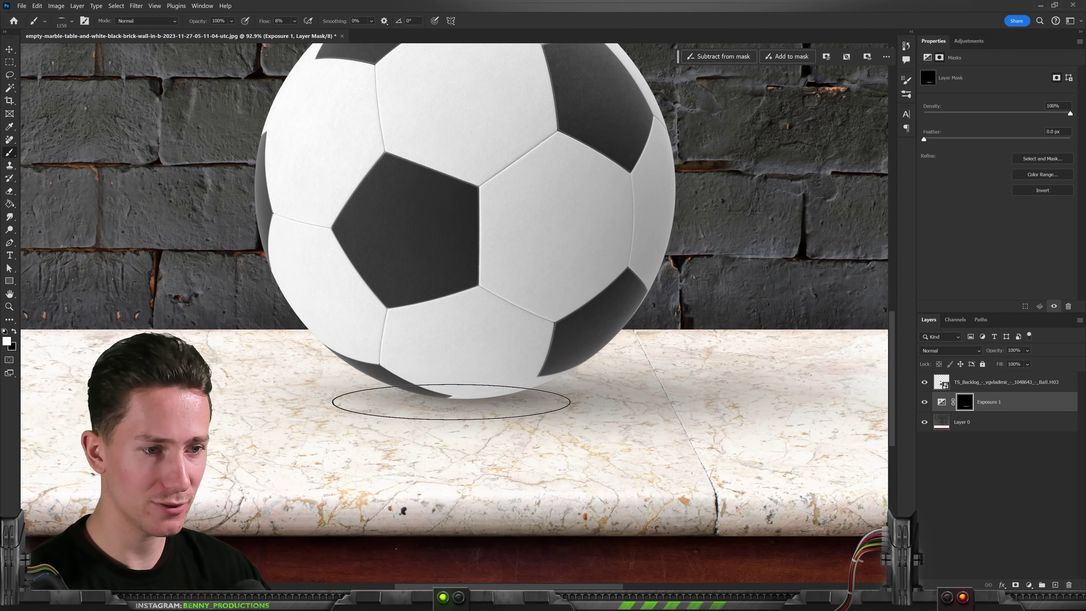
Deepen the contact shadow along the ball's bottom edge with a smaller elliptical brush
drag(398, 409, 299, 408)
scroll(470, 397, up, 8)
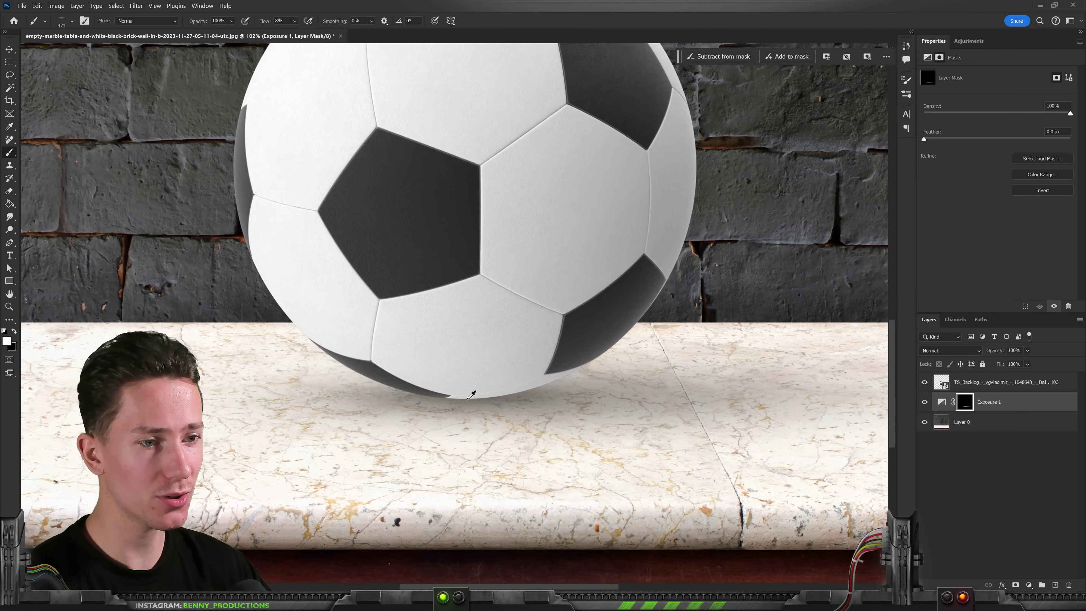
drag(380, 405, 359, 405)
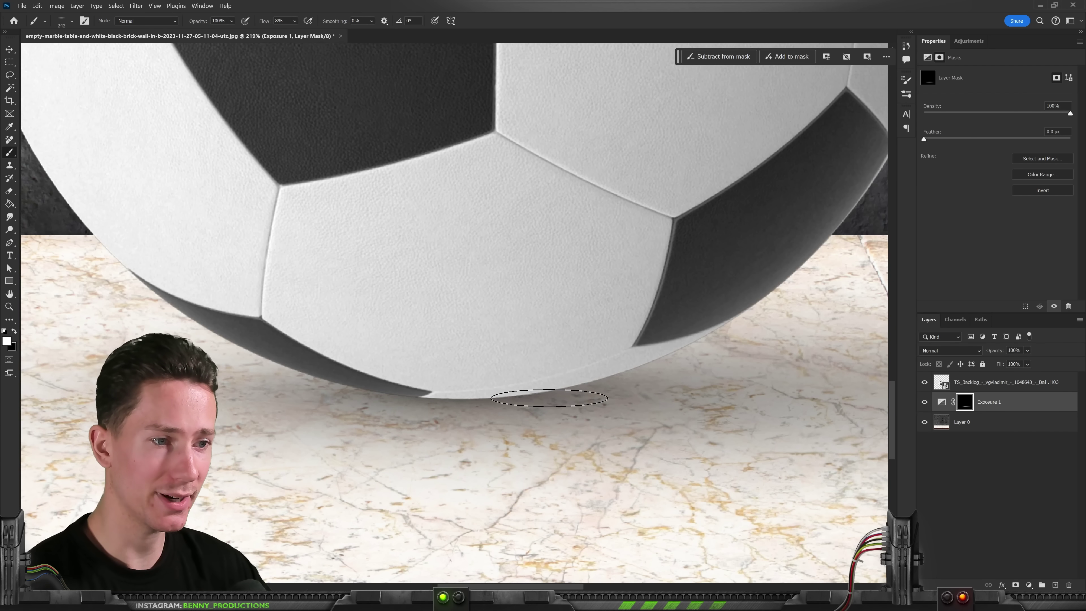
scroll(484, 412, down, 5)
scroll(457, 410, up, 7)
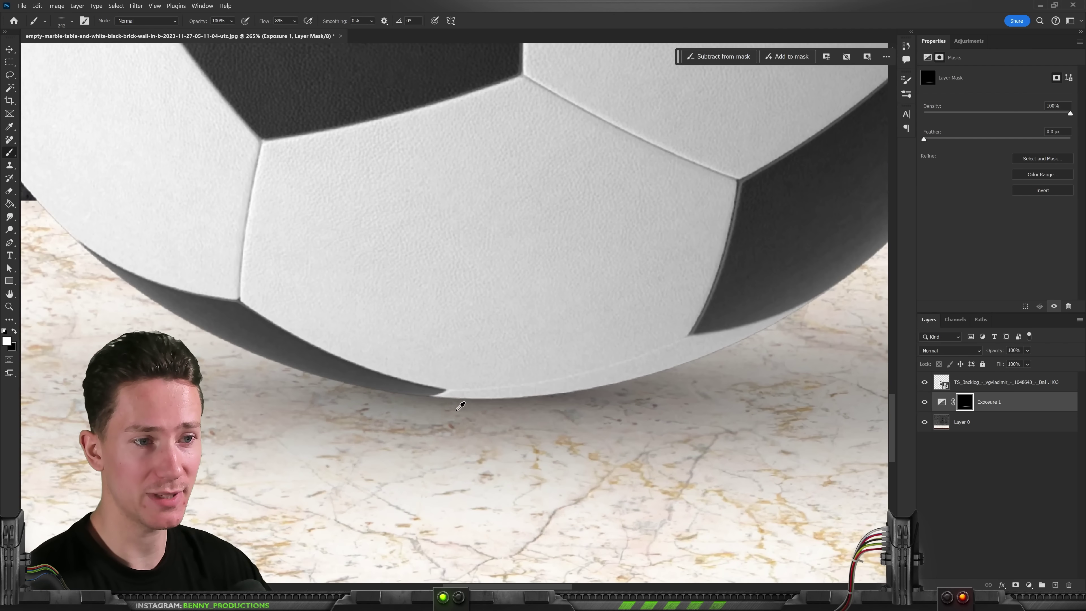
scroll(570, 402, down, 5)
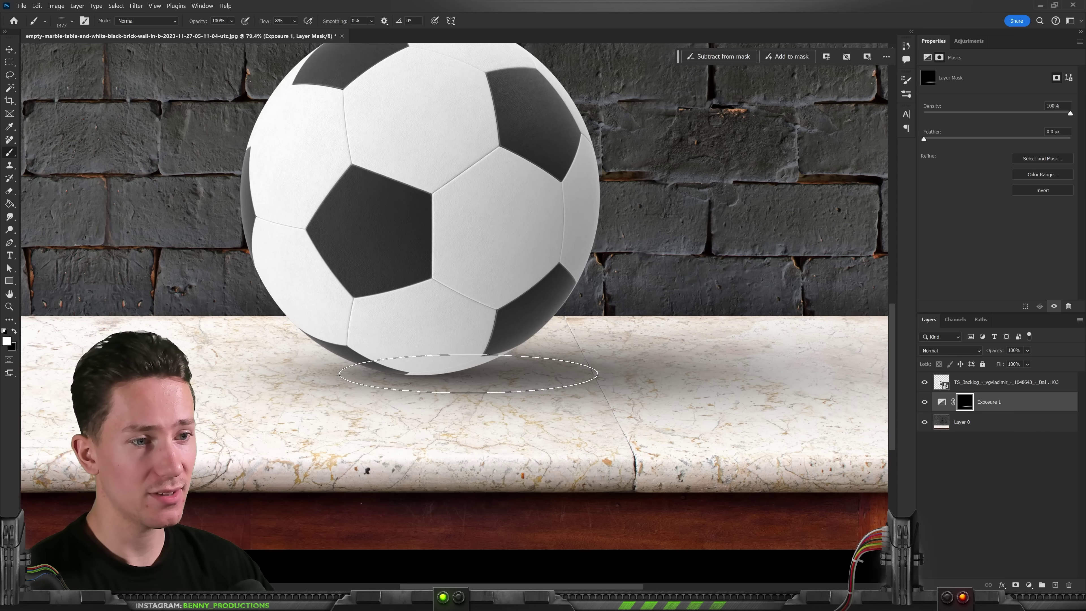
scroll(520, 376, down, 3)
scroll(466, 313, up, 2)
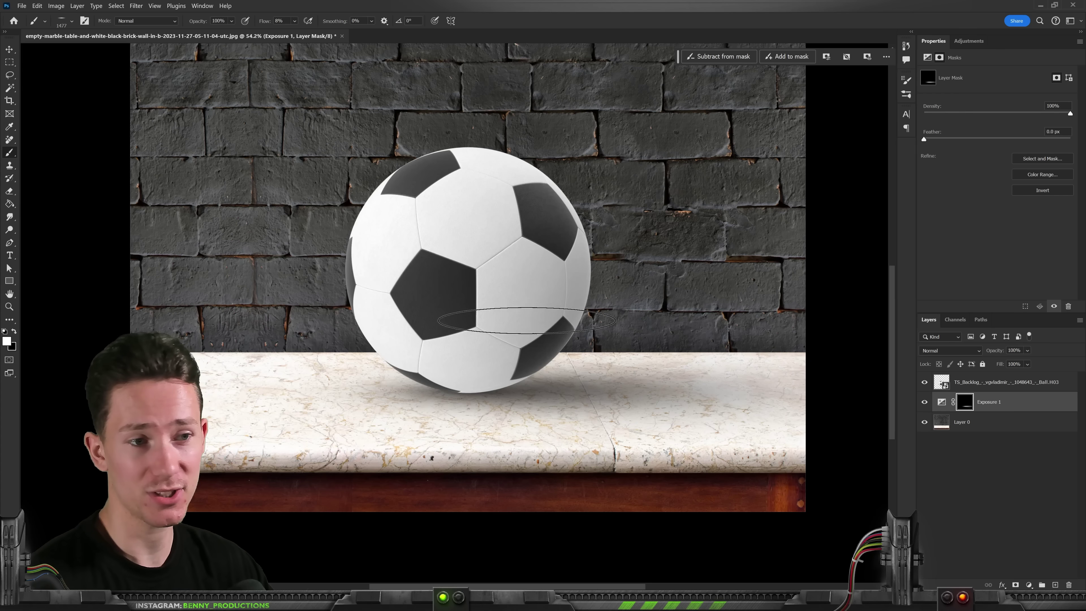
scroll(636, 380, up, 4)
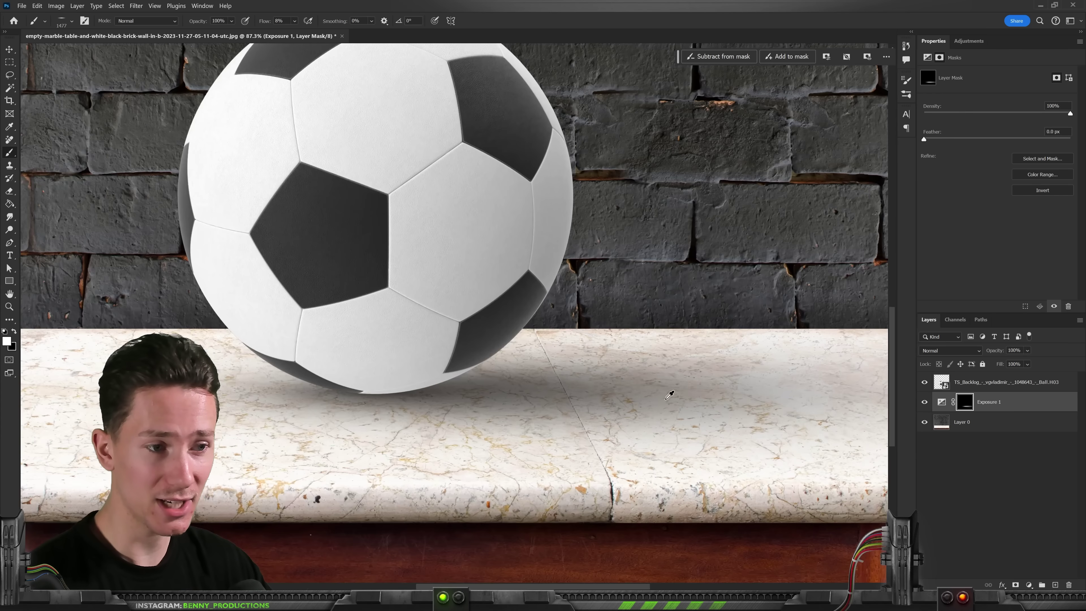
scroll(633, 384, up, 1)
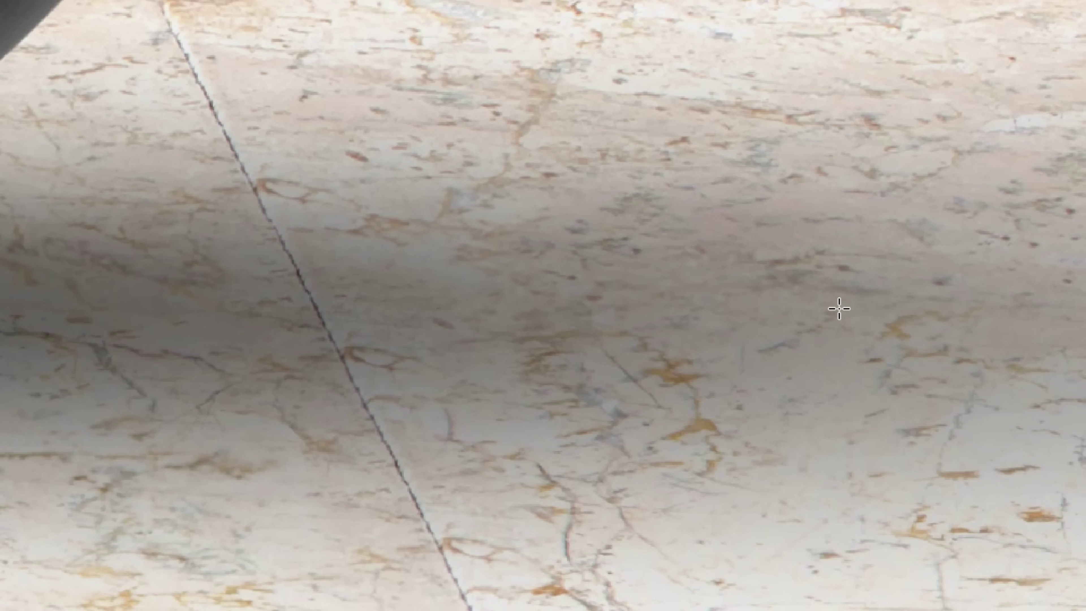
Add a second Exposure adjustment layer directly above the soccer ball layer
scroll(596, 408, down, 3)
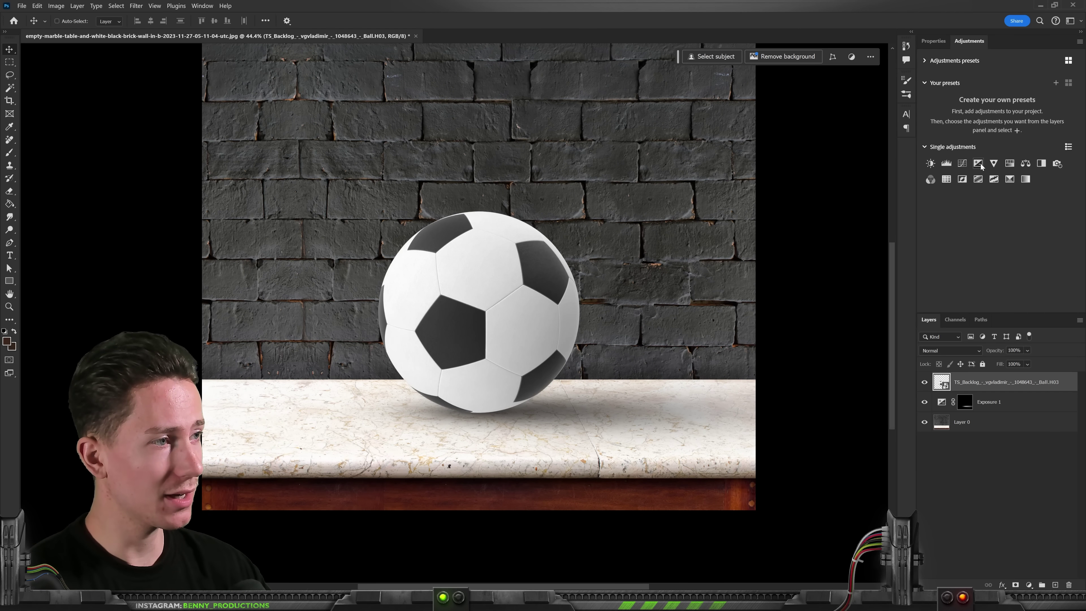
click(978, 164)
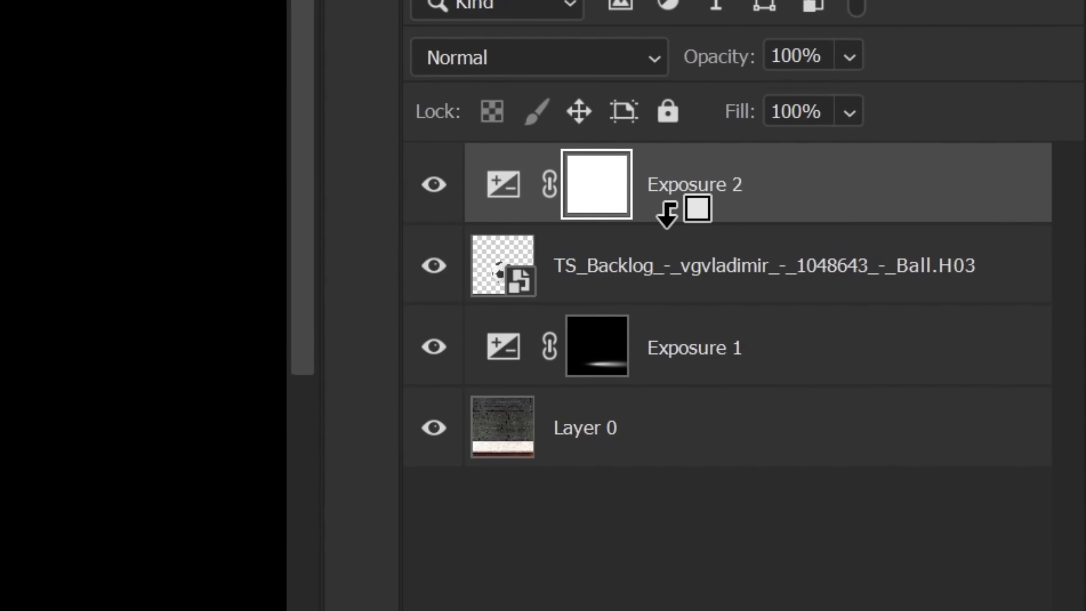
Clip the Exposure 2 adjustment to the soccer ball layer, darkening only the ball, and invert its mask to black
alt+click(677, 214)
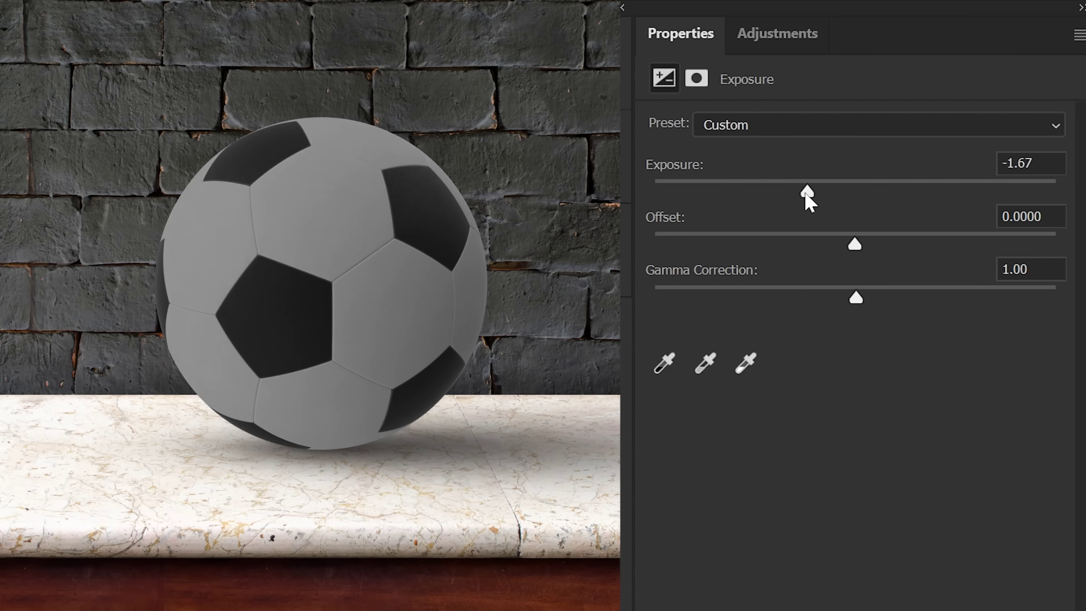
drag(807, 196, 797, 196)
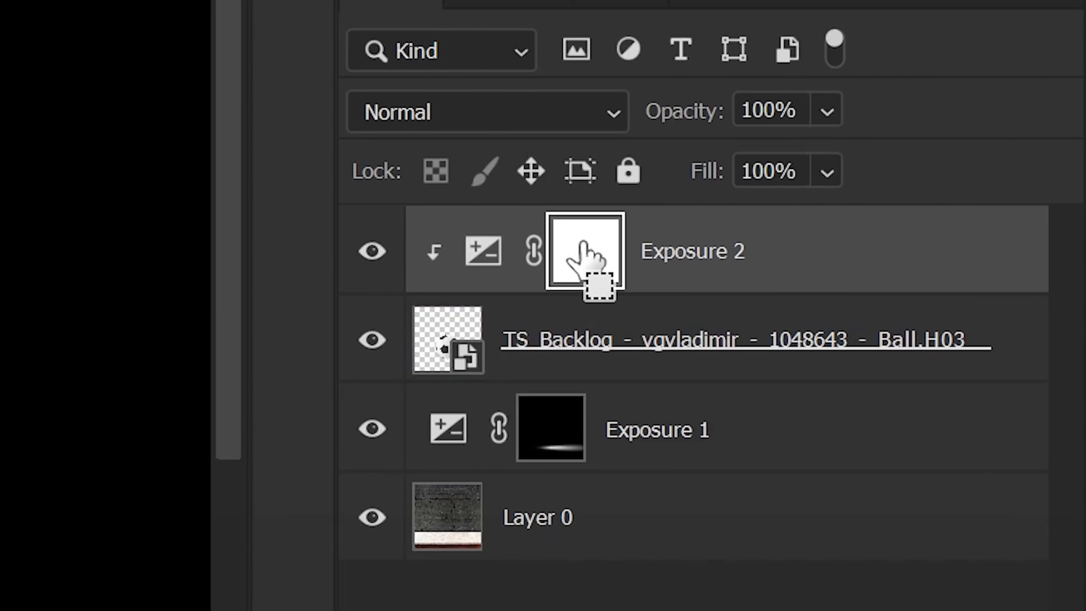
key(ctrl+i)
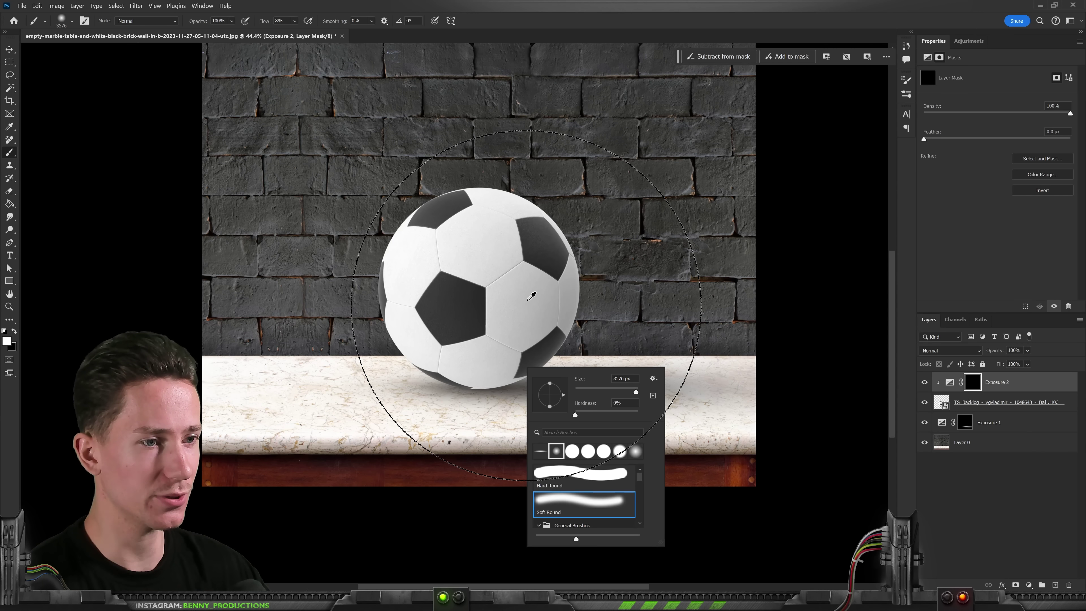
Shrink the soft brush and paint white on the Exposure 2 mask to shade the ball's bottom edge
mouse_move(536, 272)
mouse_down()
mouse_move(377, 302)
mouse_move(356, 341)
mouse_up()
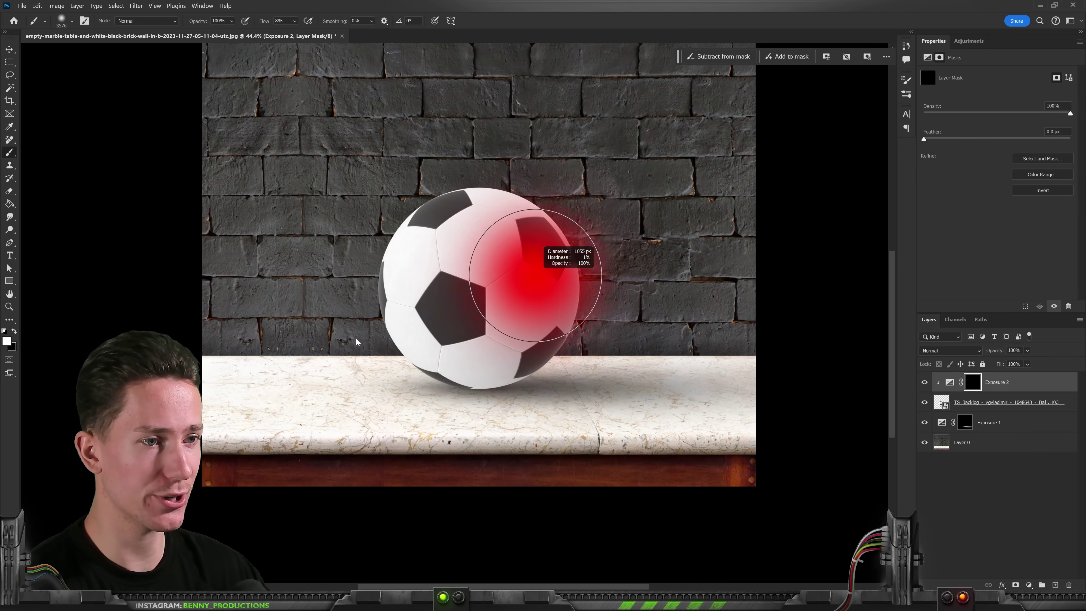
scroll(476, 341, up, 7)
drag(583, 330, 440, 347)
scroll(494, 462, up, 7)
drag(559, 419, 385, 427)
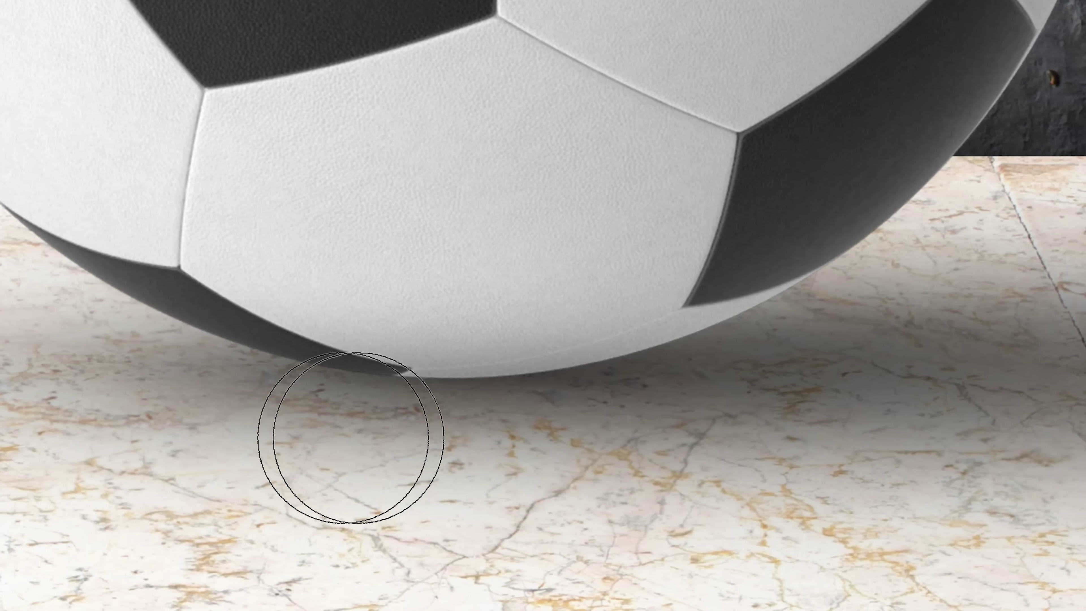
drag(555, 413, 485, 418)
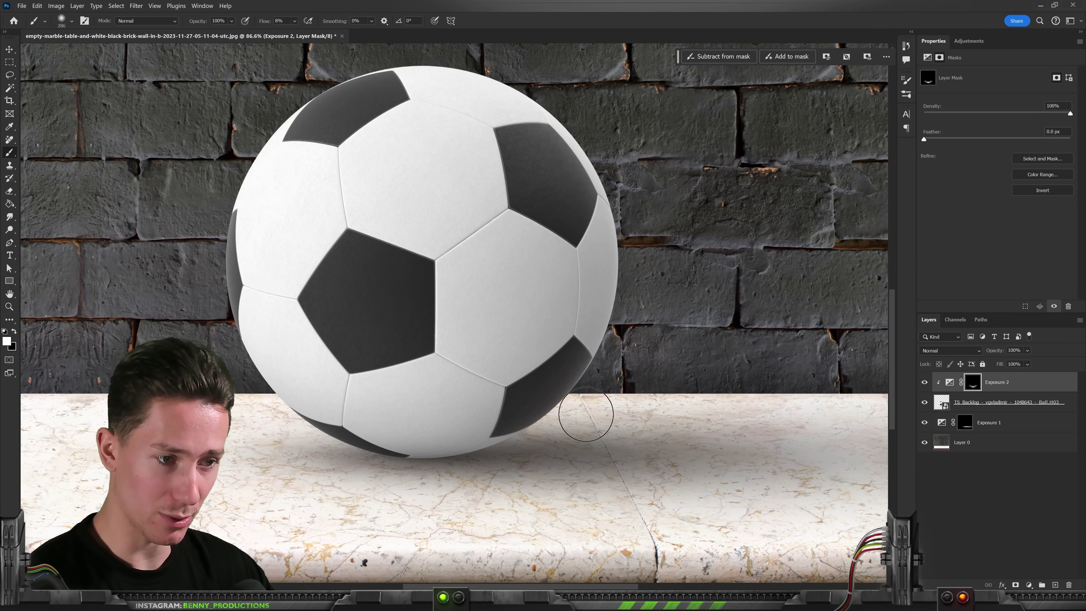
Build broader, softer shading over the lower part of the ball with larger brushes, comparing it with Exposure 2 hidden and shown
scroll(527, 351, down, 6)
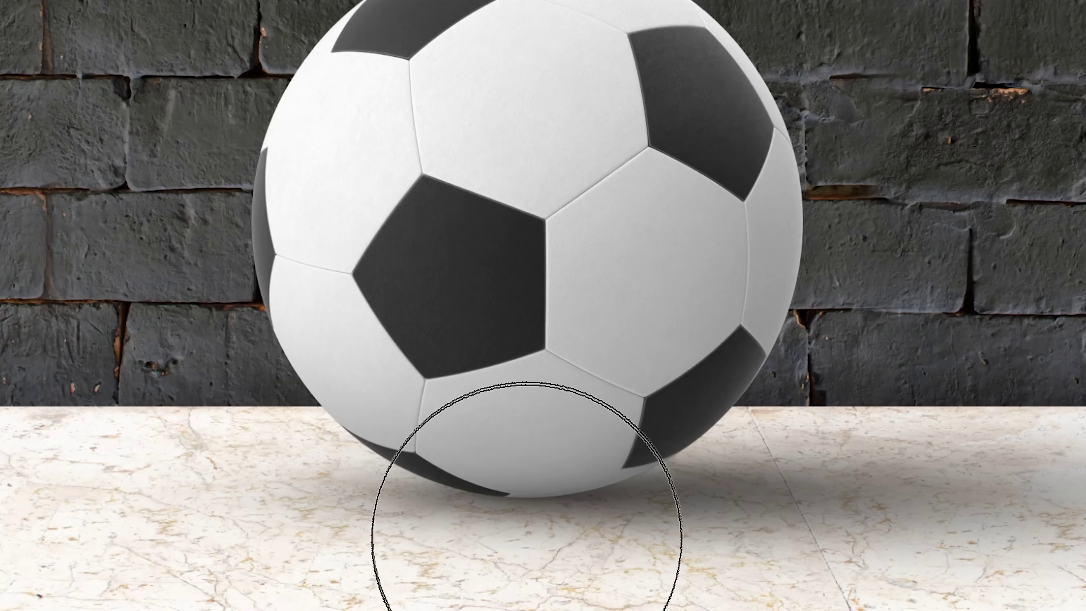
drag(518, 462, 415, 476)
drag(519, 521, 305, 520)
scroll(477, 310, down, 6)
scroll(477, 310, up, 3)
drag(395, 400, 671, 422)
click(925, 382)
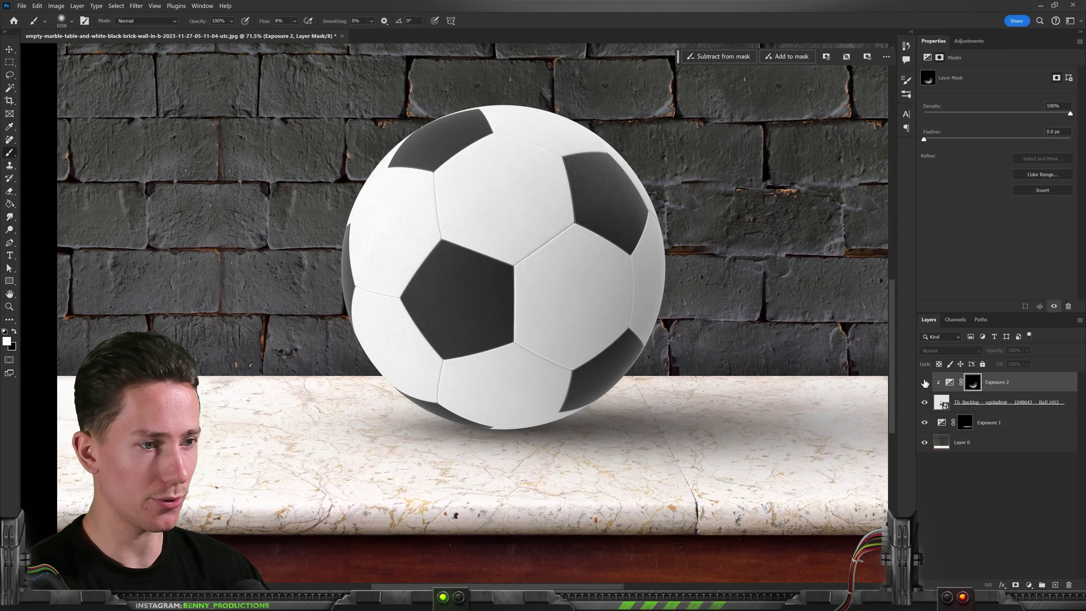
click(924, 382)
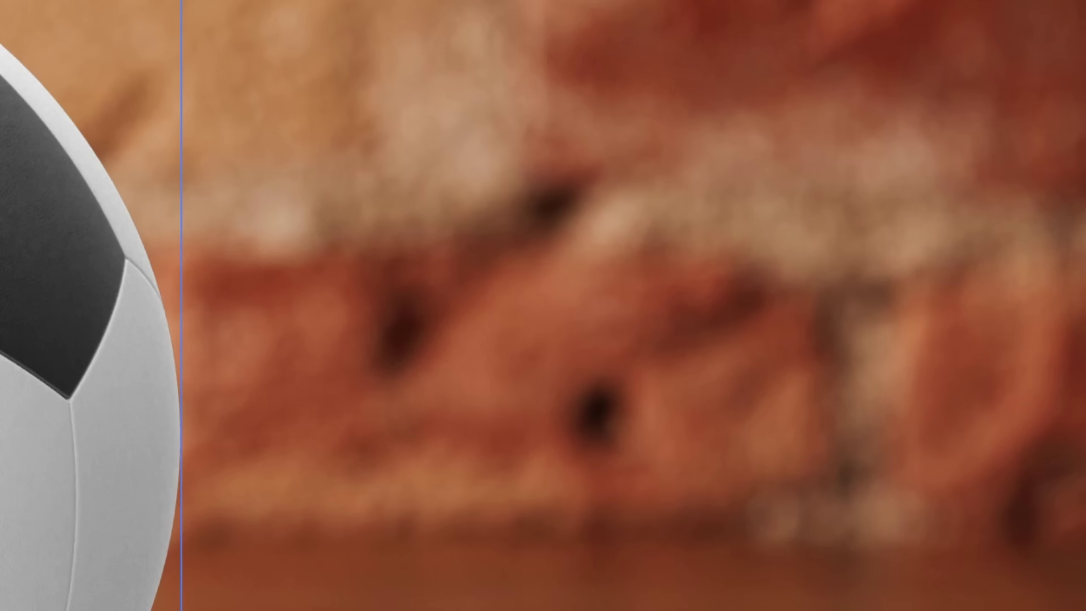
Position the soccer ball on the wooden table in the red brick wall image
drag(386, 275, 667, 327)
scroll(342, 333, down, 3)
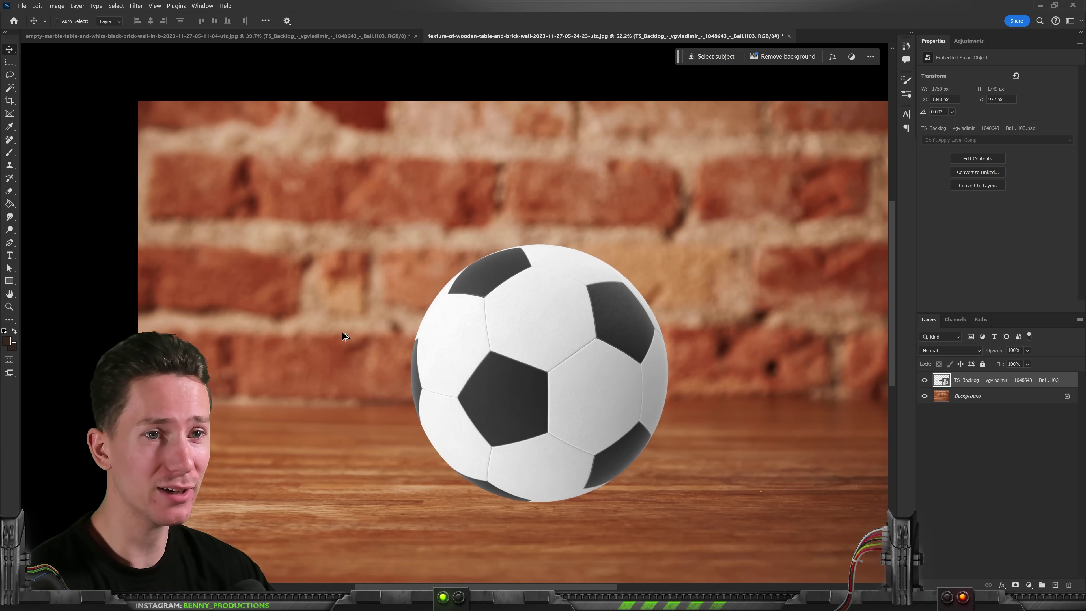
scroll(346, 337, down, 1)
Add an Exposure adjustment layer with exposure -3.29 and gamma correction 0.63, and invert its mask to black
click(968, 41)
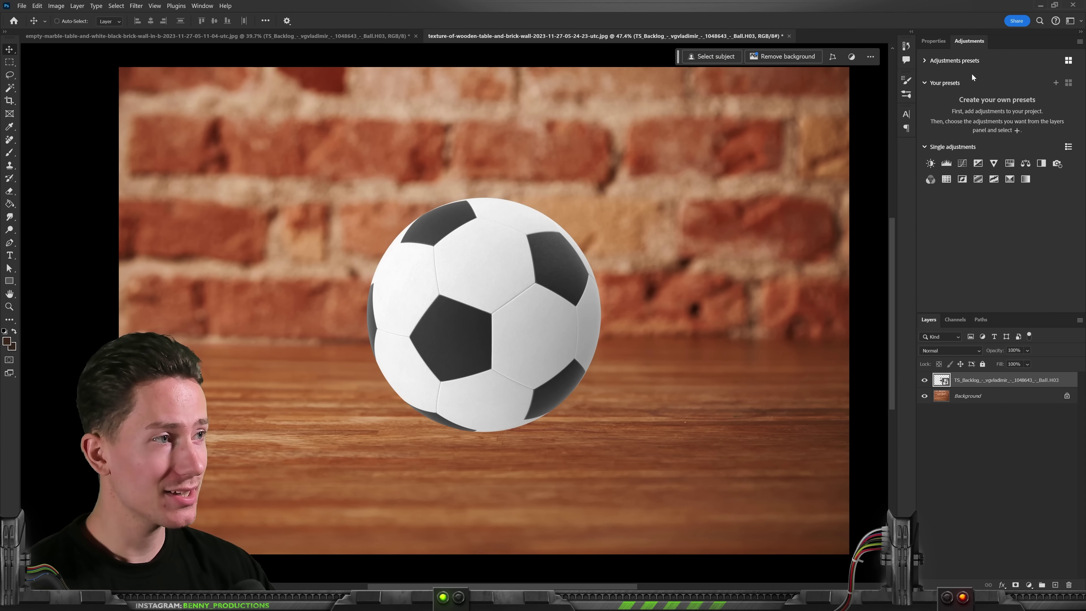
click(978, 163)
drag(993, 95, 961, 98)
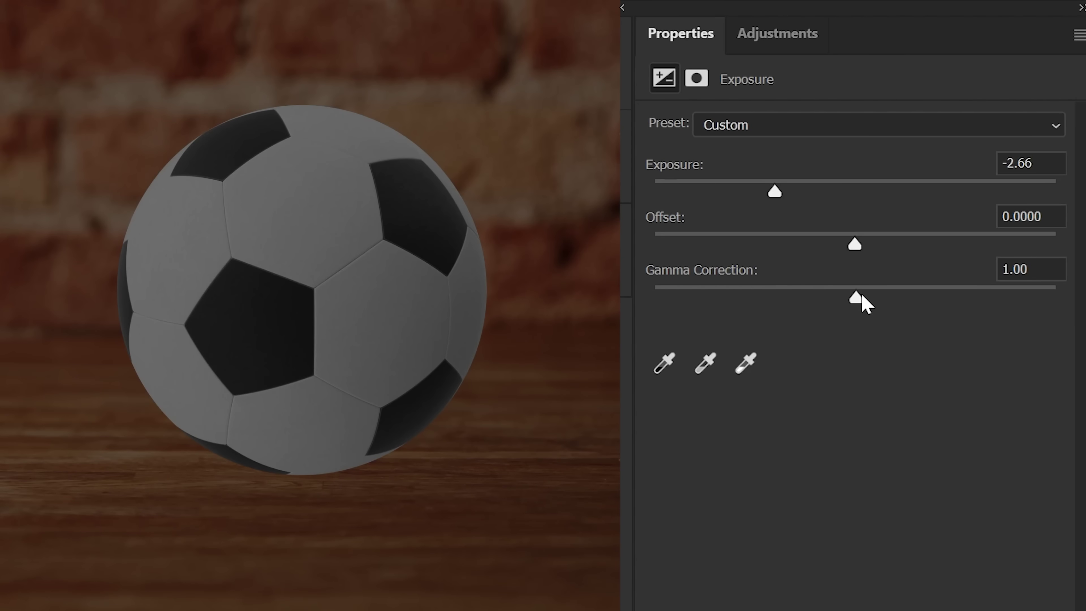
drag(997, 137, 1019, 137)
key(ctrl+i)
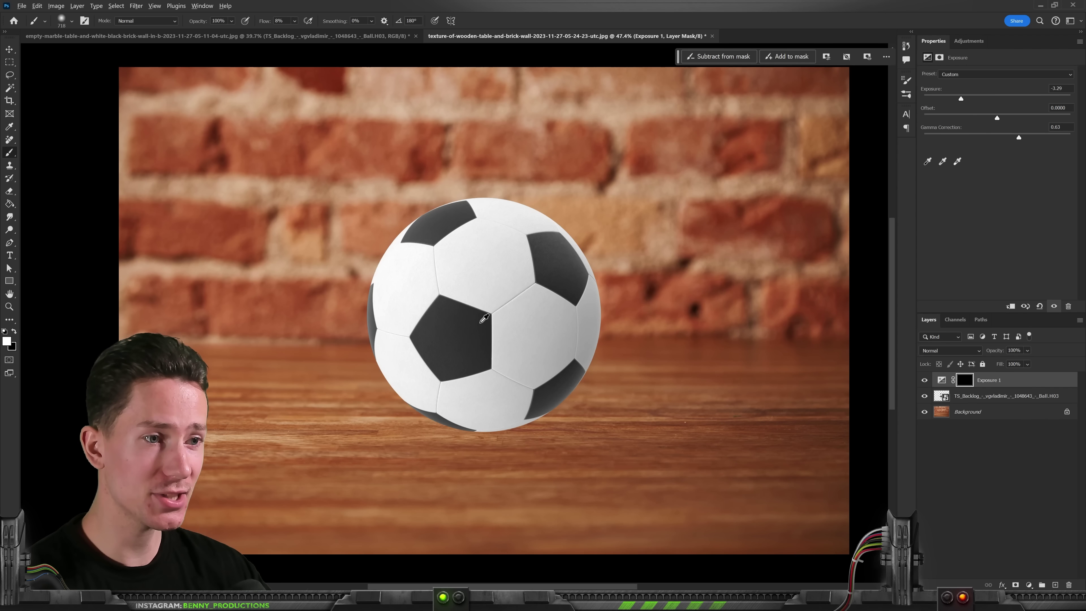
Increase the hardness of the Soft Round brush for a sharper-edged shadow
right_click(508, 291)
drag(557, 342, 612, 342)
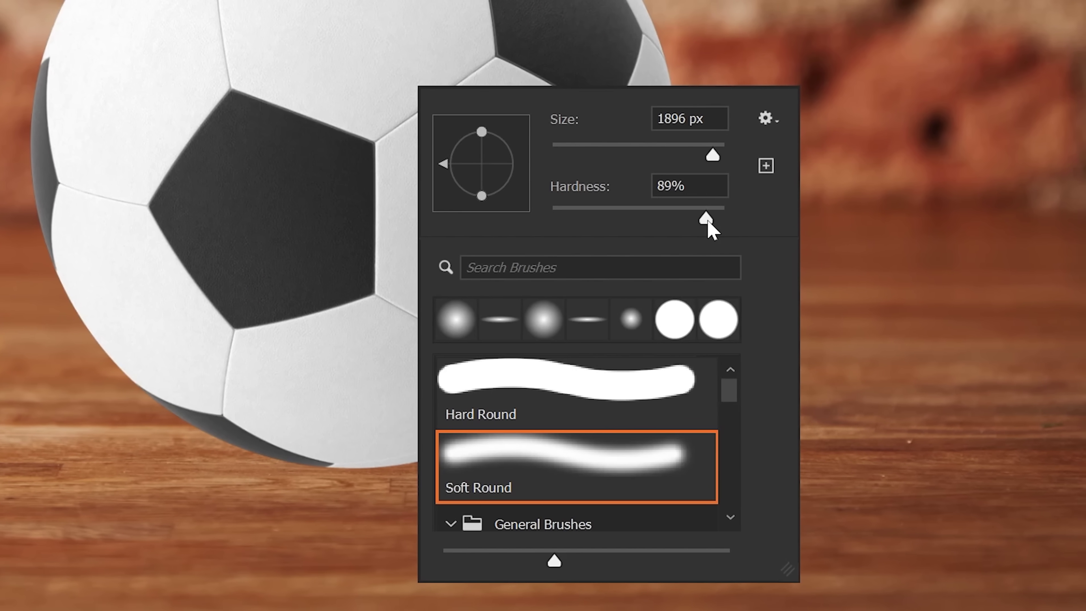
drag(706, 219, 683, 223)
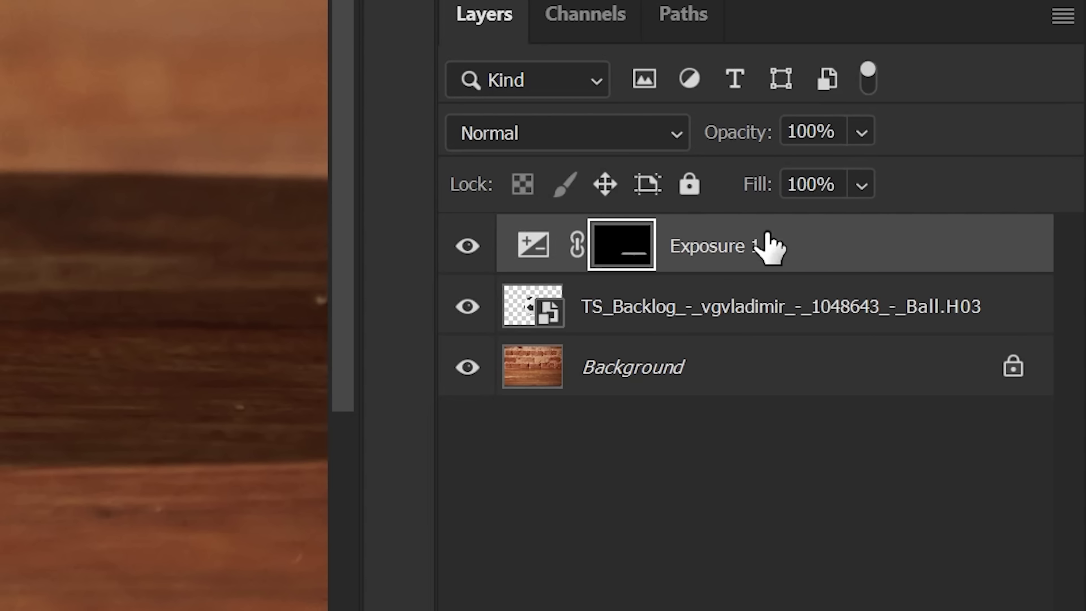
Move Exposure 1 beneath the ball layer and refine the contact shadow under the ball with smaller flattened brushes
drag(1003, 380, 993, 403)
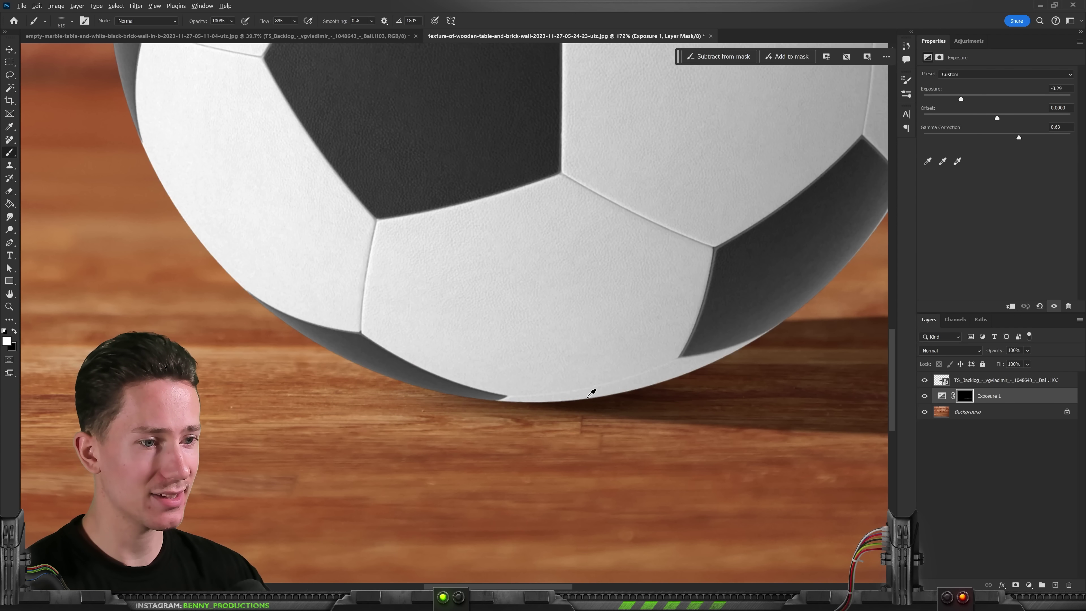
drag(587, 397, 550, 404)
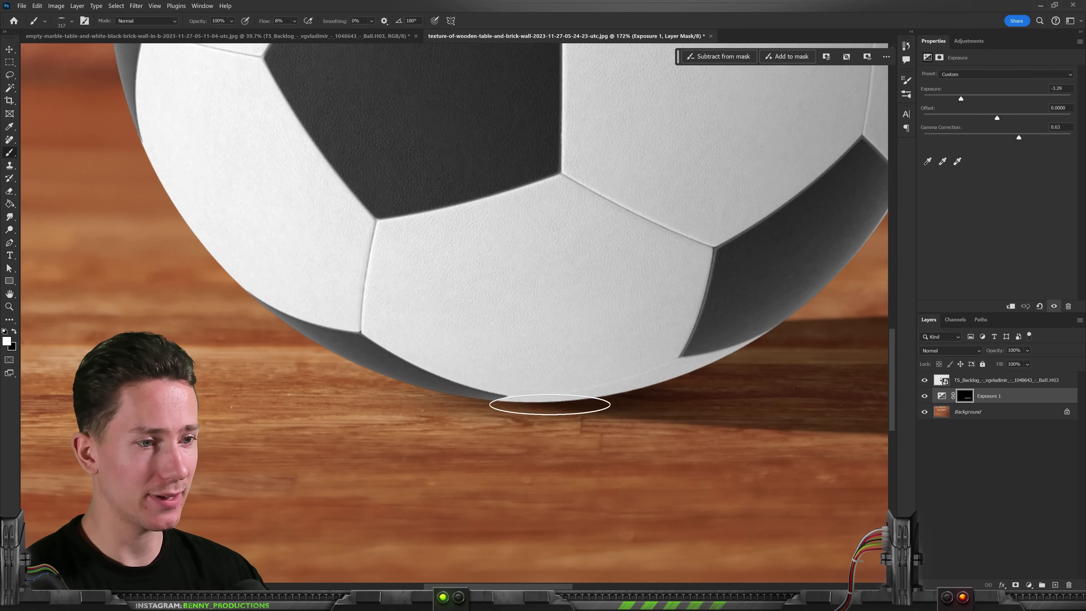
scroll(481, 397, down, 3)
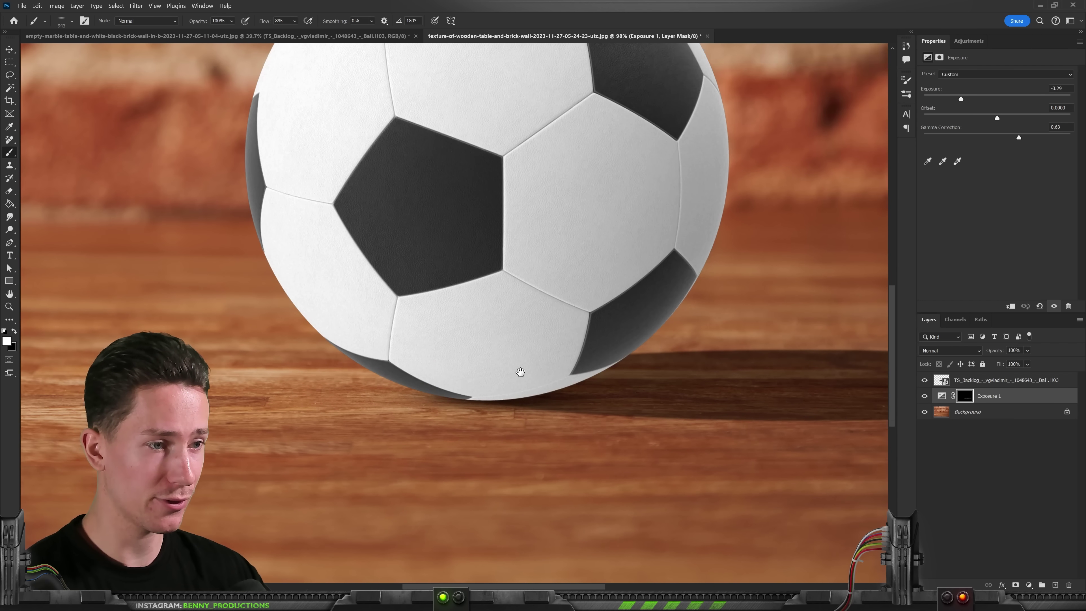
scroll(519, 371, up, 3)
key(bracketleft)
key(bracketleft)
key(bracketleft)
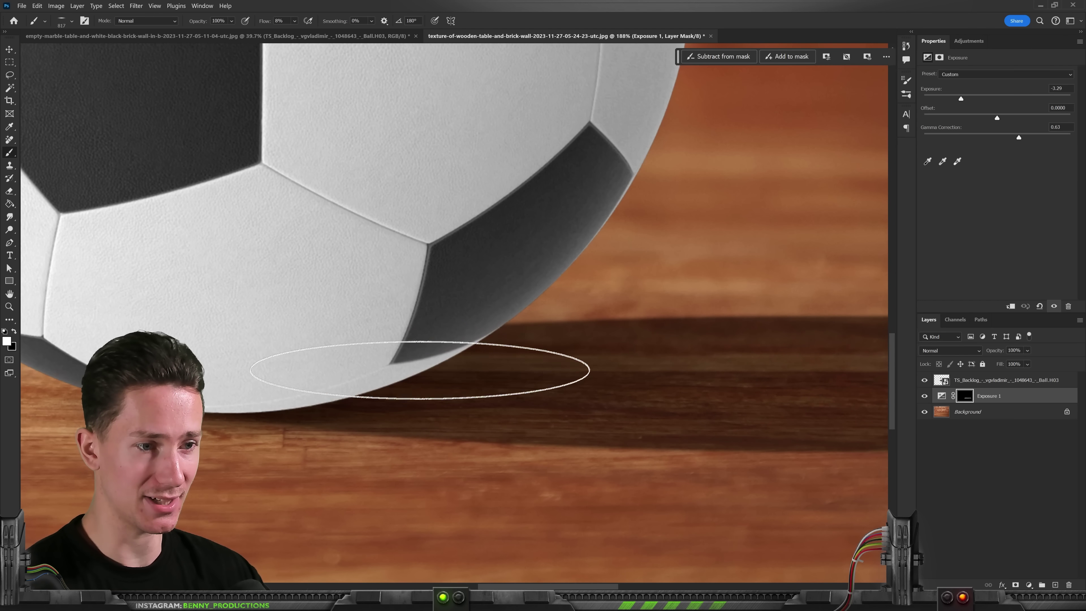
scroll(530, 357, down, 4)
key(x)
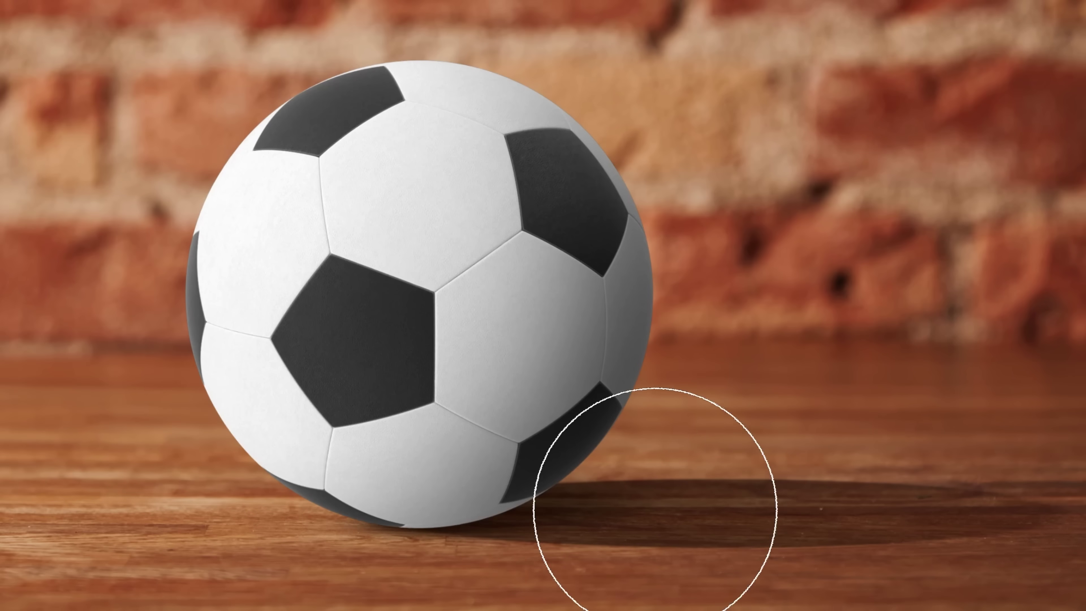
Deepen the shading along the ball's right side and underside on the clipped Exposure 2 mask with differently sized soft brushes
key(bracketleft)
key(bracketleft)
key(bracketleft)
key(bracketleft)
key(bracketleft)
key(bracketleft)
key(bracketleft)
key(bracketleft)
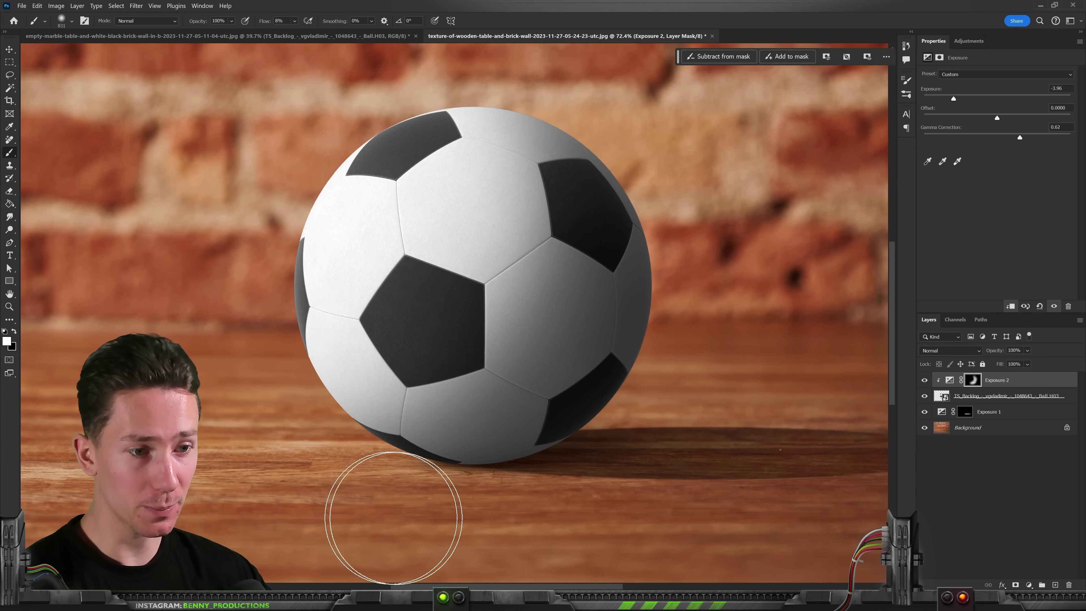
drag(493, 516, 506, 472)
scroll(470, 308, down, 5)
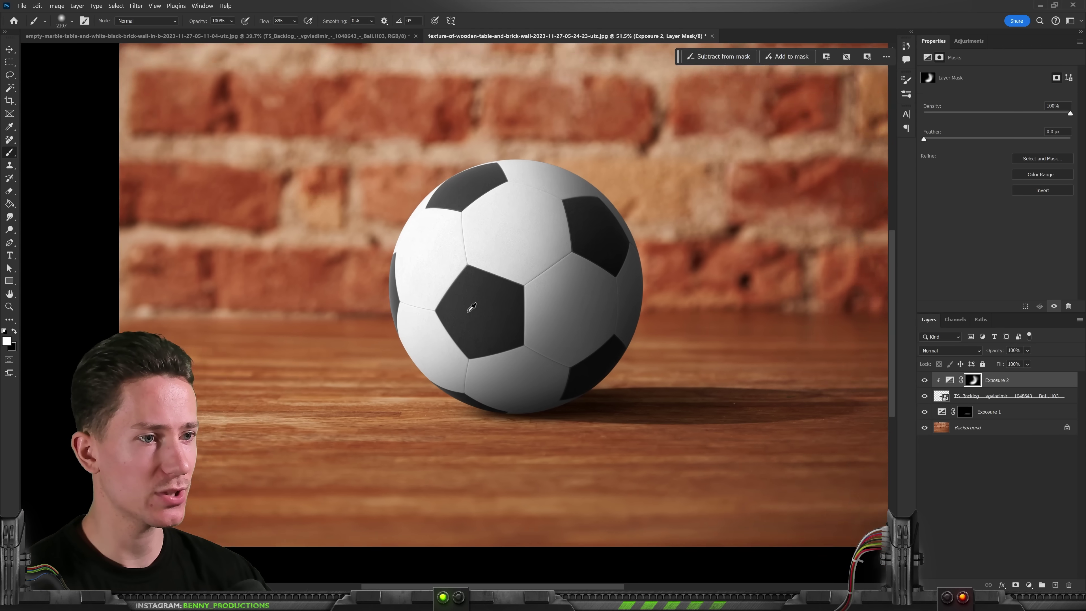
drag(654, 309, 614, 341)
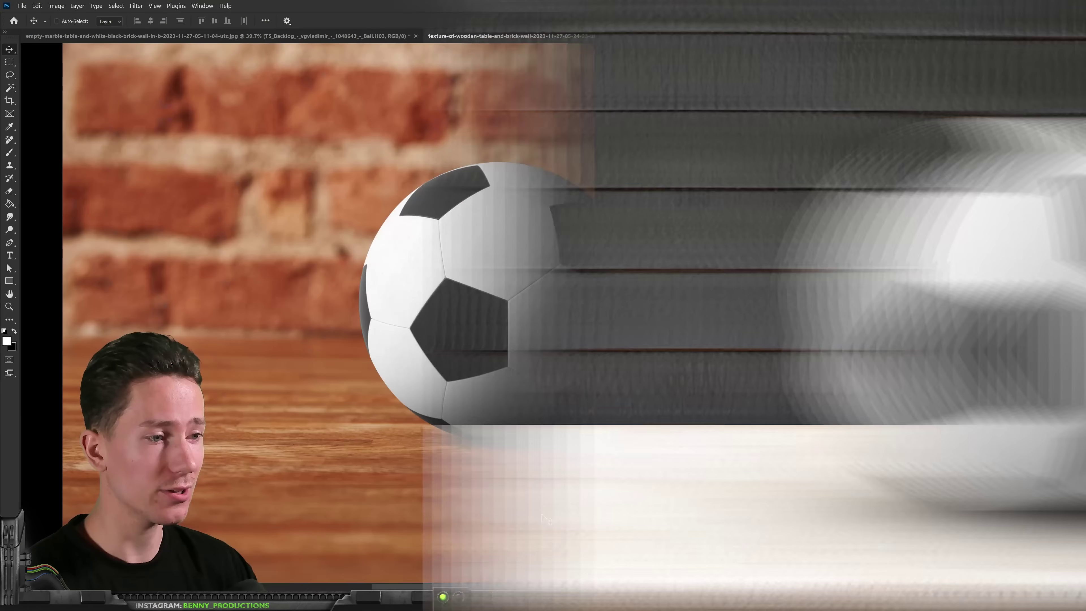
scroll(659, 375, up, 3)
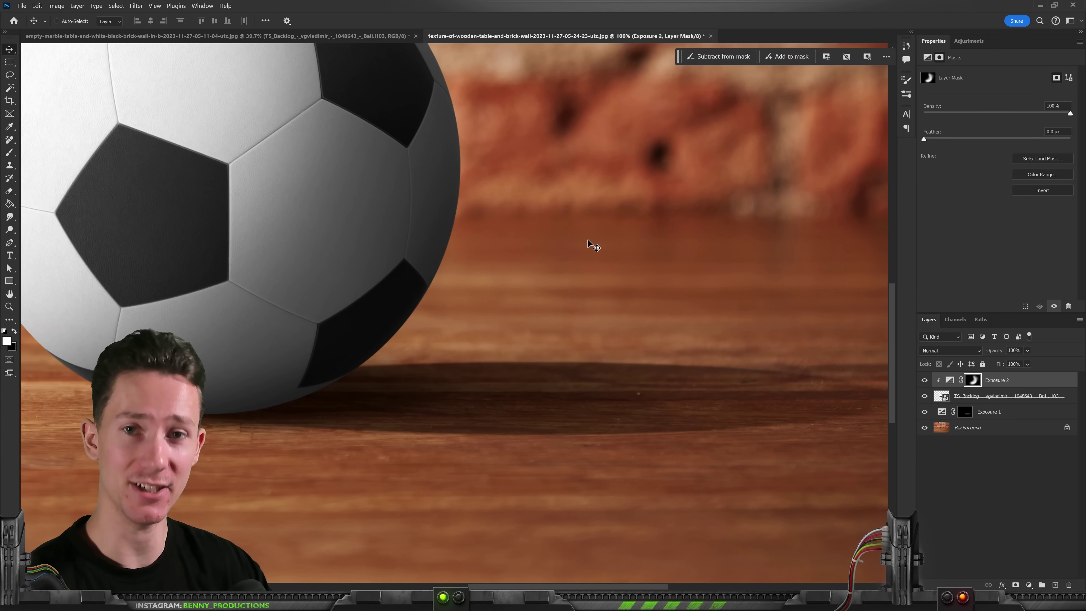
scroll(590, 246, up, 10)
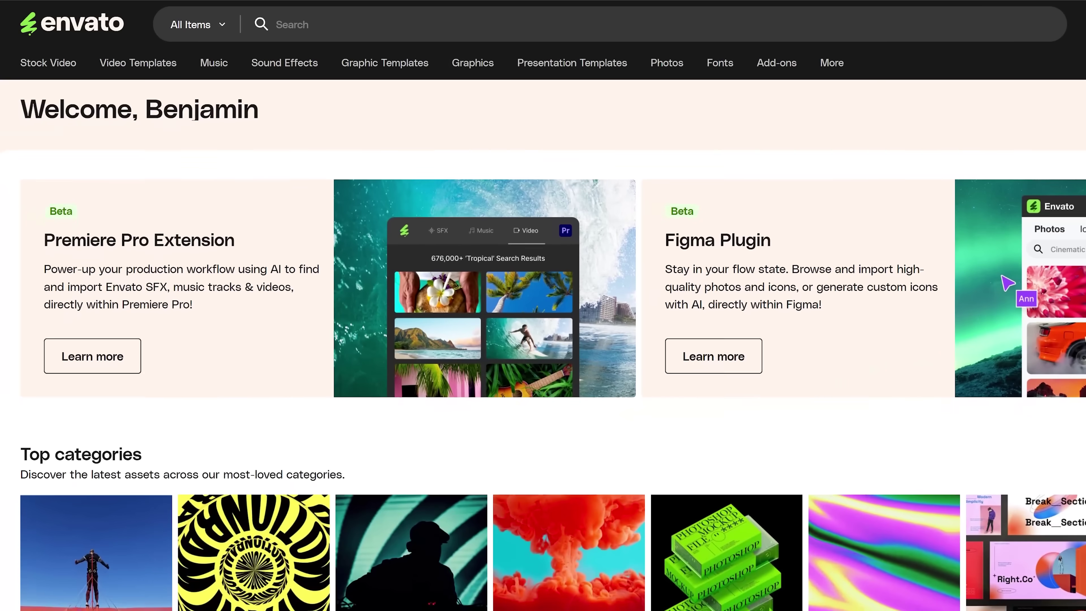
scroll(543, 343, down, 3)
scroll(543, 345, down, 4)
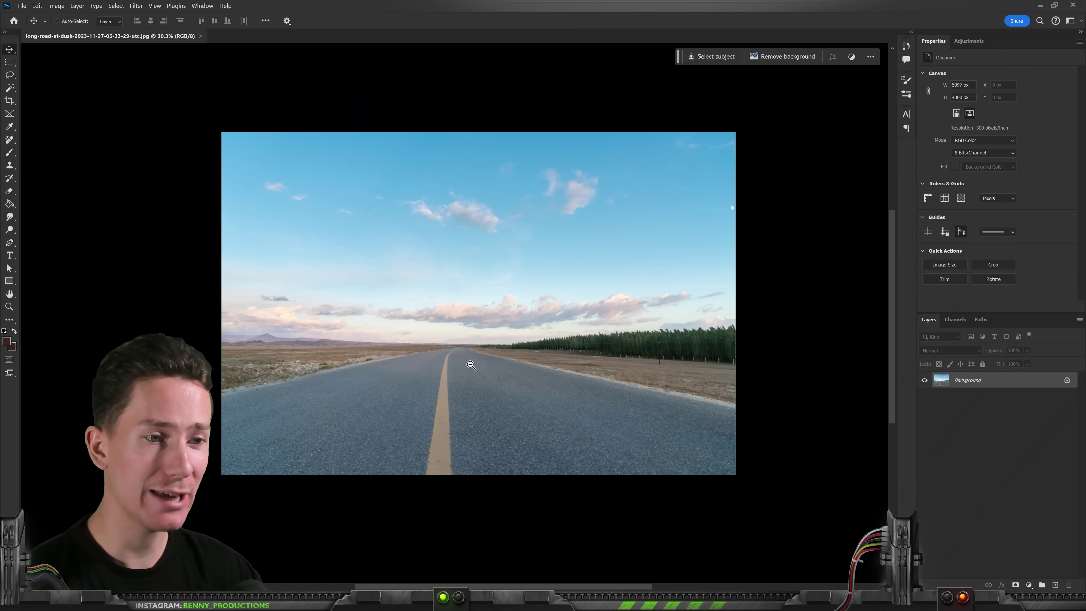
Place the Car_05_J15 image into the long road at dusk photo and enlarge it to about 113%
key(ctrl+0)
scroll(470, 367, up, 1)
mouse_move(573, 366)
mouse_down()
mouse_move(487, 325)
mouse_move(585, 354)
mouse_move(599, 339)
mouse_move(559, 368)
mouse_up()
drag(621, 319, 716, 242)
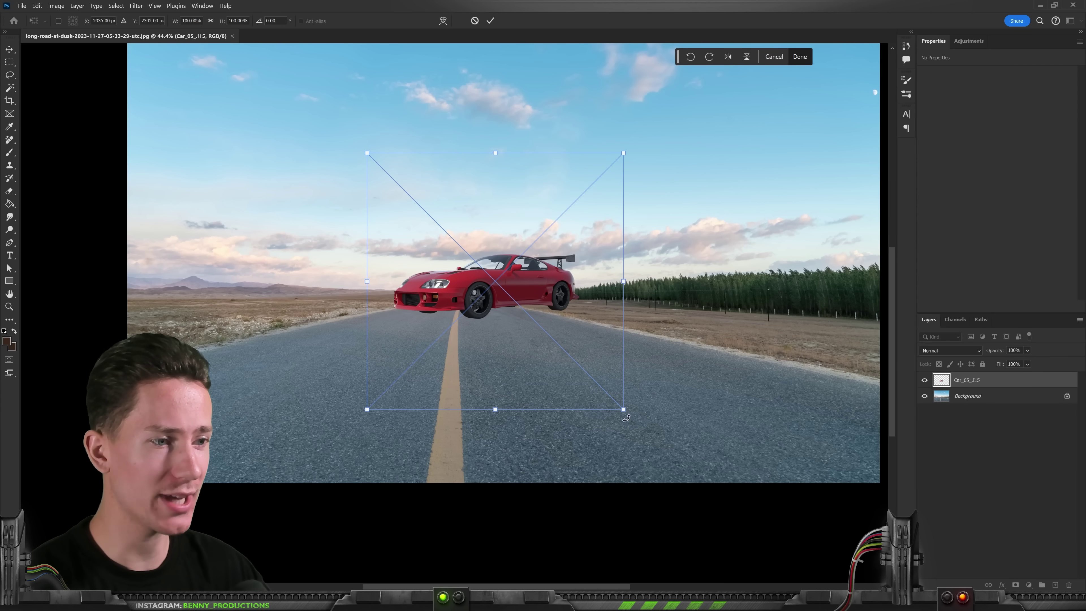
drag(601, 282, 612, 306)
Flip the red car horizontally and commit its placement on the road
right_click(510, 290)
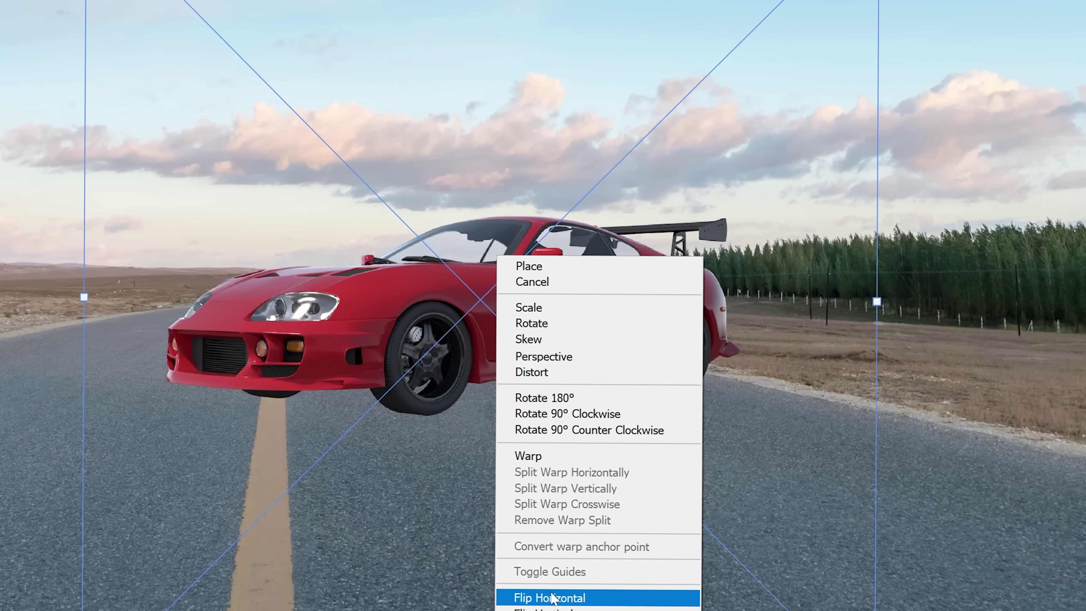
click(551, 597)
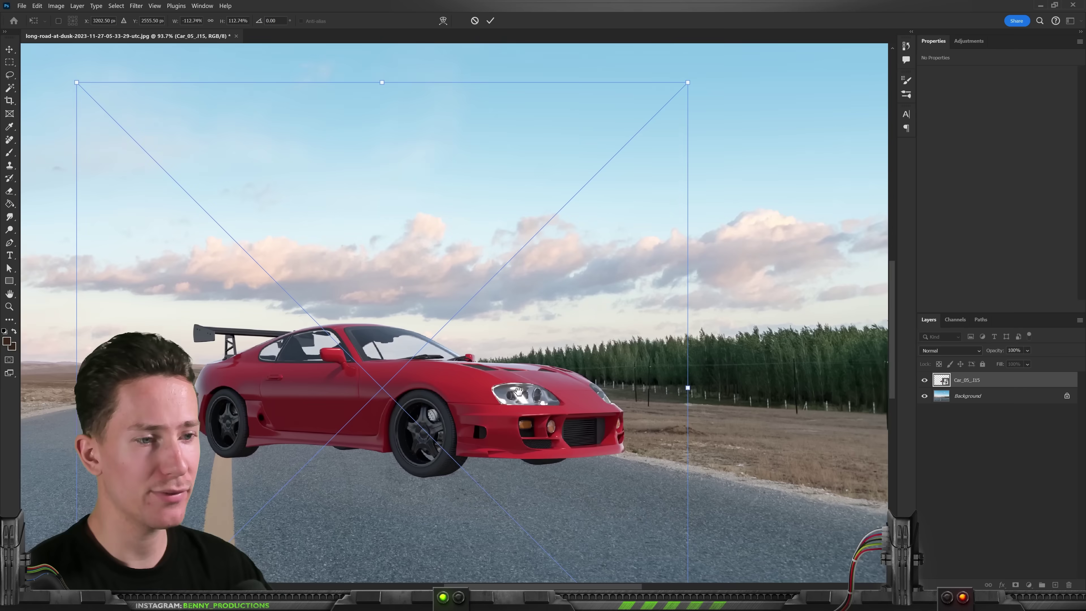
drag(400, 496, 553, 370)
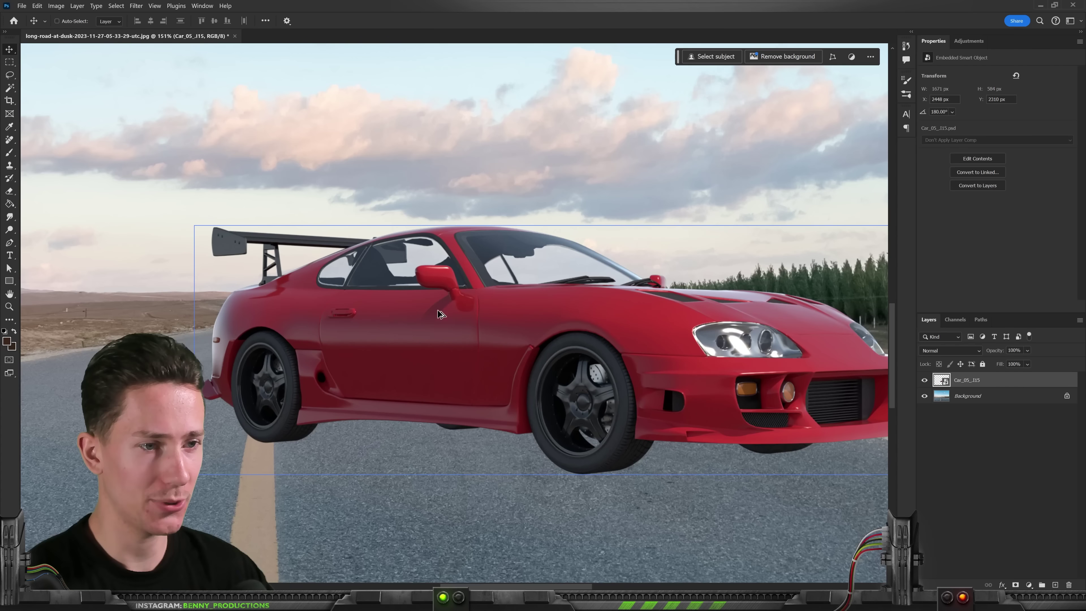
Add an Exposure adjustment layer beneath the car with exposure -3.06 and gamma correction 0.54, and invert its mask to black
scroll(442, 306, up, 4)
scroll(442, 303, up, 8)
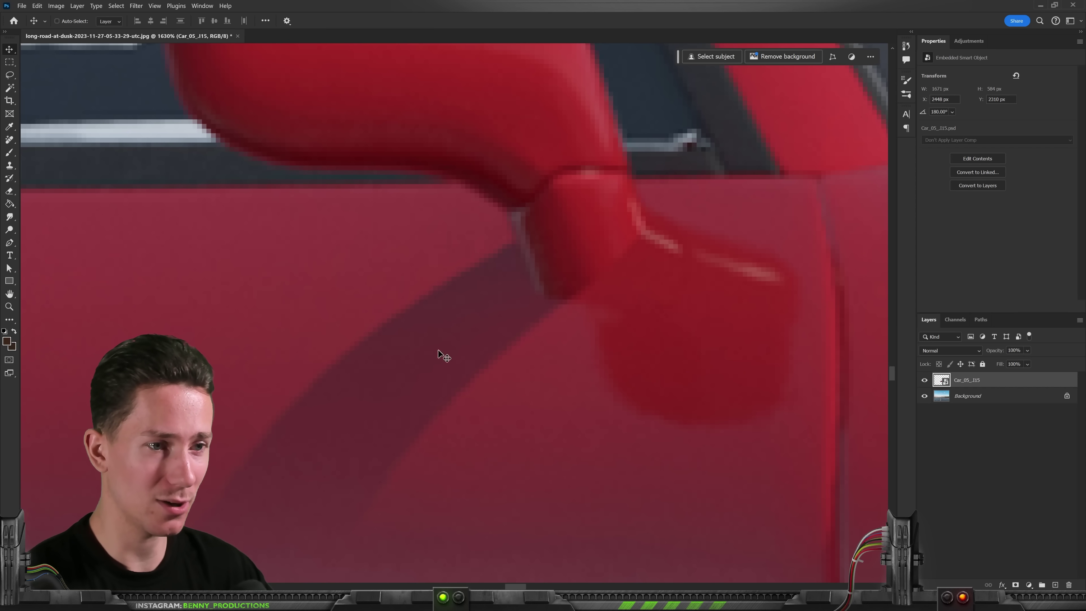
scroll(470, 285, down, 3)
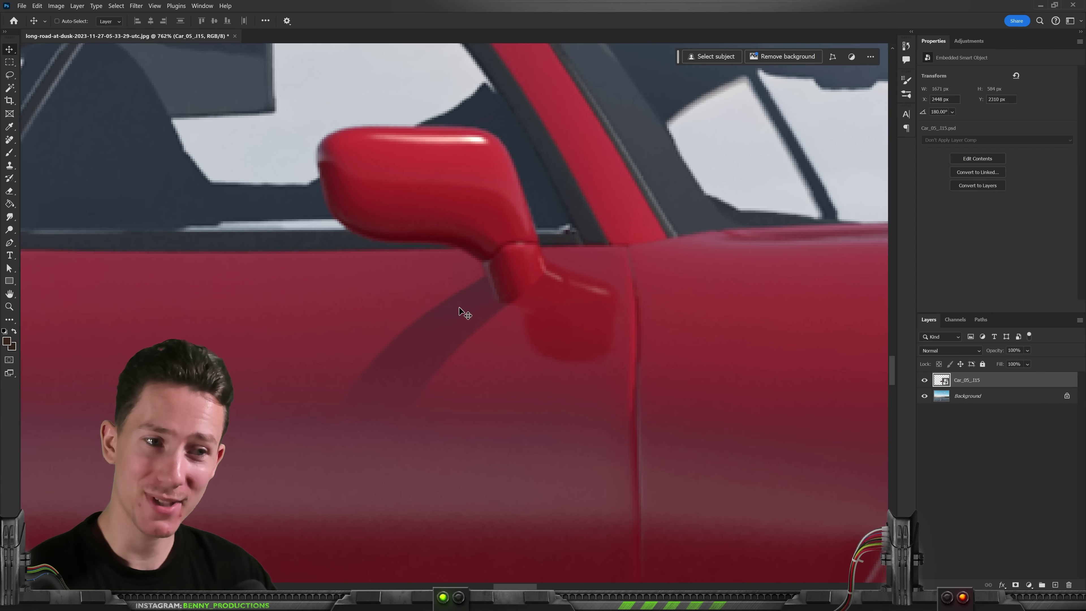
scroll(495, 303, down, 10)
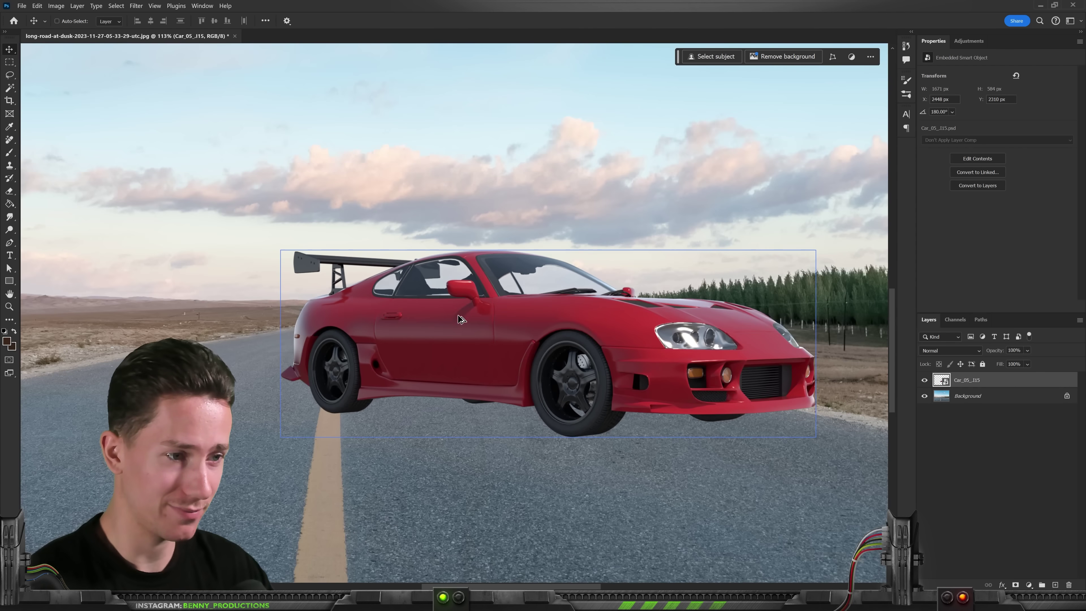
click(968, 40)
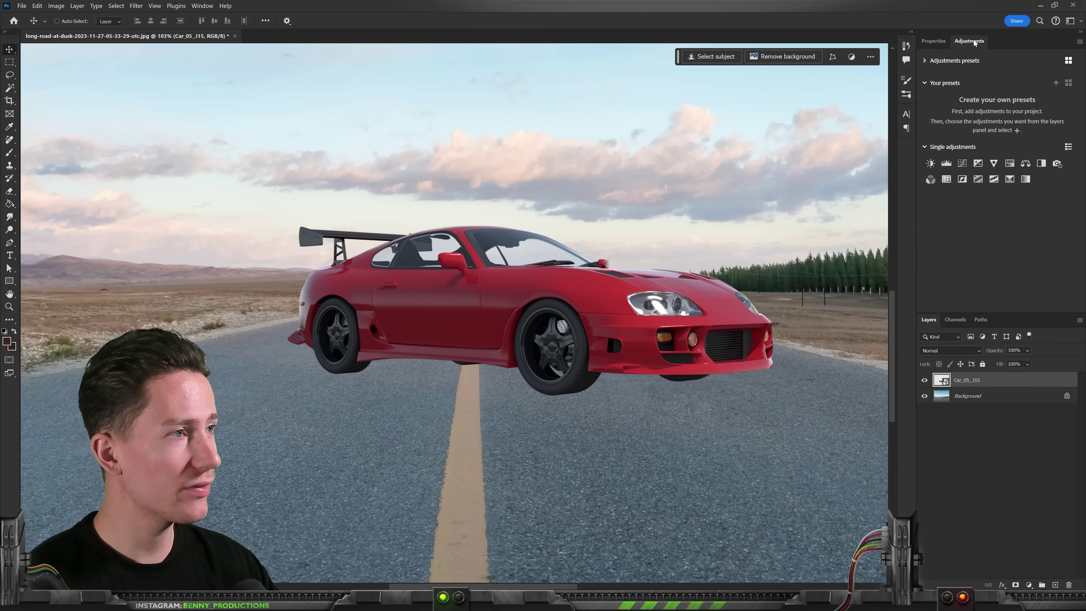
click(978, 164)
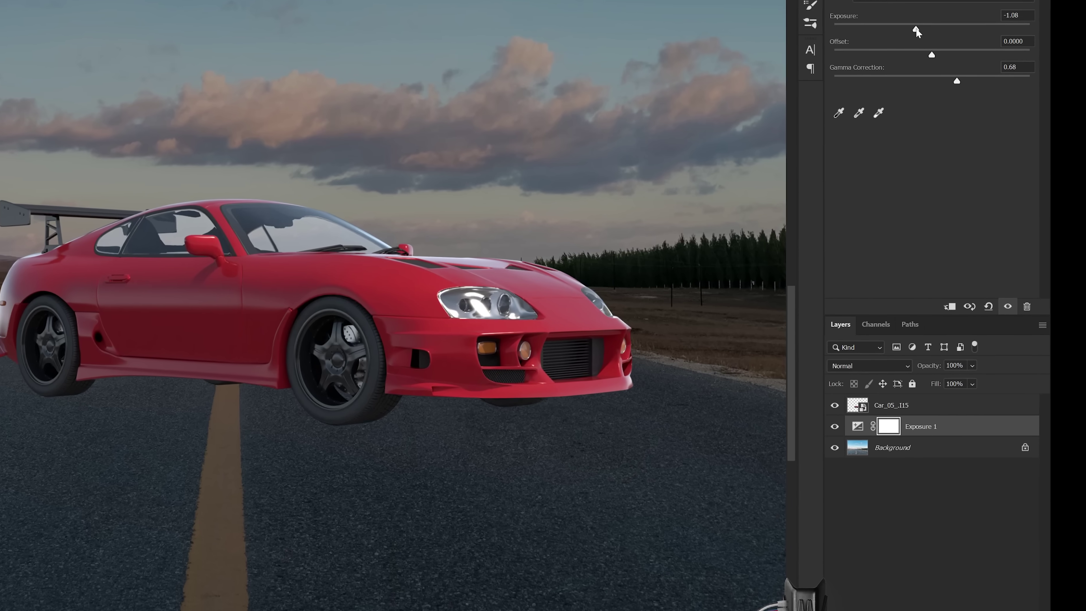
drag(1017, 136, 1025, 135)
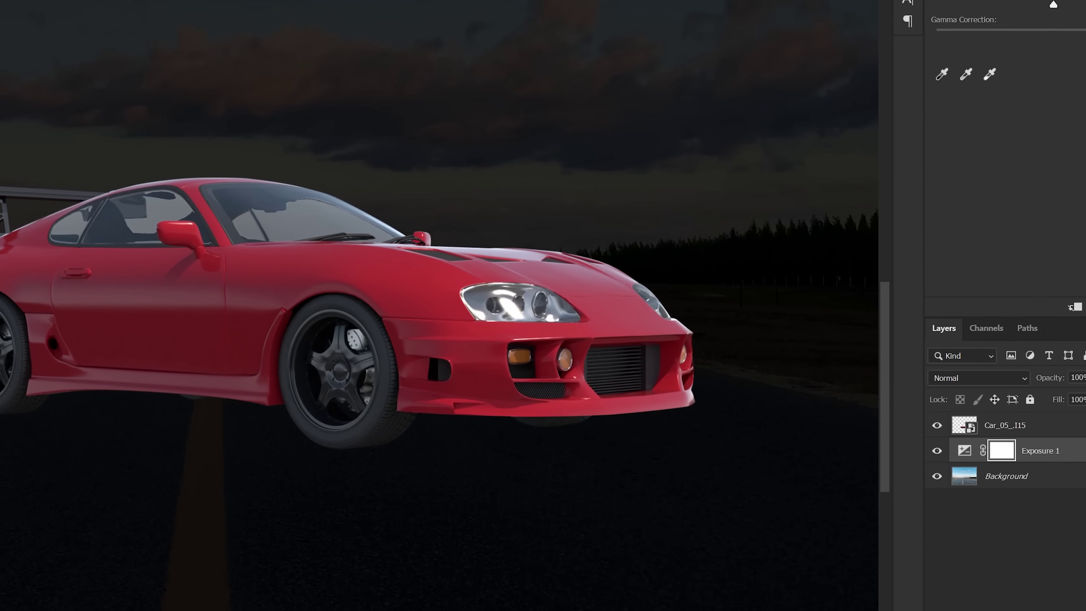
key(ctrl+i)
Paint a soft contact shadow on the Exposure 1 mask under the car's rear wheel, using reduced sizes of a flattened brush
right_click(523, 342)
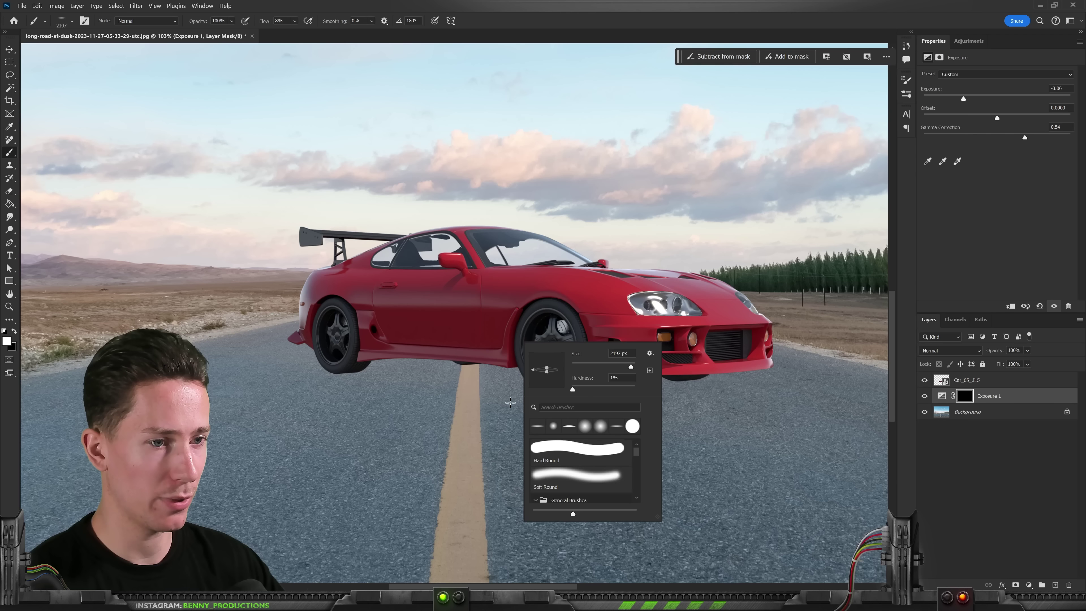
mouse_move(473, 371)
mouse_down()
mouse_move(427, 380)
mouse_move(441, 372)
mouse_up()
scroll(306, 377, up, 6)
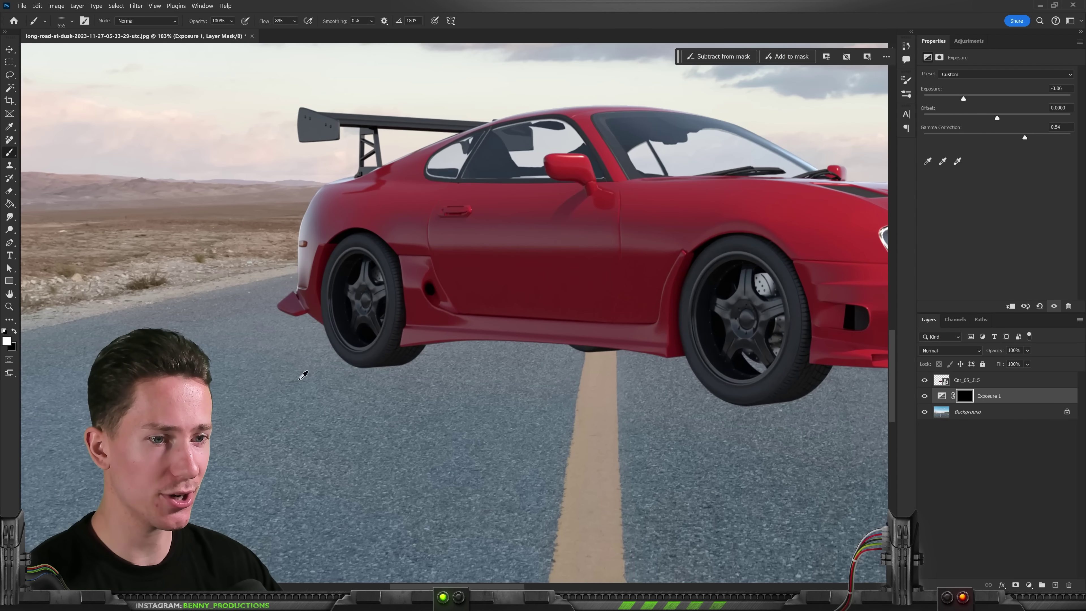
right_click(516, 372)
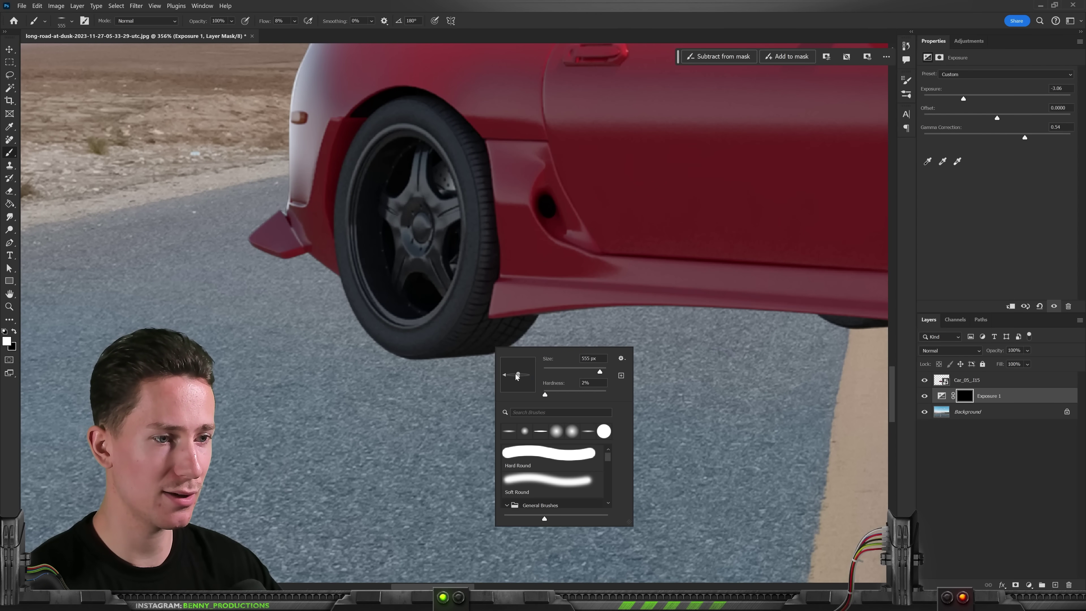
alt+right_click(462, 345)
scroll(447, 360, up, 3)
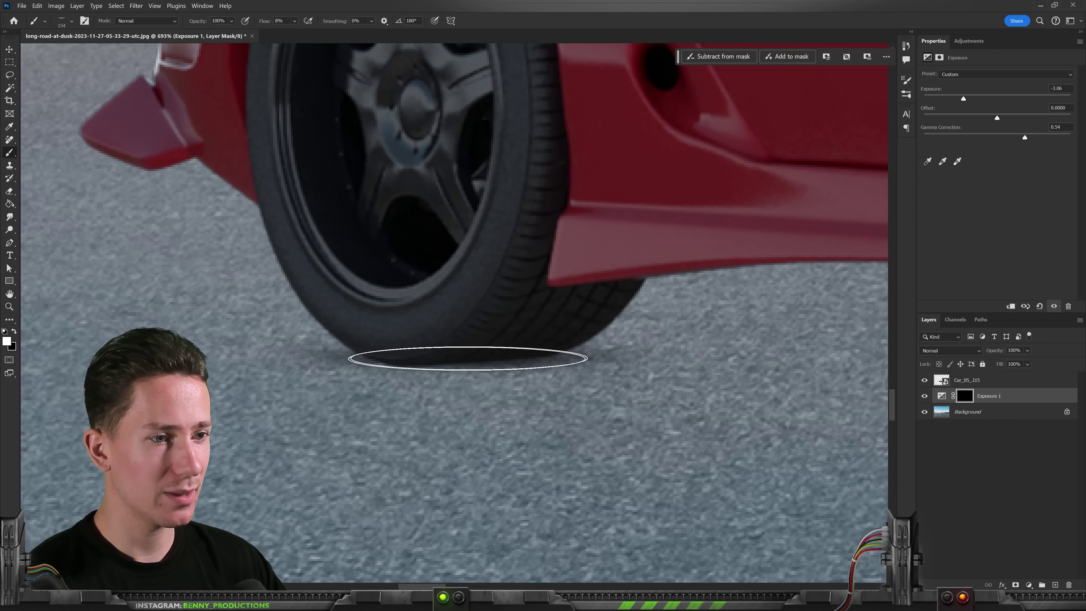
scroll(468, 358, down, 2)
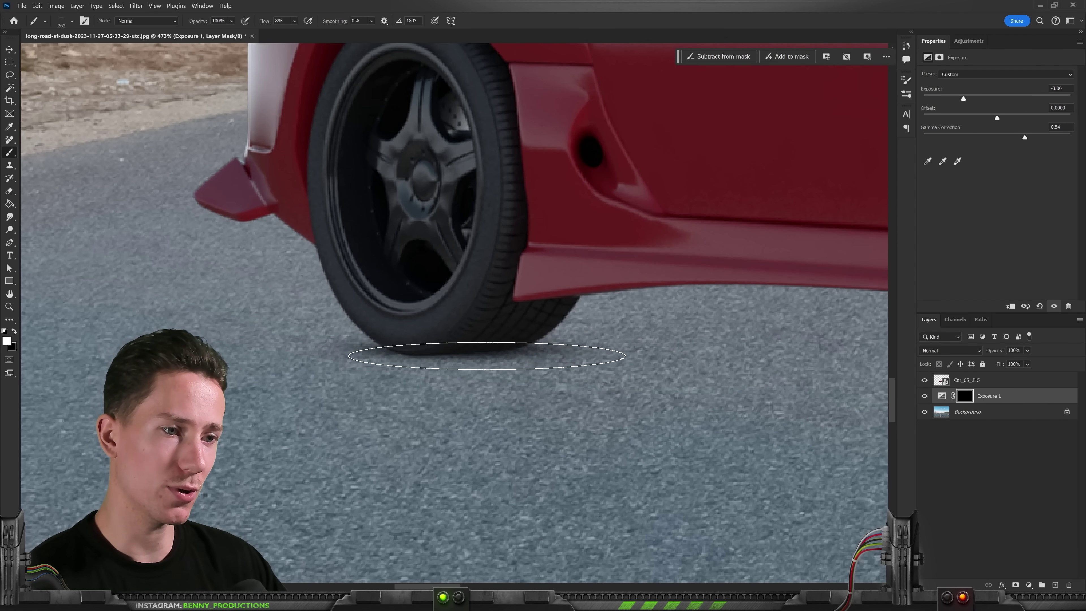
scroll(530, 362, down, 5)
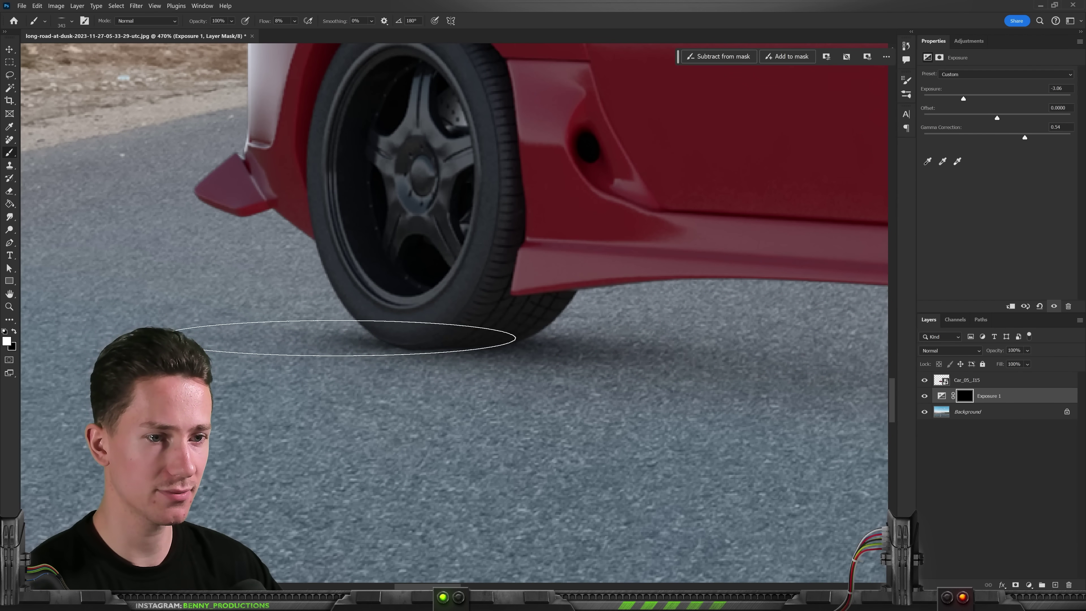
Paint contact shadows on the Exposure 1 mask beneath the near front wheel and the far front wheel behind the bumper
scroll(368, 321, down, 4)
drag(740, 325, 497, 318)
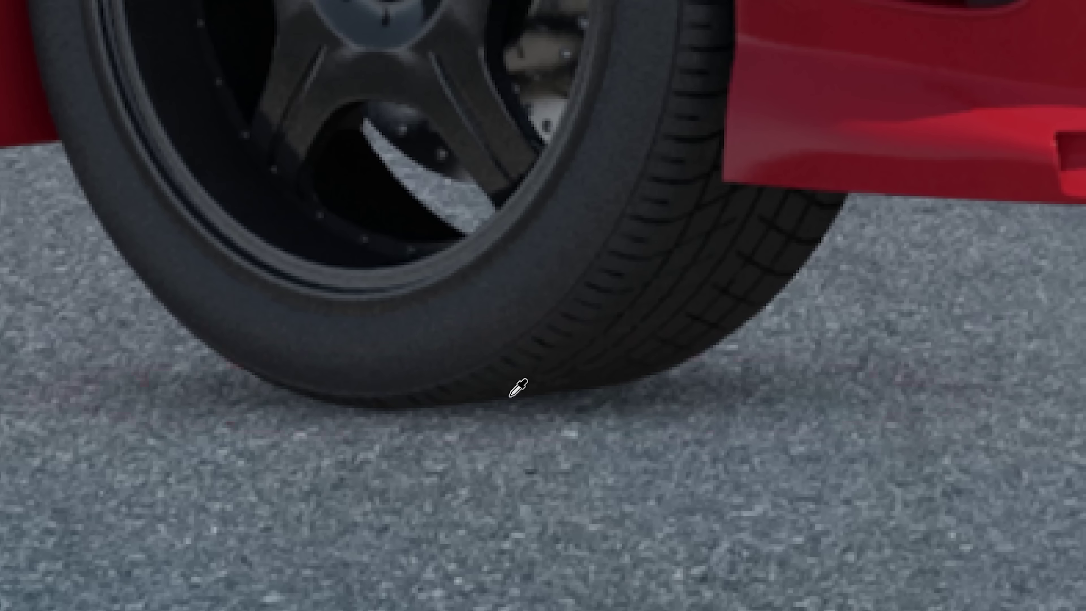
scroll(466, 388, down, 5)
drag(466, 388, 641, 418)
click(556, 407)
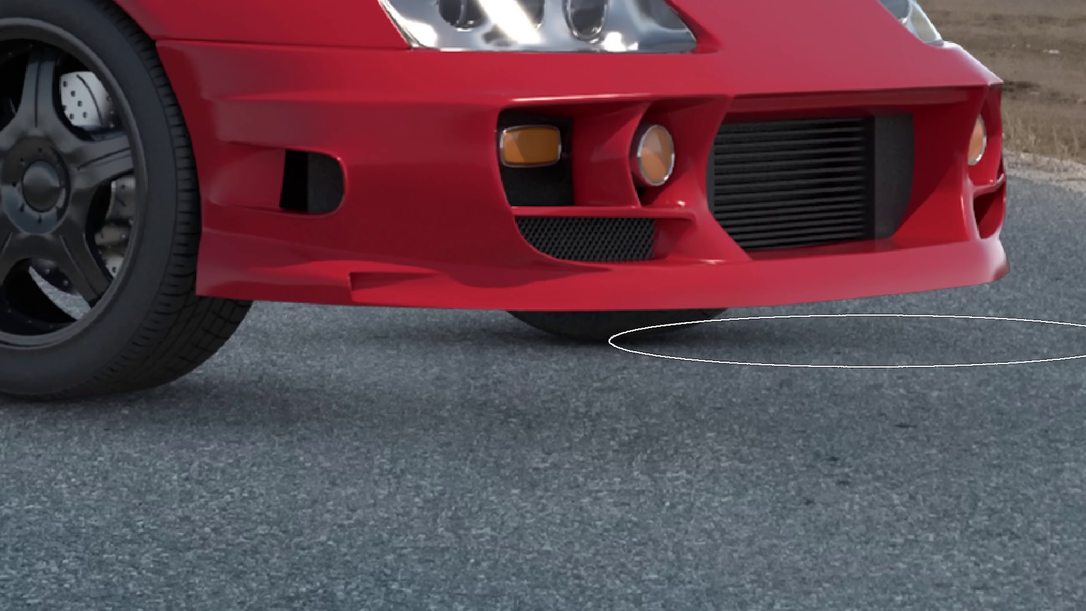
scroll(666, 331, down, 4)
scroll(683, 325, up, 2)
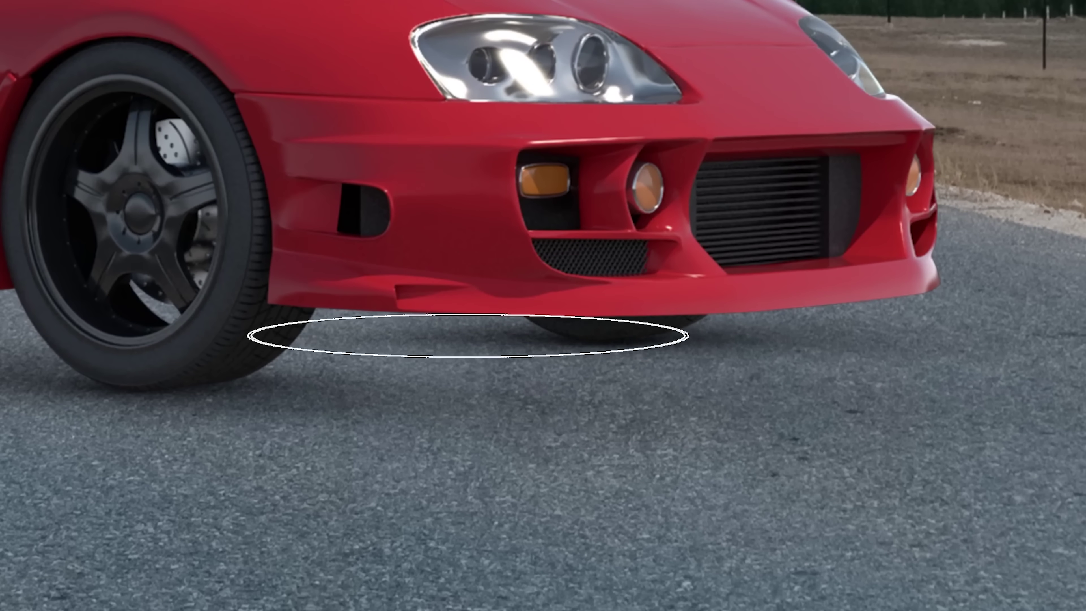
scroll(444, 238, down, 5)
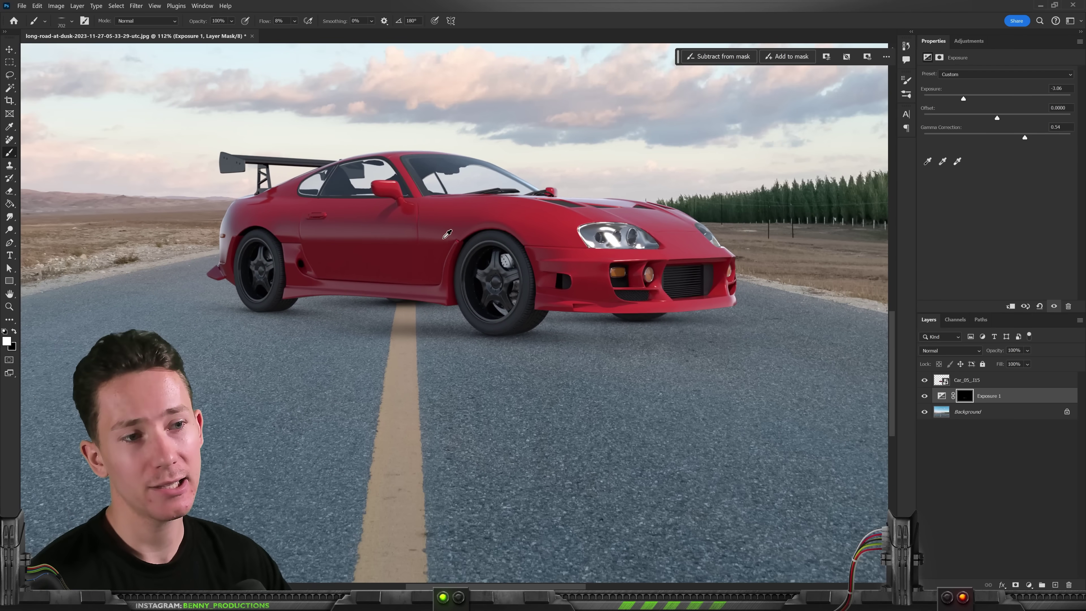
Add a second Exposure layer above Exposure 1 with exposure -2.07 and gamma correction 0.43, and invert its mask
scroll(446, 234, up, 2)
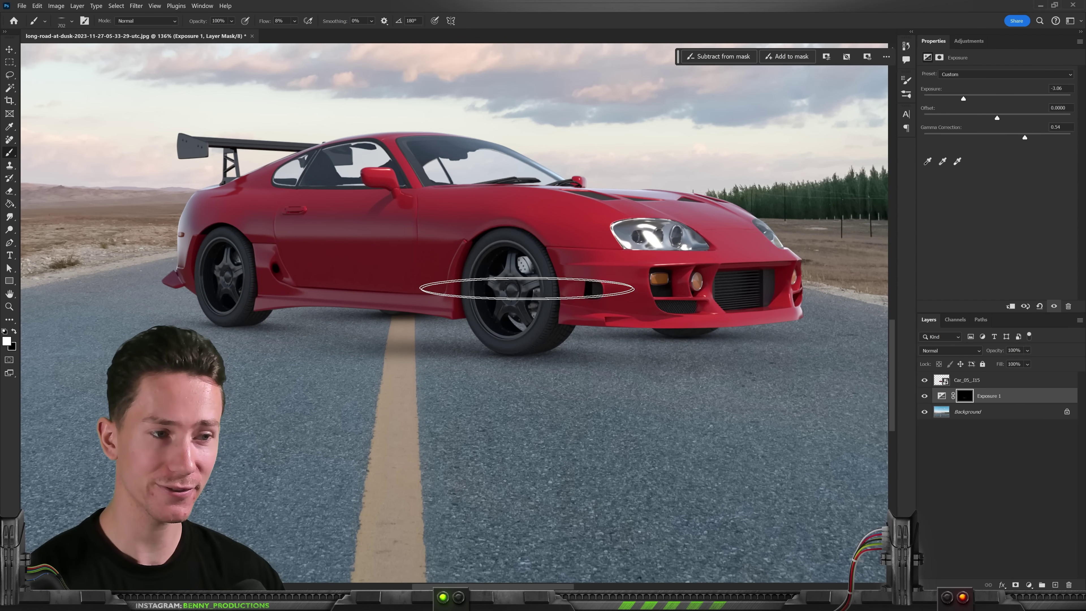
scroll(526, 288, up, 1)
click(968, 41)
click(978, 164)
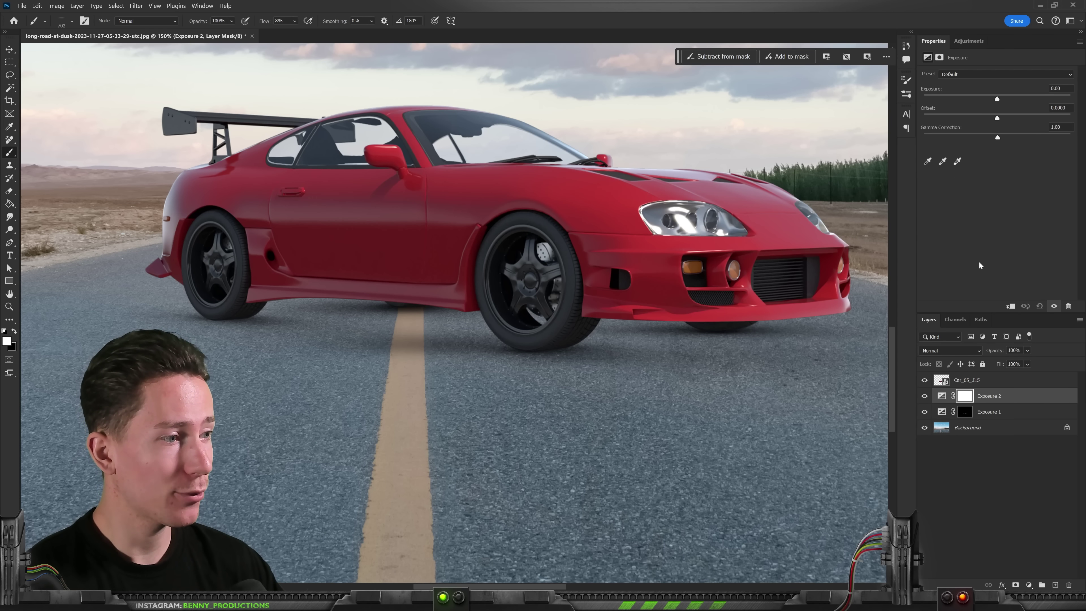
drag(997, 99, 974, 99)
drag(997, 137, 1034, 140)
key(ctrl+i)
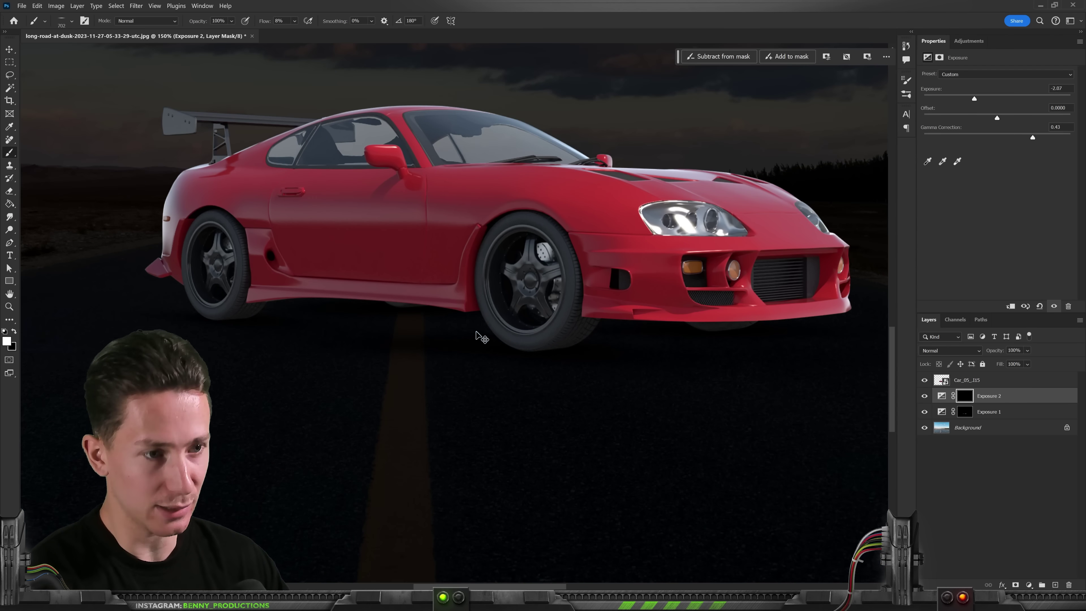
Paint a broad soft shadow on the Exposure 2 mask beneath the car's side skirt and around the near wheels
scroll(264, 327, up, 4)
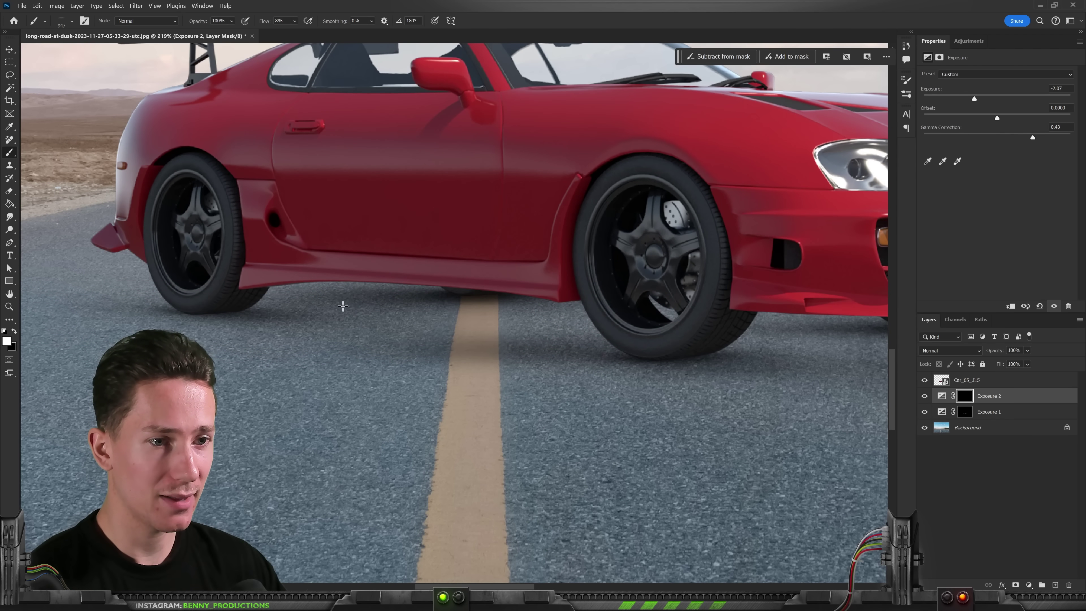
drag(509, 316, 458, 309)
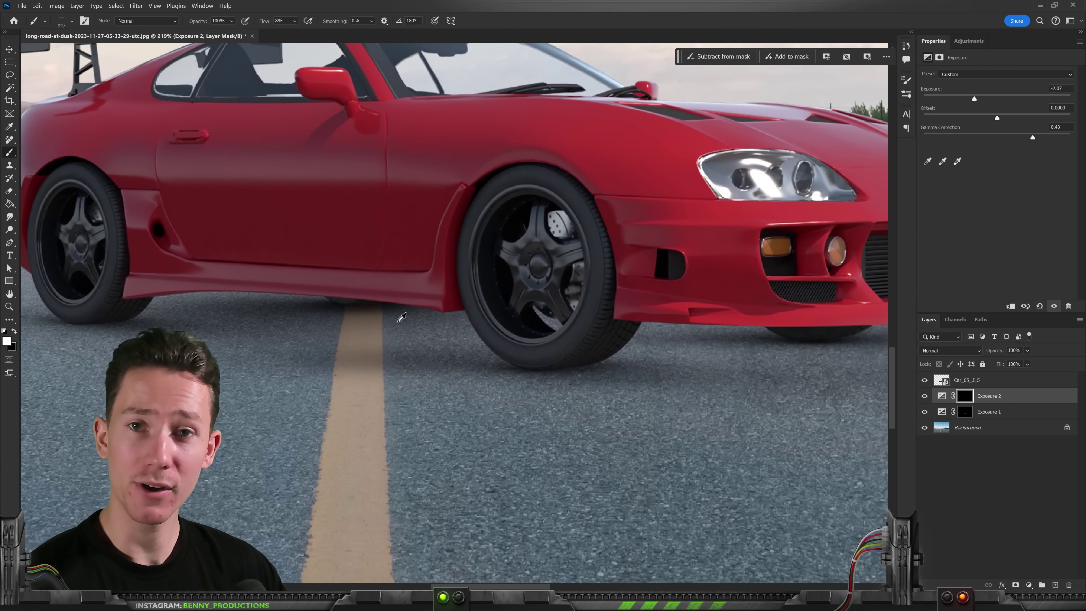
scroll(401, 317, down, 3)
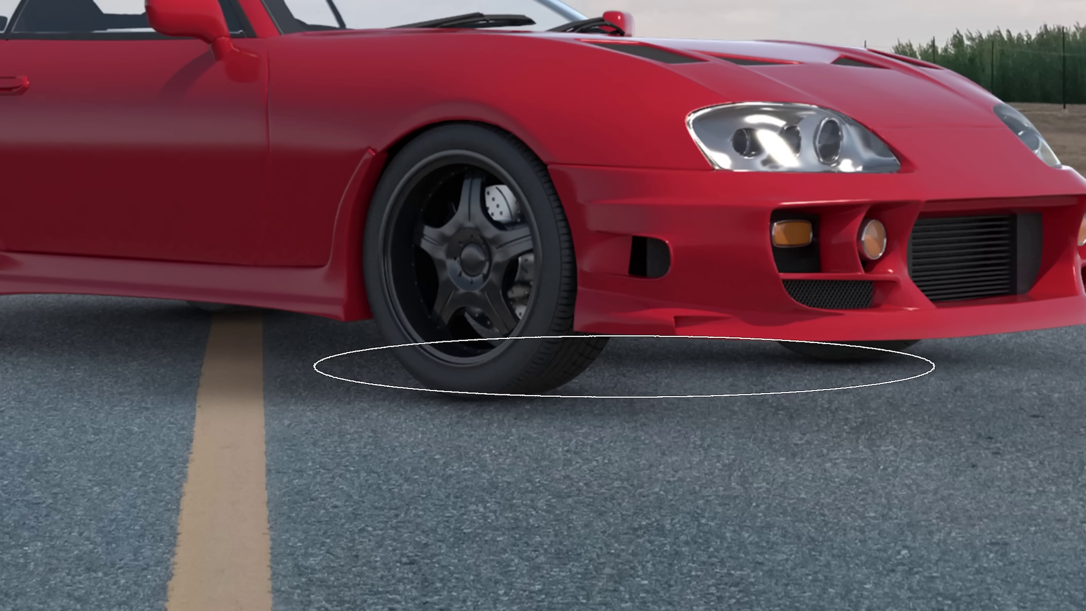
drag(741, 381, 598, 380)
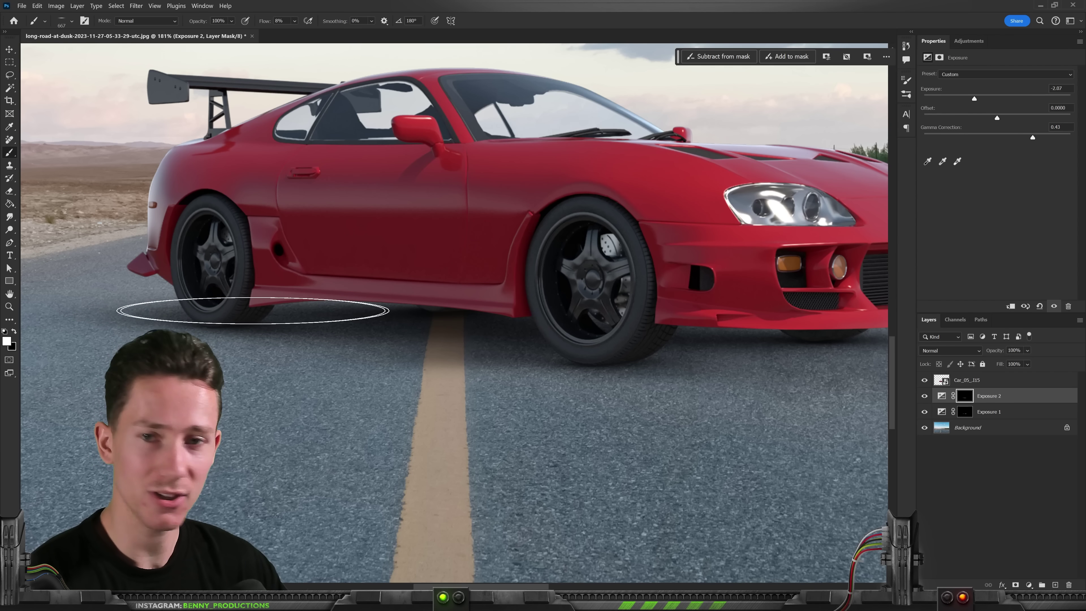
Extend the Exposure 2 shadow across the road beneath the front bumper with a large flattened brush
alt+scroll(252, 310, up, 3)
alt+scroll(381, 303, down, 2)
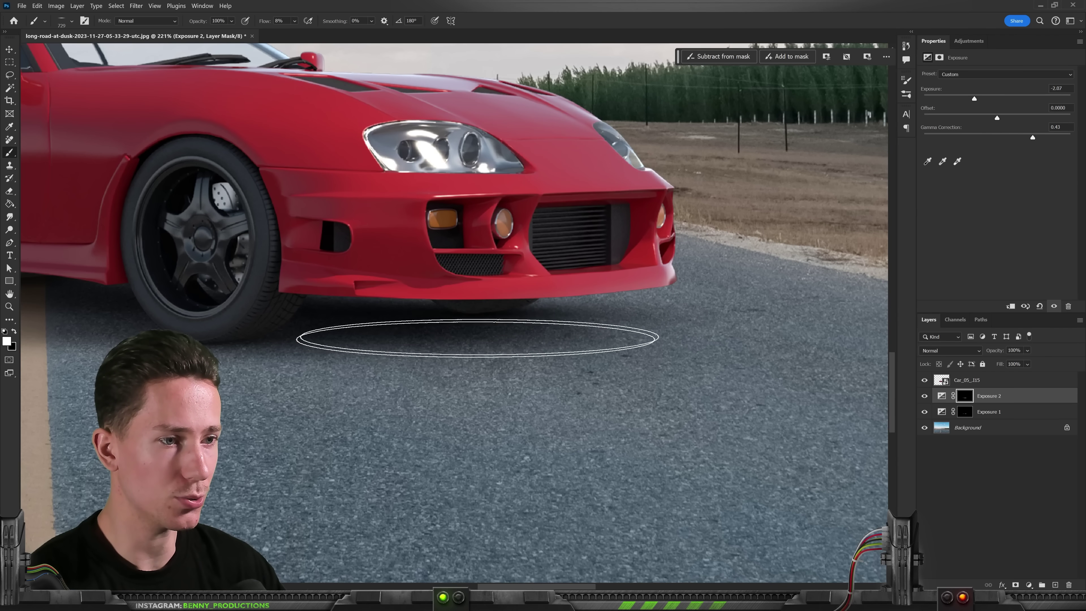
alt+scroll(679, 318, down, 7)
alt+scroll(663, 326, up, 1)
drag(669, 383, 672, 427)
alt+scroll(505, 408, up, 3)
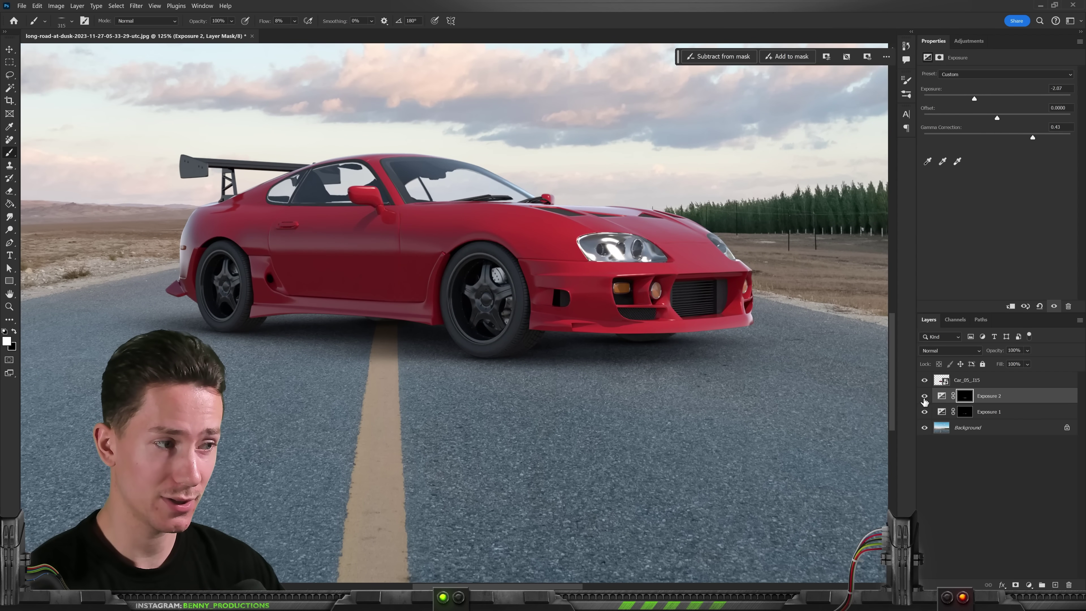
Compare the road shadow with Exposure 2 hidden and shown, and set its exposure to -0.36 and gamma correction to 0.37
click(925, 398)
click(924, 398)
click(924, 398)
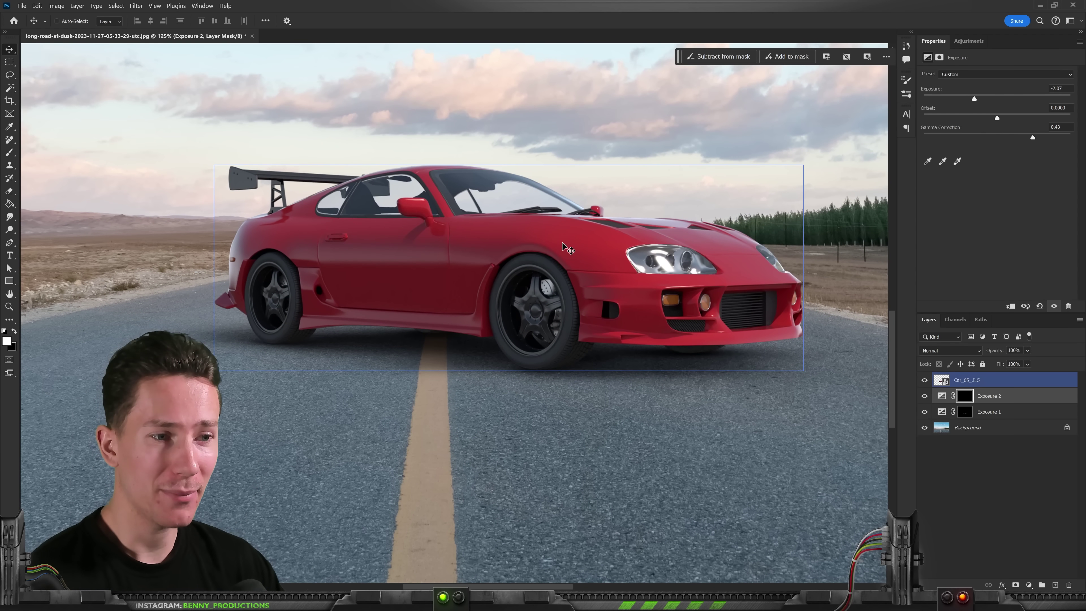
alt+scroll(500, 295, up, 1)
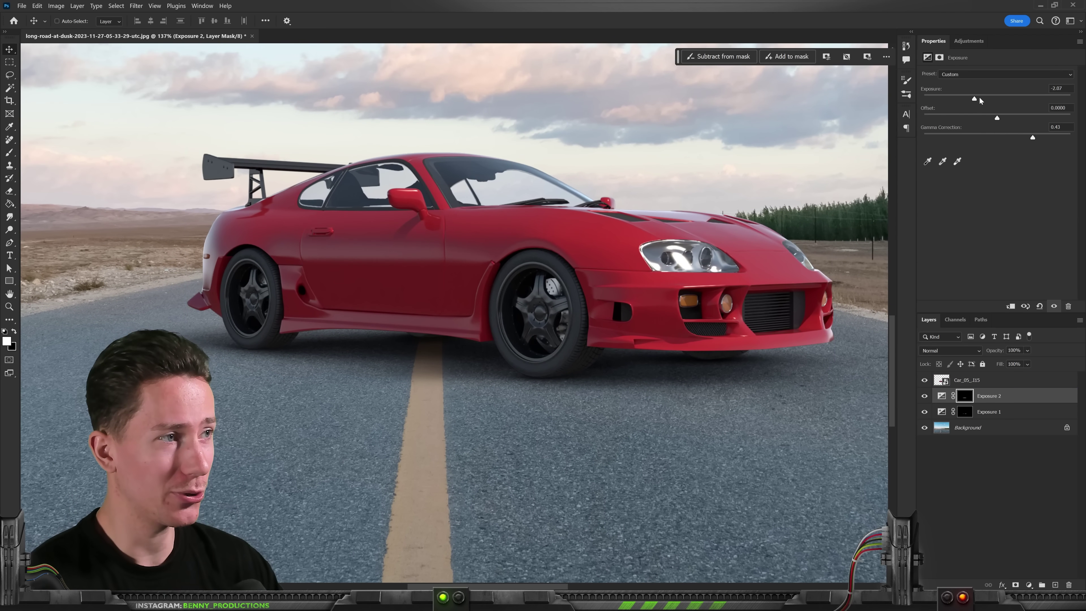
drag(978, 96, 982, 97)
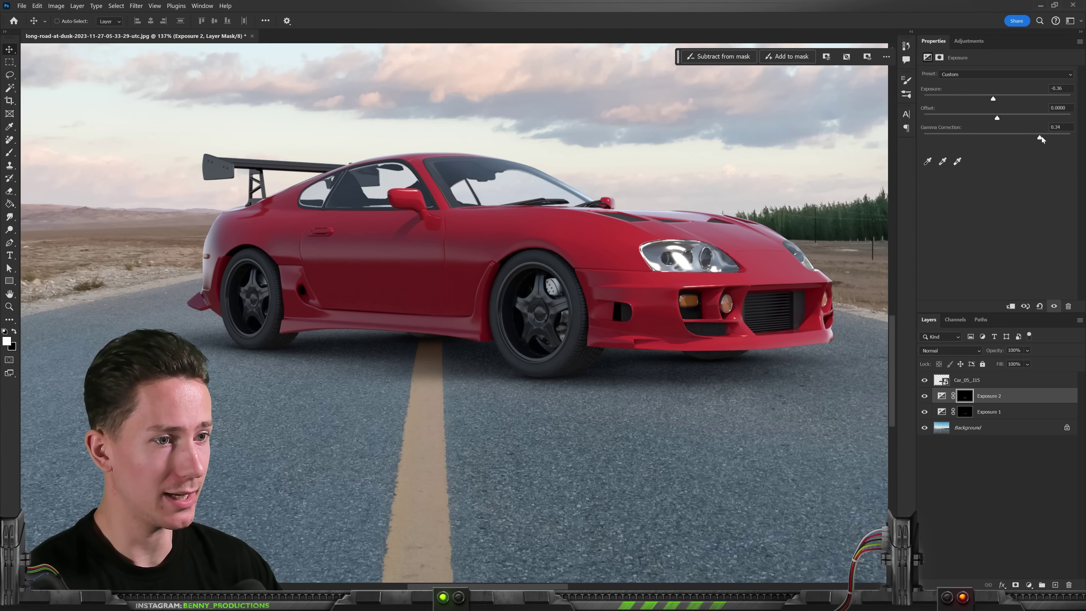
drag(1026, 150, 1020, 149)
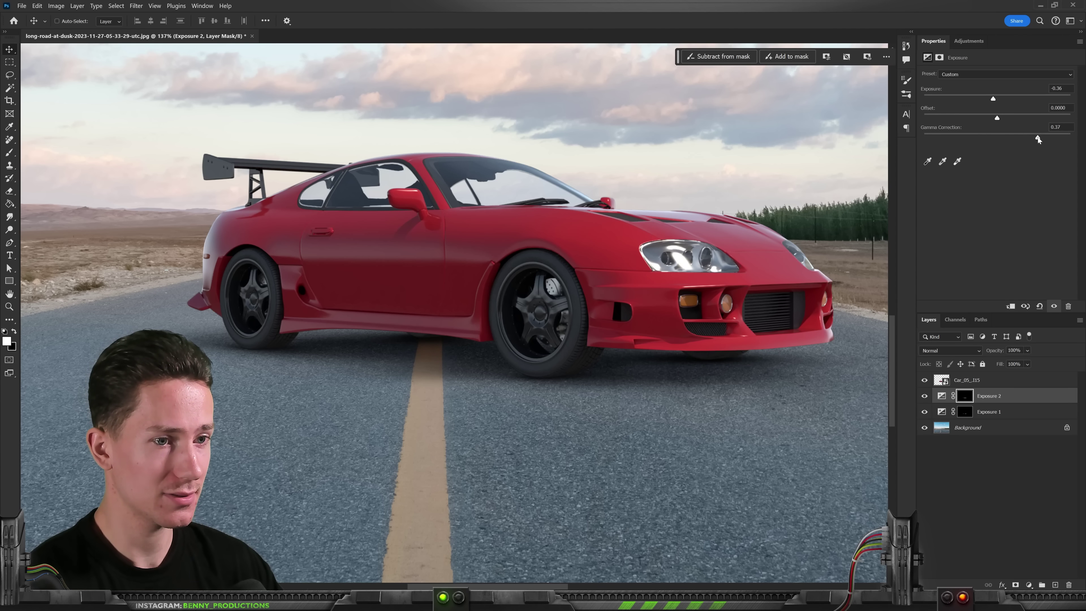
Clip a new Exposure layer to the car with exposure -1.67 and gamma correction 0.84, and invert its mask
key(ctrl+0)
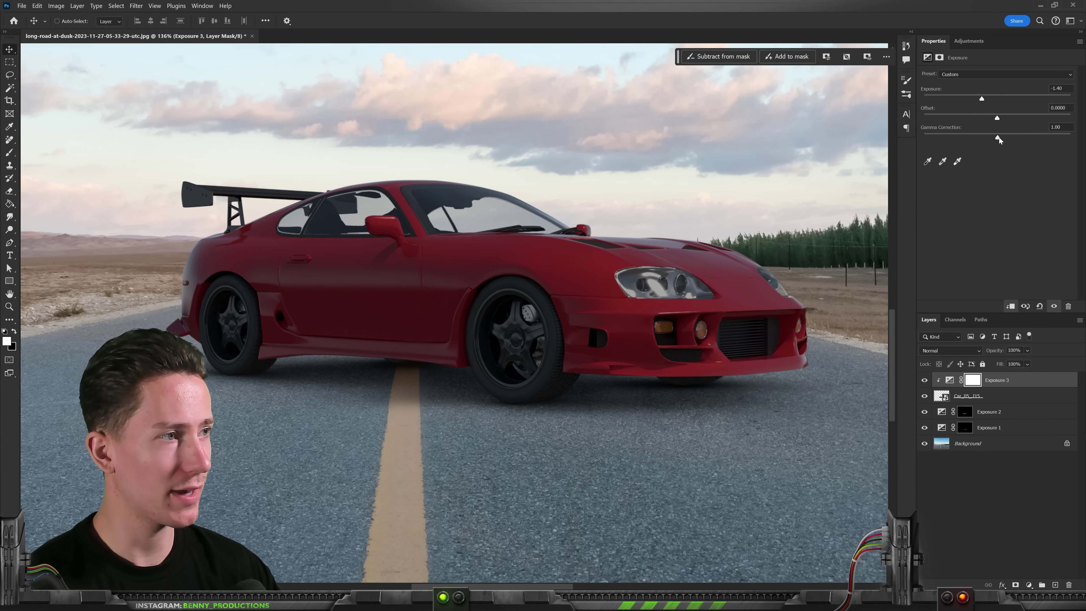
drag(999, 137, 1007, 137)
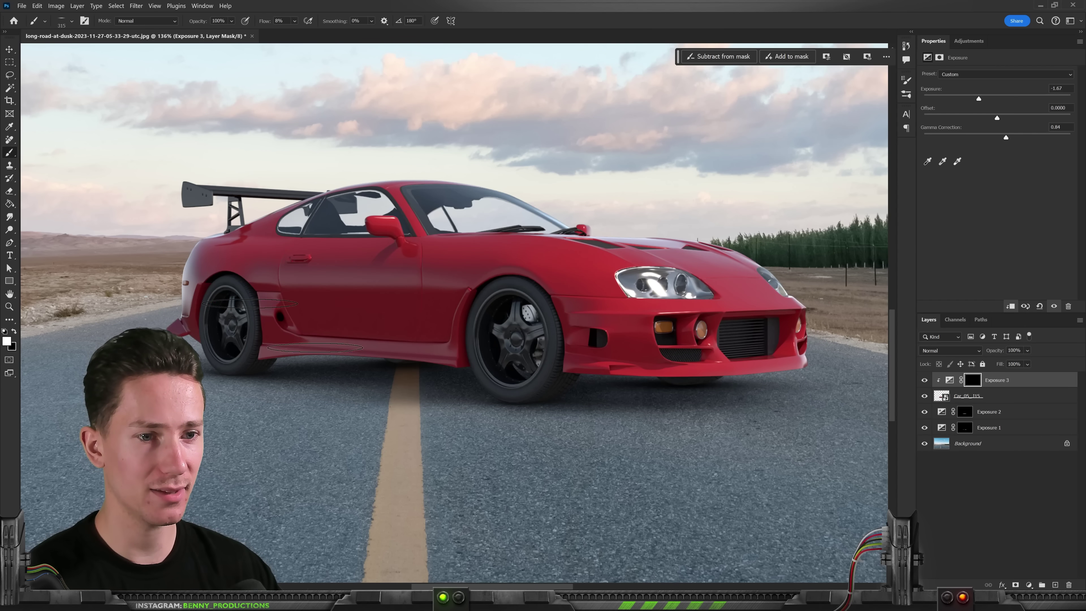
Darken the car's lower body panels and wheels on the clipped Exposure 3 mask with a soft round brush
right_click(501, 411)
click(534, 543)
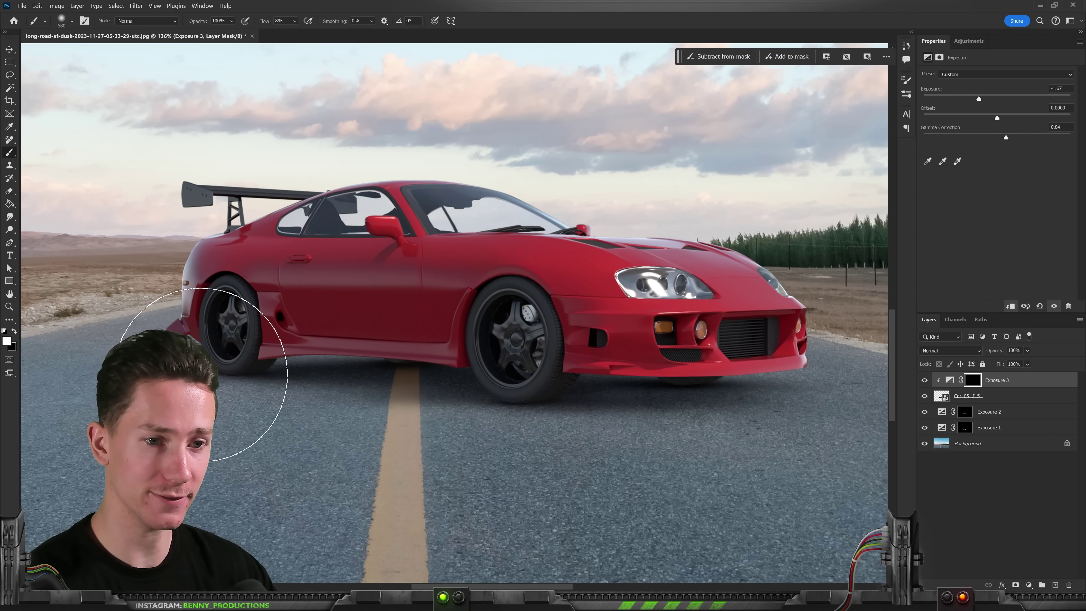
scroll(242, 364, up, 5)
drag(533, 351, 394, 331)
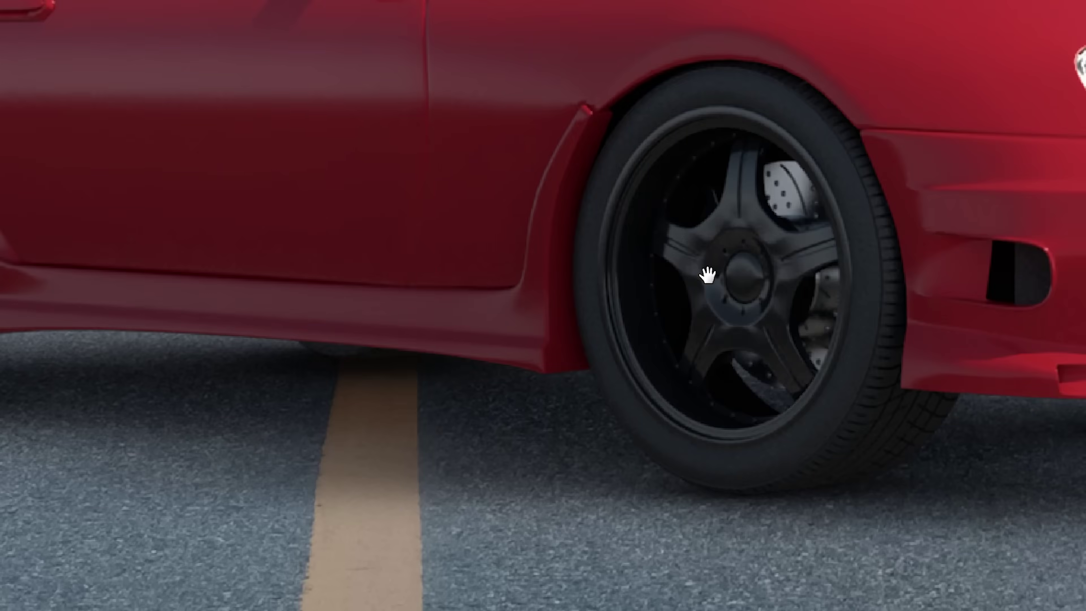
drag(624, 278, 370, 306)
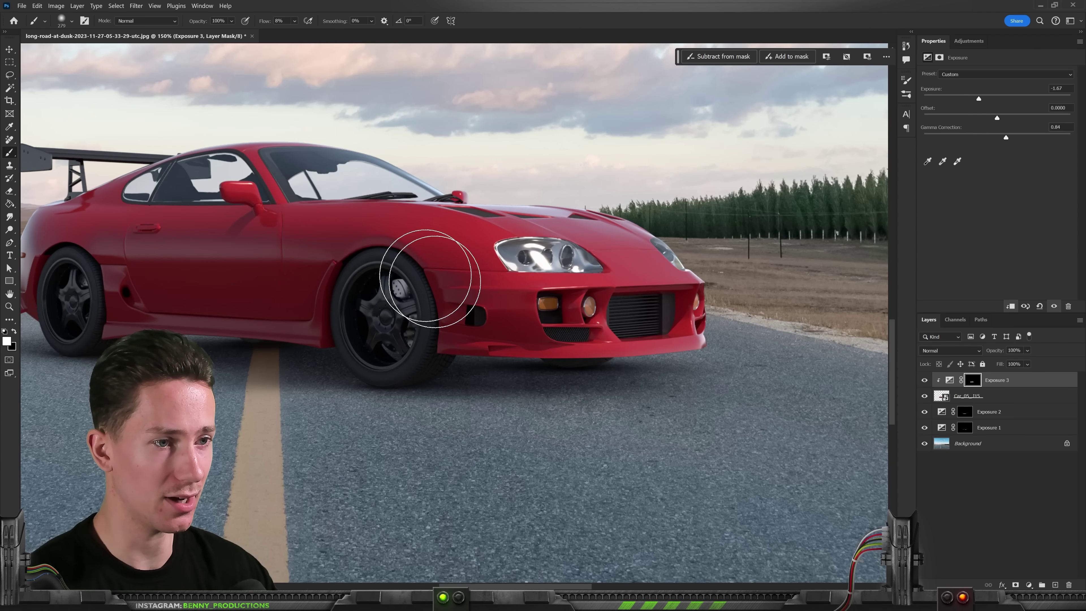
drag(412, 227, 991, 505)
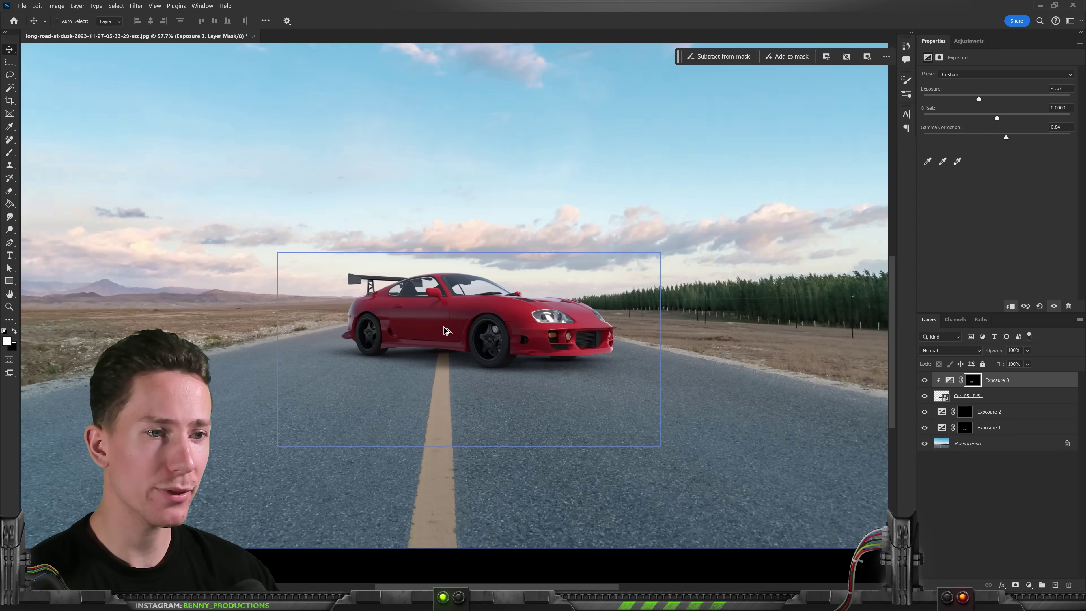
Inspect how the red car blends with the road up close and in the full scene
scroll(734, 489, up, 3)
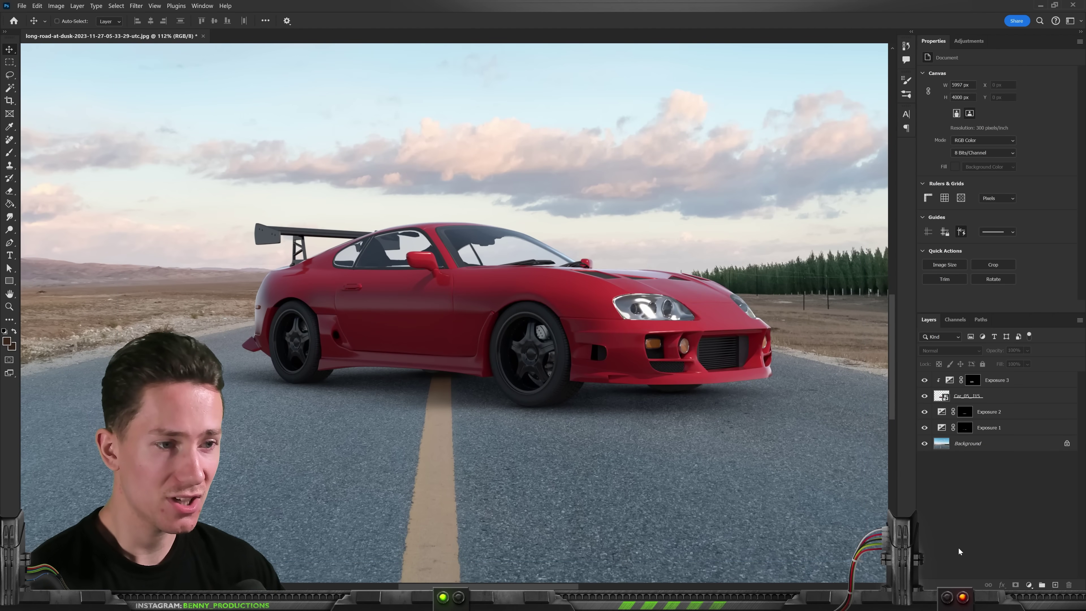
drag(735, 489, 726, 499)
ctrl+click(725, 499)
scroll(725, 499, down, 5)
scroll(543, 351, up, 4)
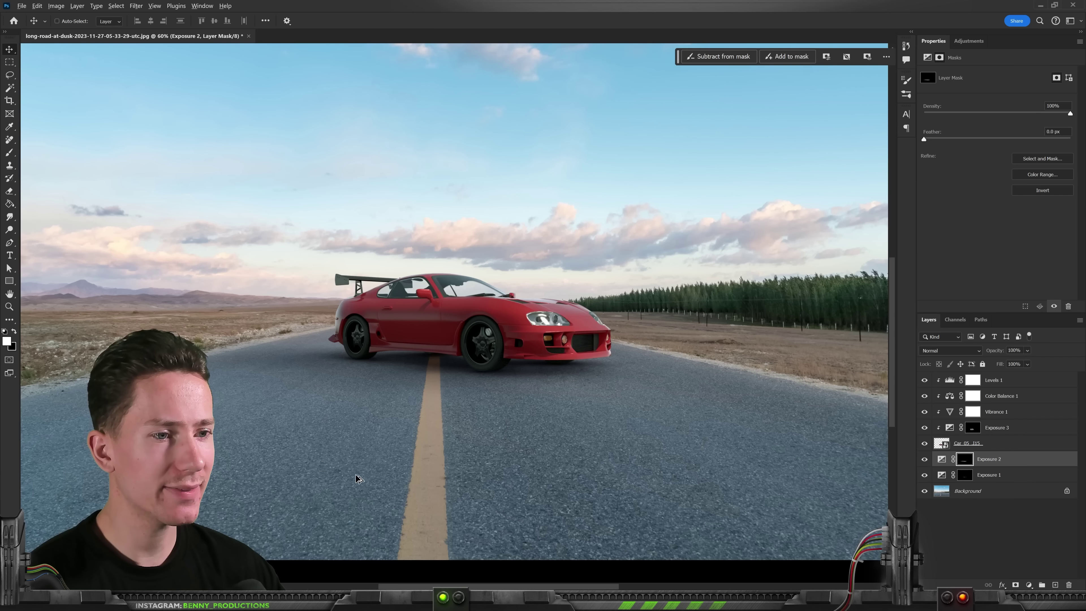
scroll(368, 417, up, 2)
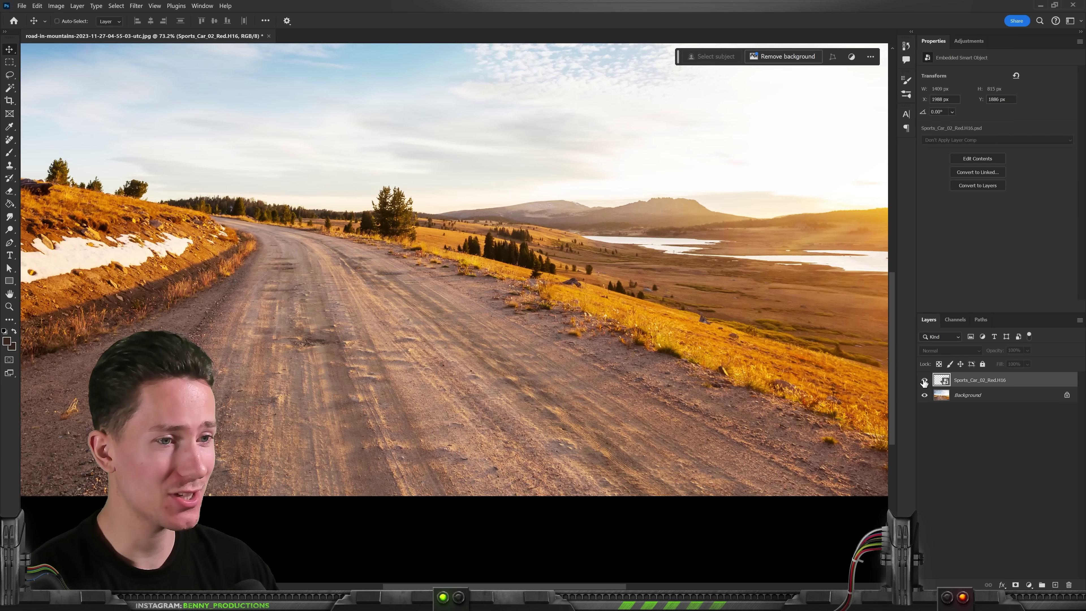
Show the sports car layer over the mountain road photo and check its placement on the dirt road
click(924, 380)
scroll(616, 432, down, 2)
scroll(615, 460, up, 1)
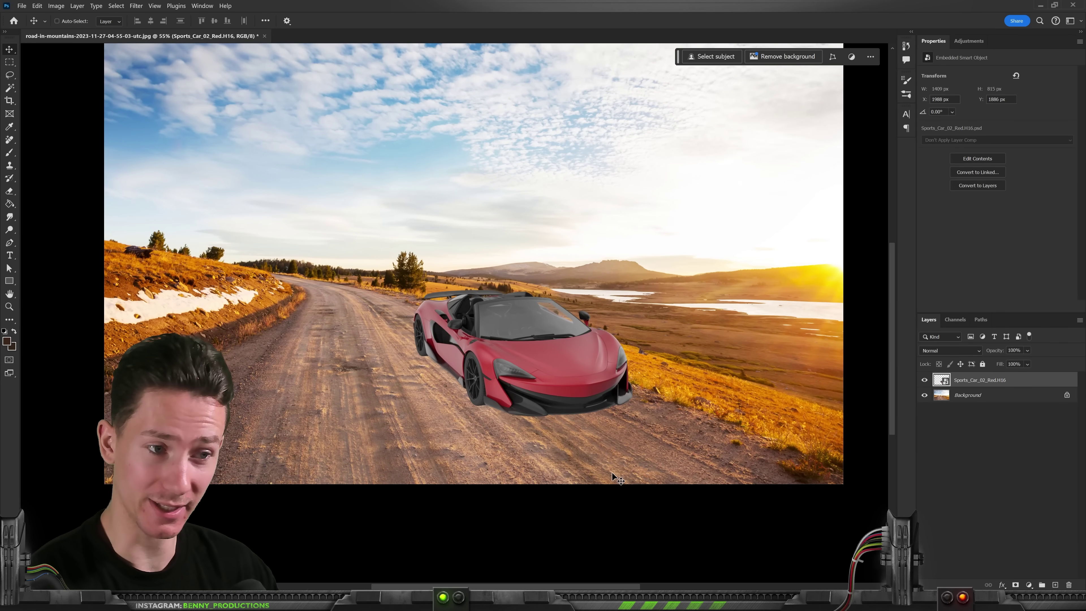
scroll(404, 371, up, 4)
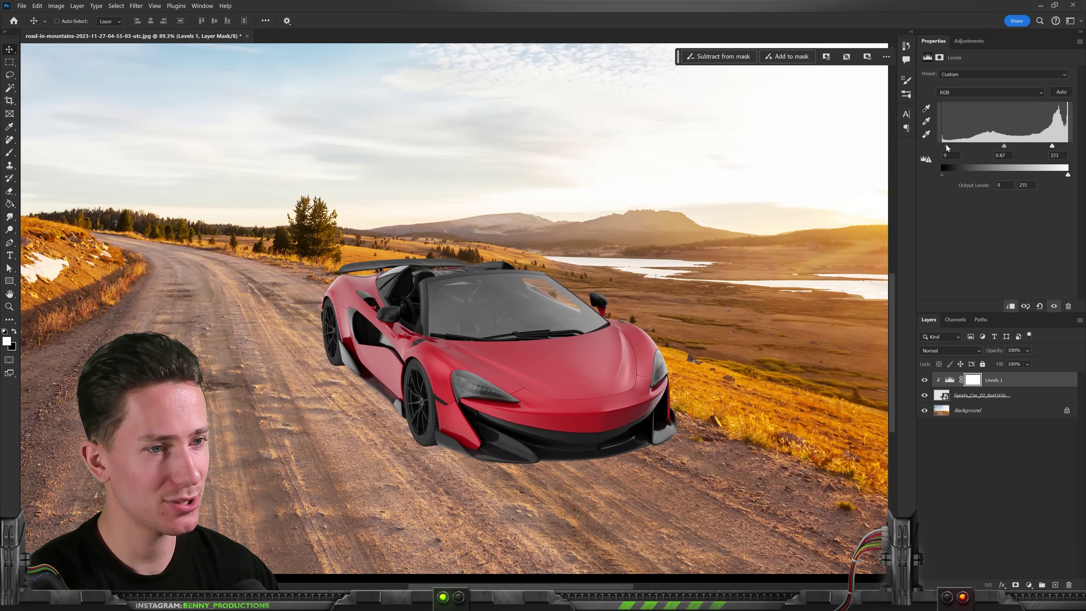
Lower the white input level on the car's clipped Levels layer, and set the clipped Color Balance highlights to +11, -12 and -23
drag(1052, 146, 1045, 146)
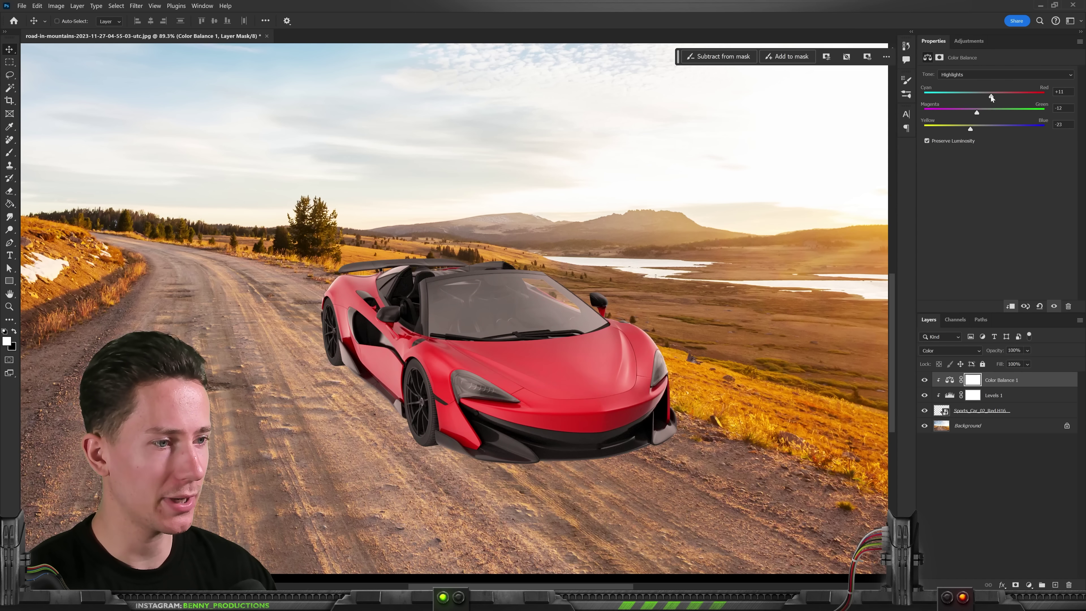
scroll(530, 379, down, 3)
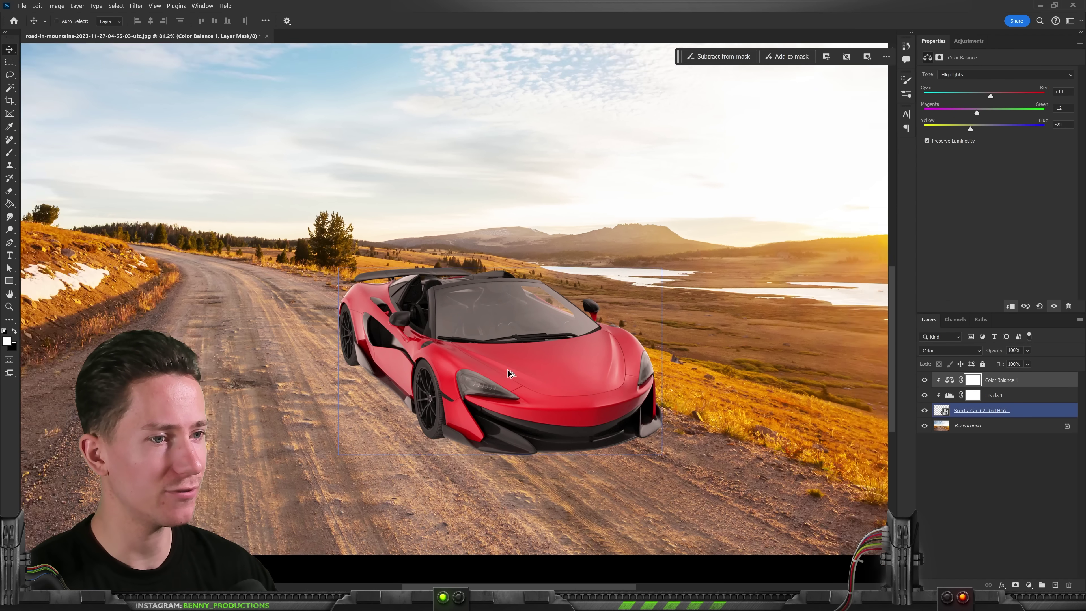
scroll(496, 382, up, 1)
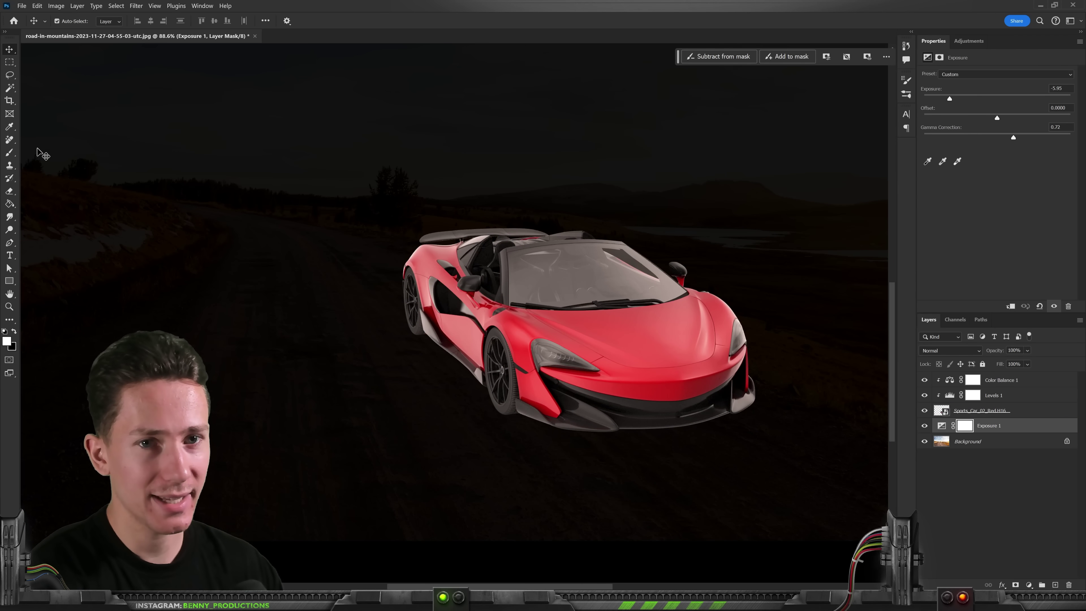
Invert the Exposure 1 mask and paint a contact shadow under the front wheel and front bumper with a flattened brush
key(ctrl+i)
key(b)
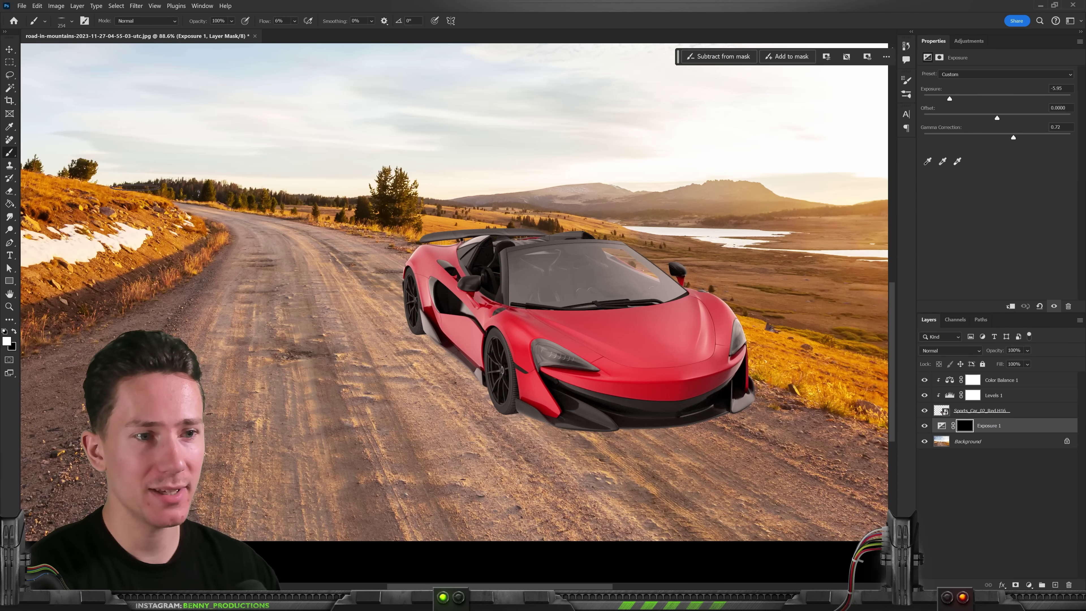
scroll(370, 326, down, 1)
scroll(370, 326, up, 5)
scroll(446, 283, up, 7)
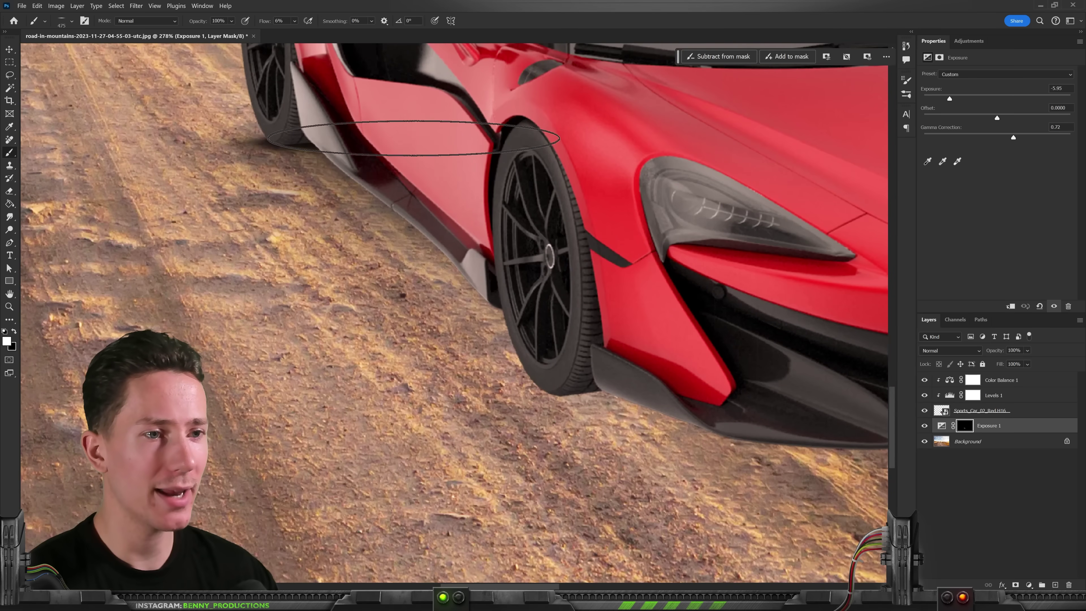
drag(604, 305, 445, 304)
scroll(593, 408, up, 2)
drag(602, 396, 547, 396)
mouse_move(601, 369)
mouse_down()
mouse_move(666, 414)
mouse_move(789, 443)
mouse_up()
right_click(787, 444)
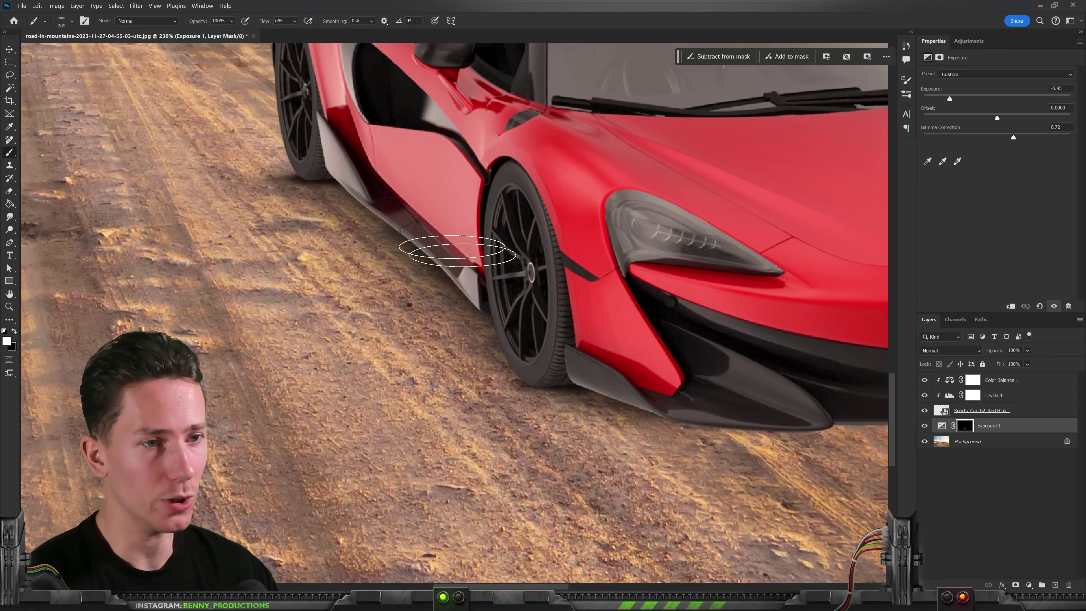
Paint the Exposure 1 contact shadow on the road beneath the side skirt, between the front and rear wheels
drag(409, 208, 487, 265)
drag(441, 237, 423, 236)
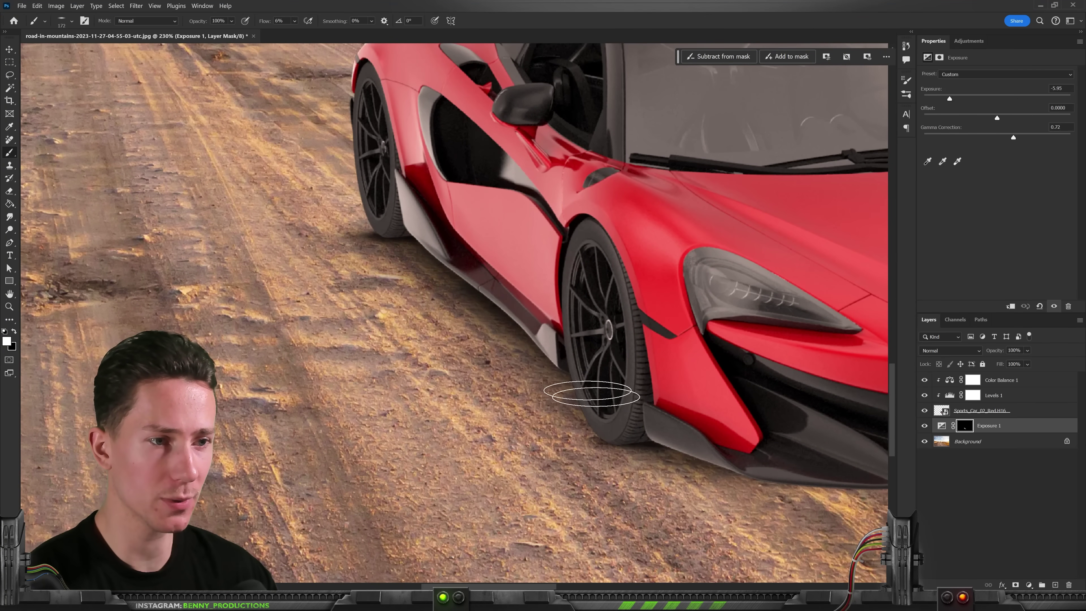
drag(635, 428, 448, 323)
scroll(449, 322, down, 5)
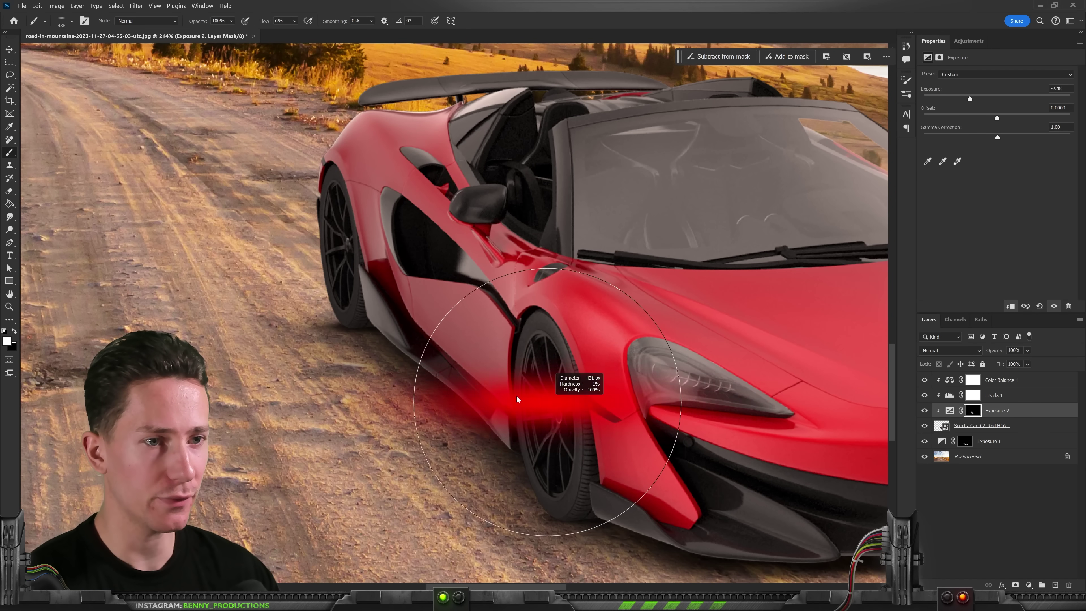
Examine the car's shaded side and the sun's position over the hills to judge the light direction
scroll(517, 398, down, 3)
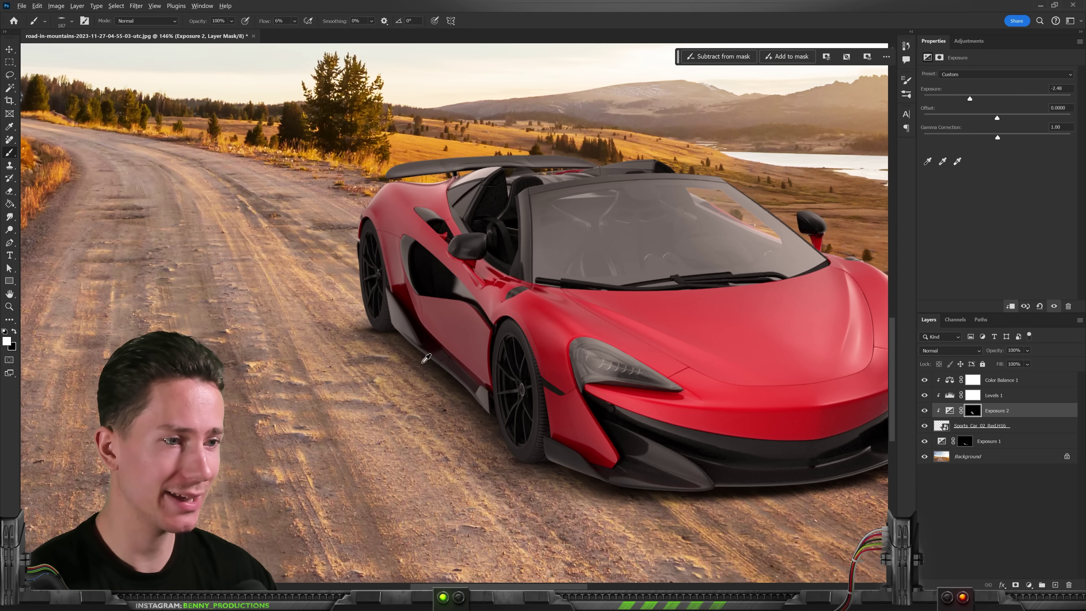
scroll(426, 359, down, 3)
scroll(599, 321, right, 3)
scroll(761, 289, up, 4)
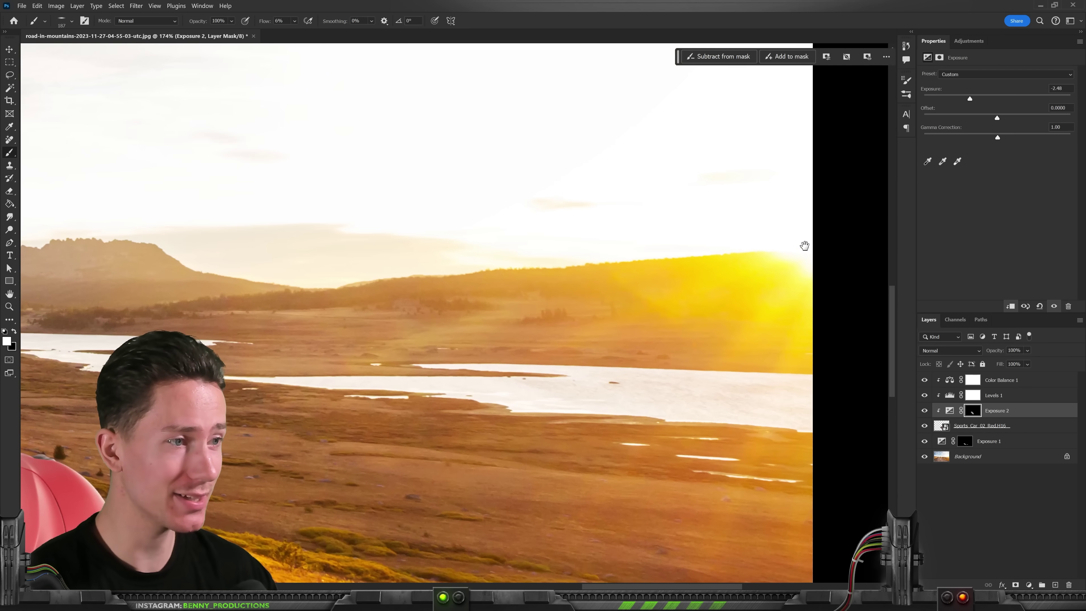
scroll(569, 271, up, 3)
scroll(570, 278, down, 3)
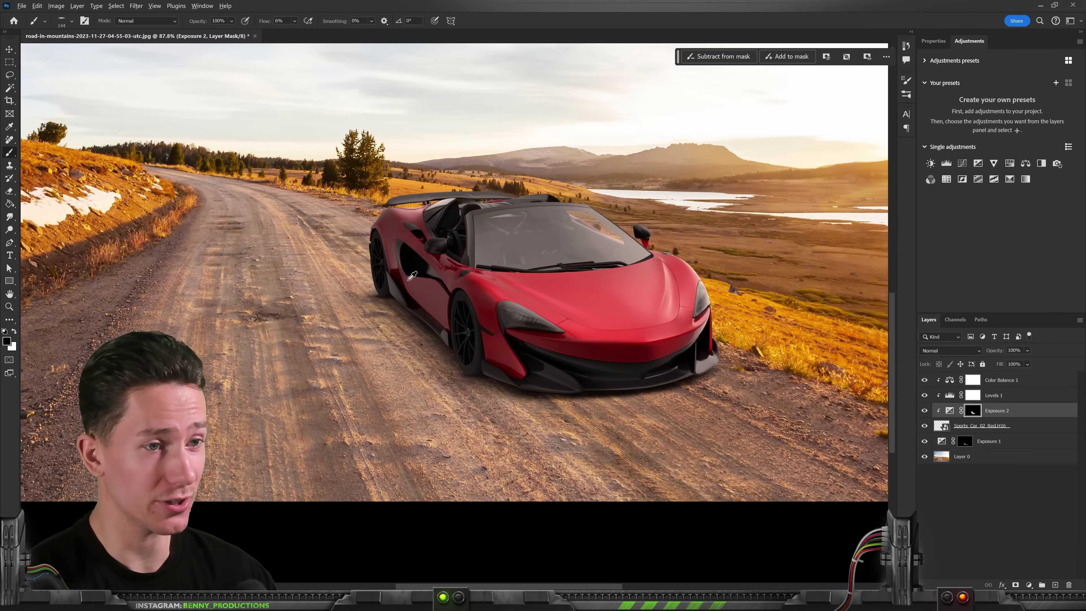
scroll(443, 249, up, 3)
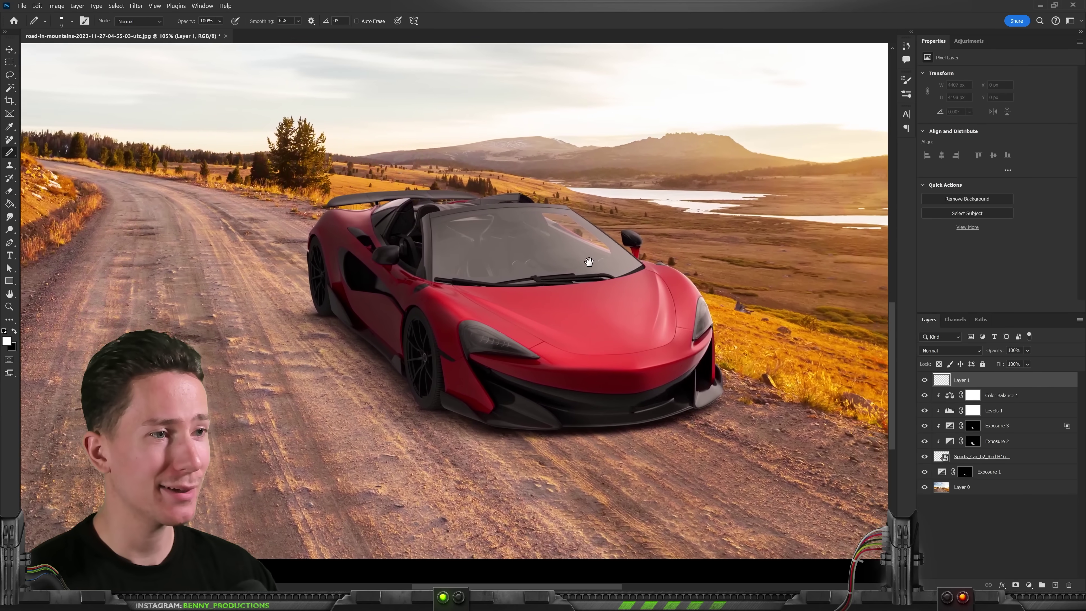
scroll(776, 182, down, 2)
scroll(776, 183, up, 1)
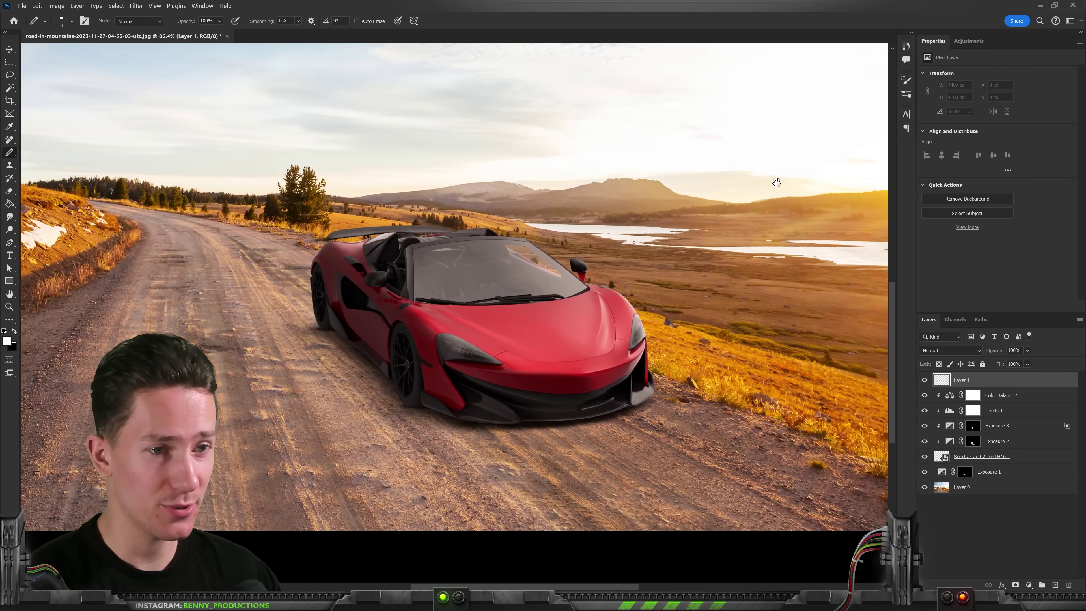
Draw a white guide line with end caps on Layer 1 from the car's front fender across the road, and duplicate it above the original
drag(776, 182, 651, 246)
drag(335, 276, 758, 228)
scroll(676, 264, down, 4)
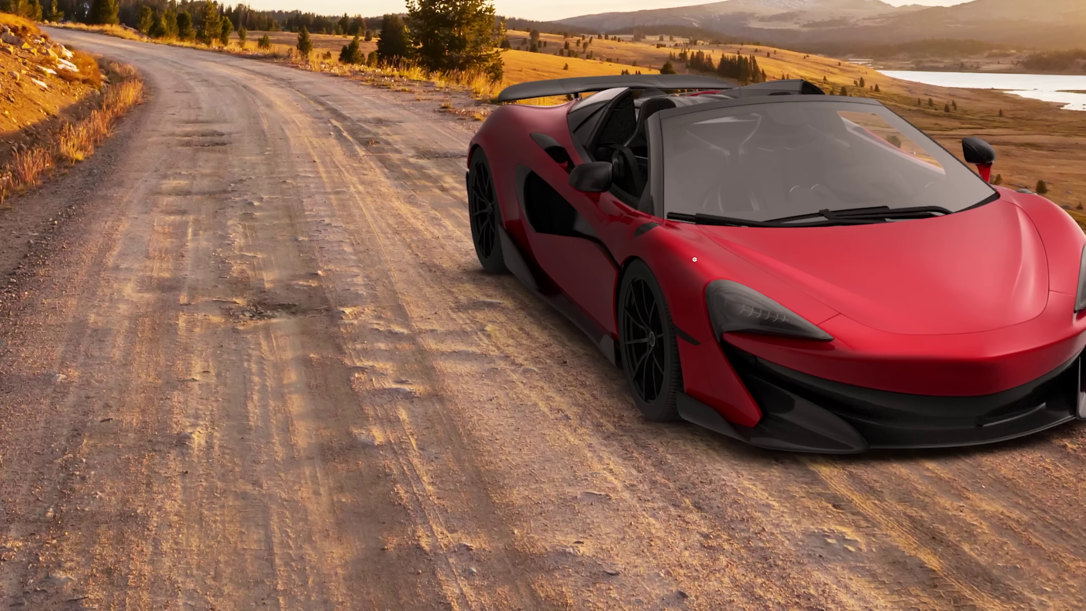
mouse_move(688, 260)
mouse_down()
mouse_move(404, 340)
mouse_move(67, 406)
mouse_up()
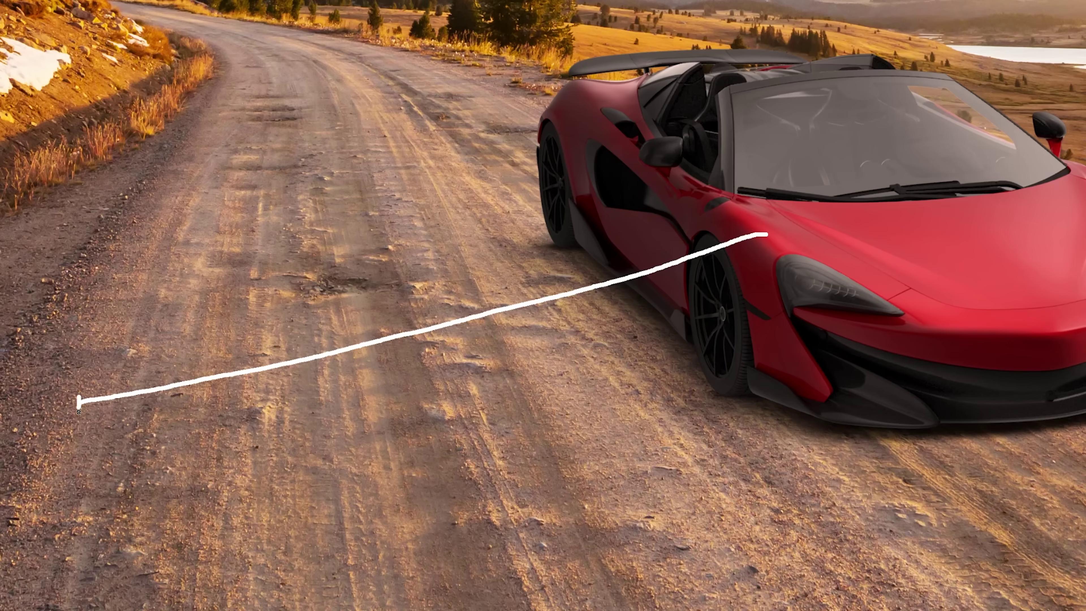
drag(767, 226, 767, 241)
key(space)
mouse_move(655, 415)
mouse_down()
mouse_move(634, 424)
mouse_move(634, 413)
mouse_up()
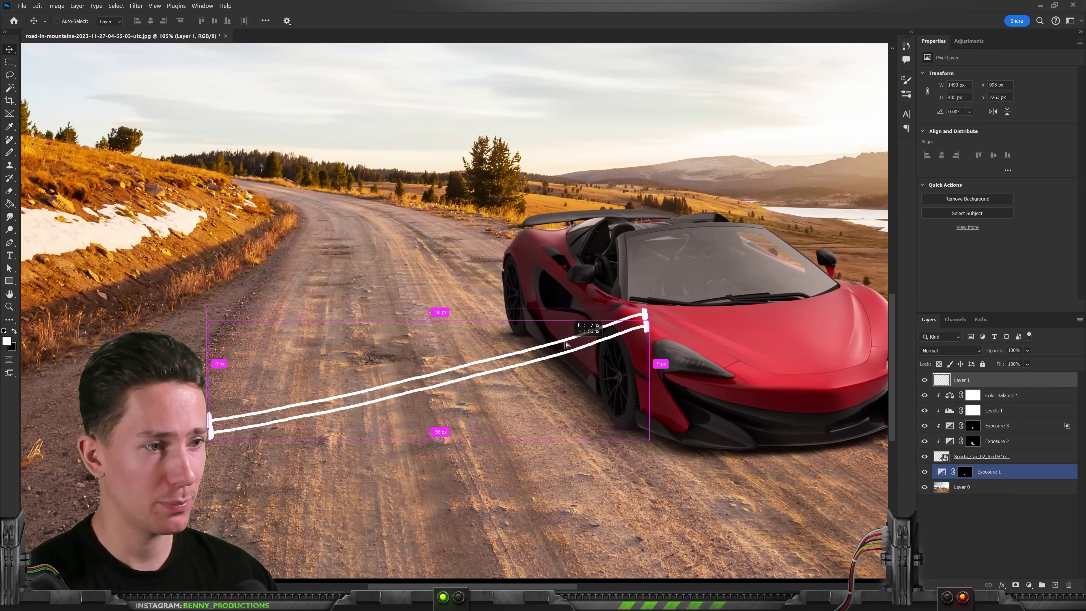
mouse_move(598, 329)
mouse_down()
mouse_move(599, 278)
mouse_move(530, 233)
mouse_up()
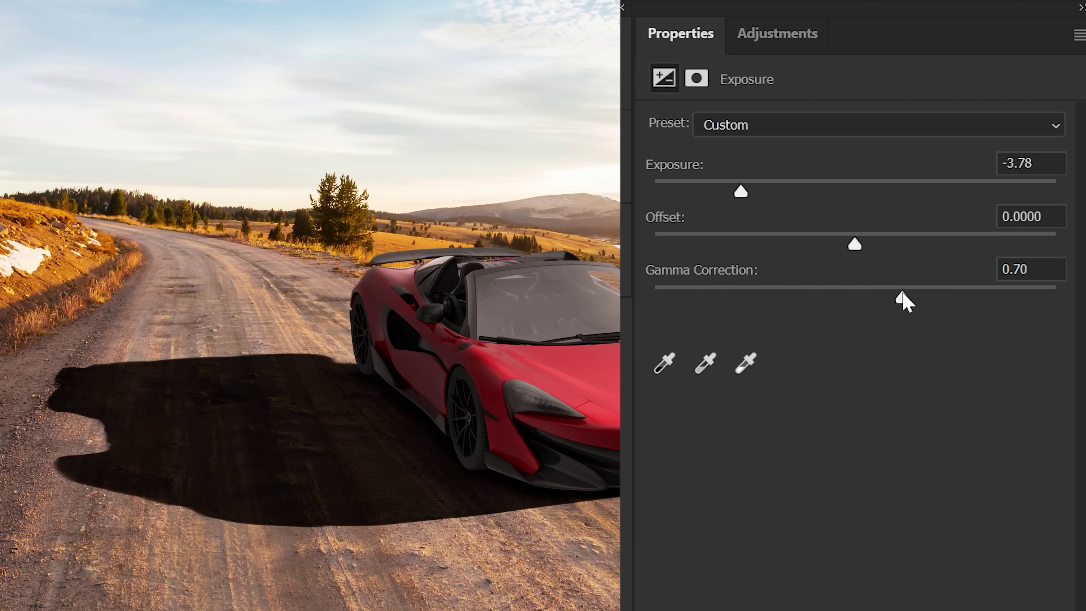
Set the Exposure 4 cast shadow to exposure -2.88 and gamma correction 0.97, and check the sunlit ridges inside it
drag(759, 196, 774, 184)
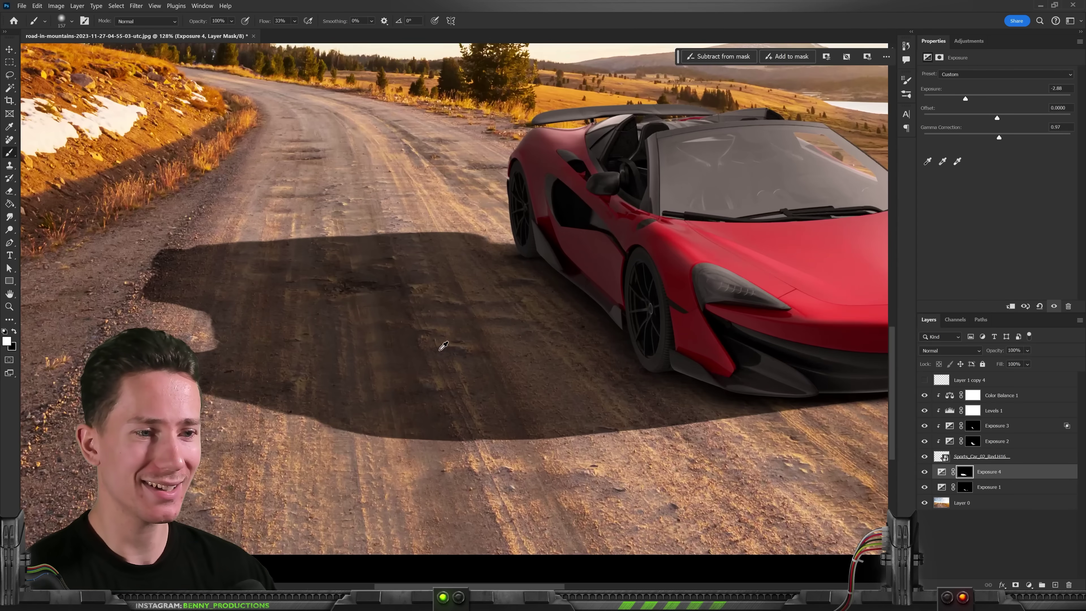
scroll(443, 344, up, 5)
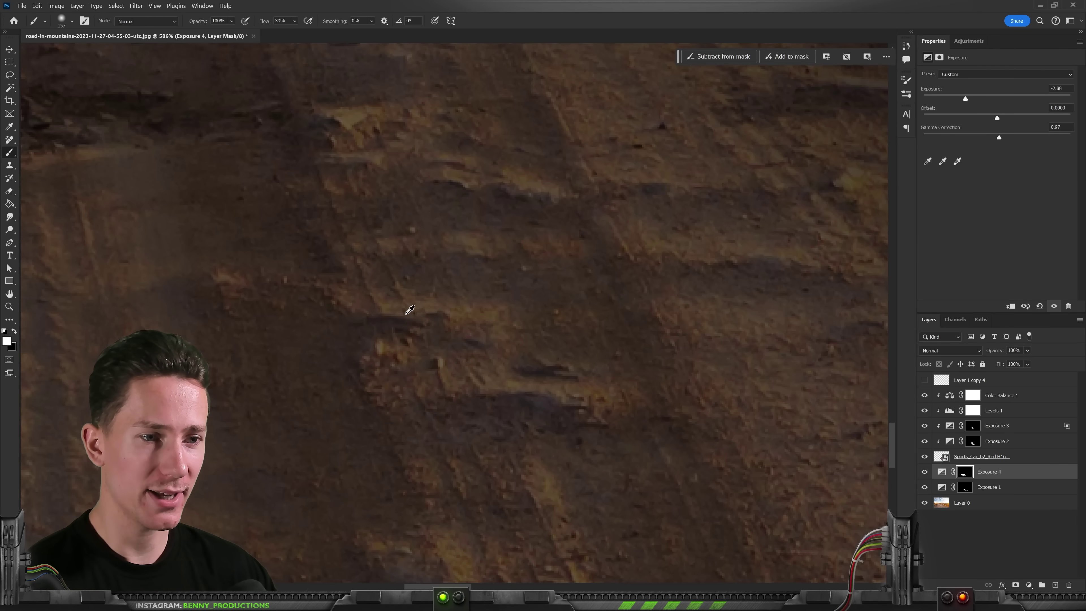
alt+right_click(454, 315)
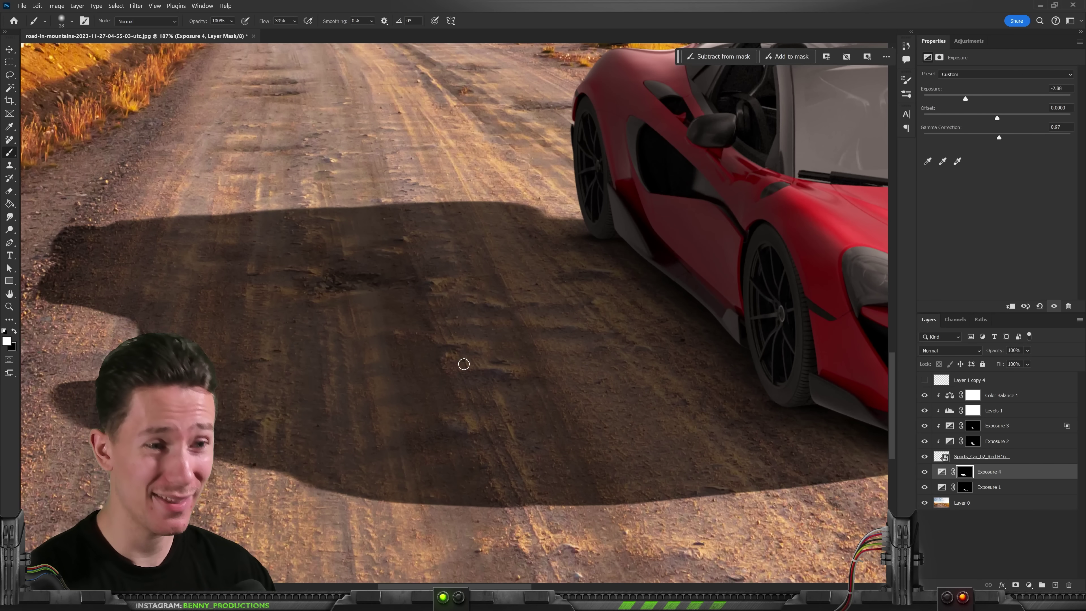
With Exposure 4 hidden, lasso the sunlit road ridges, replace them with Generative Fill, and restore the cast shadow above that layer
drag(505, 319, 453, 345)
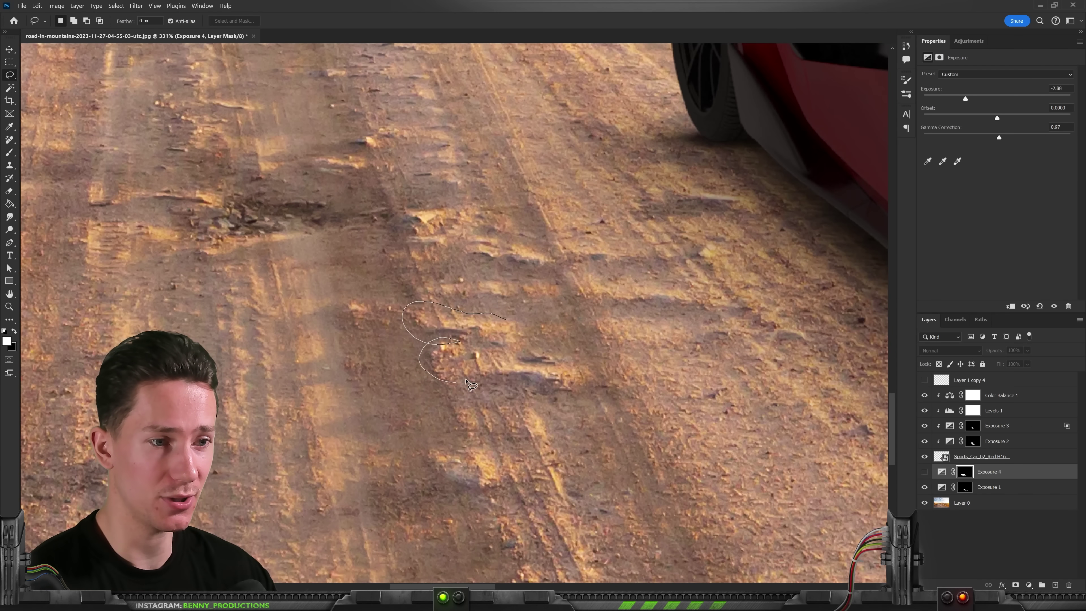
drag(527, 342, 506, 320)
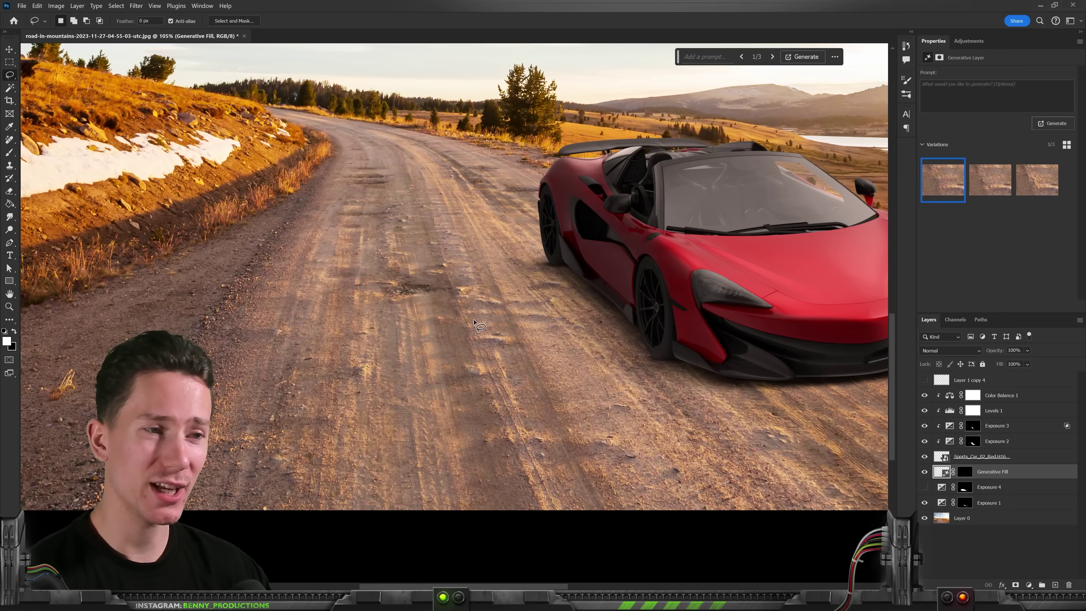
scroll(451, 260, down, 2)
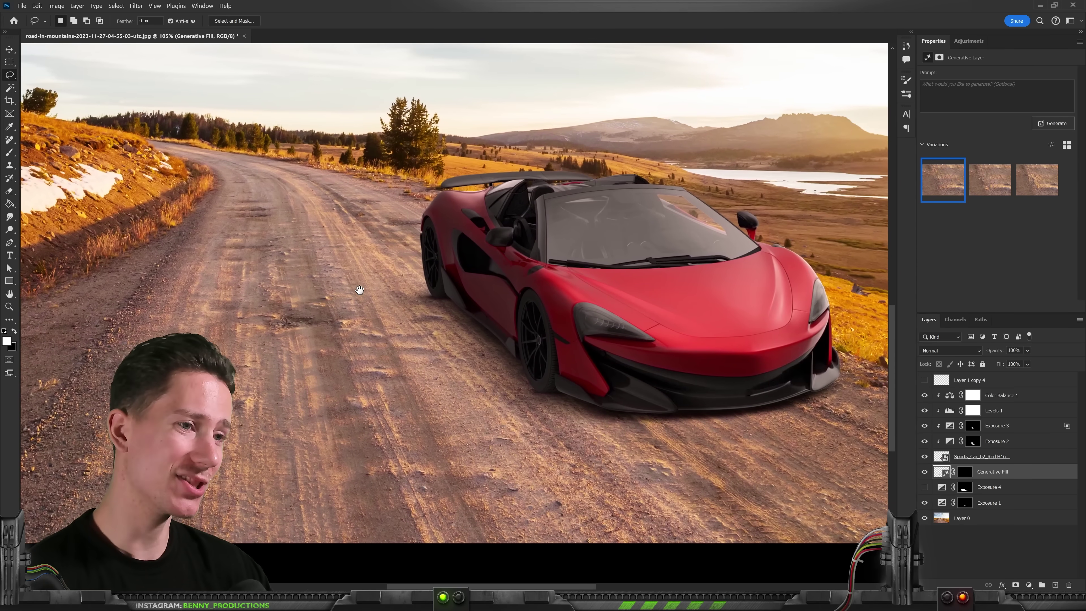
scroll(451, 260, up, 1)
scroll(328, 302, up, 2)
scroll(482, 311, down, 2)
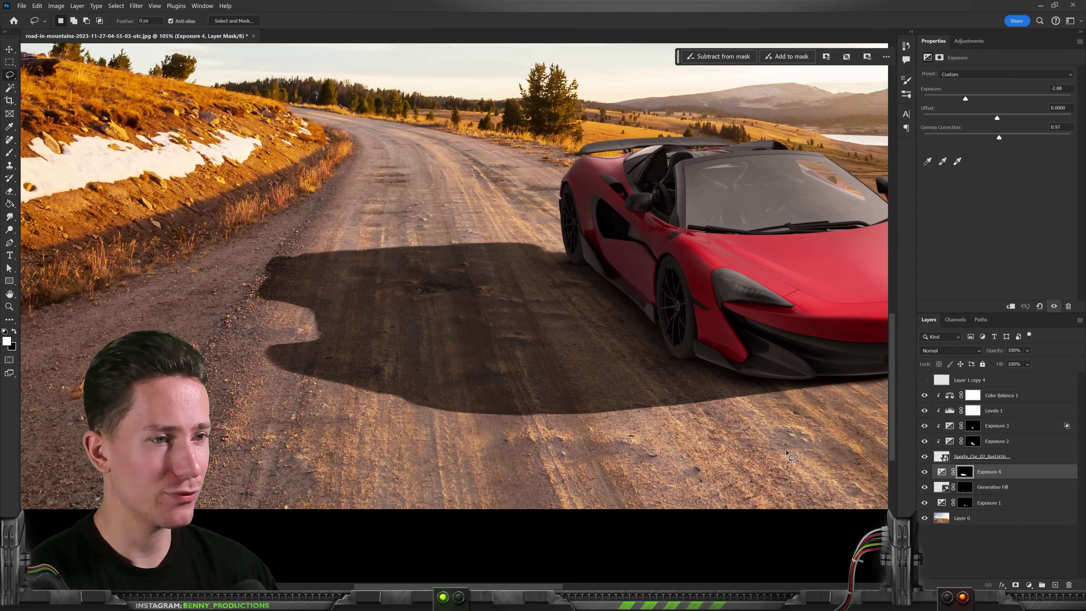
scroll(380, 359, down, 3)
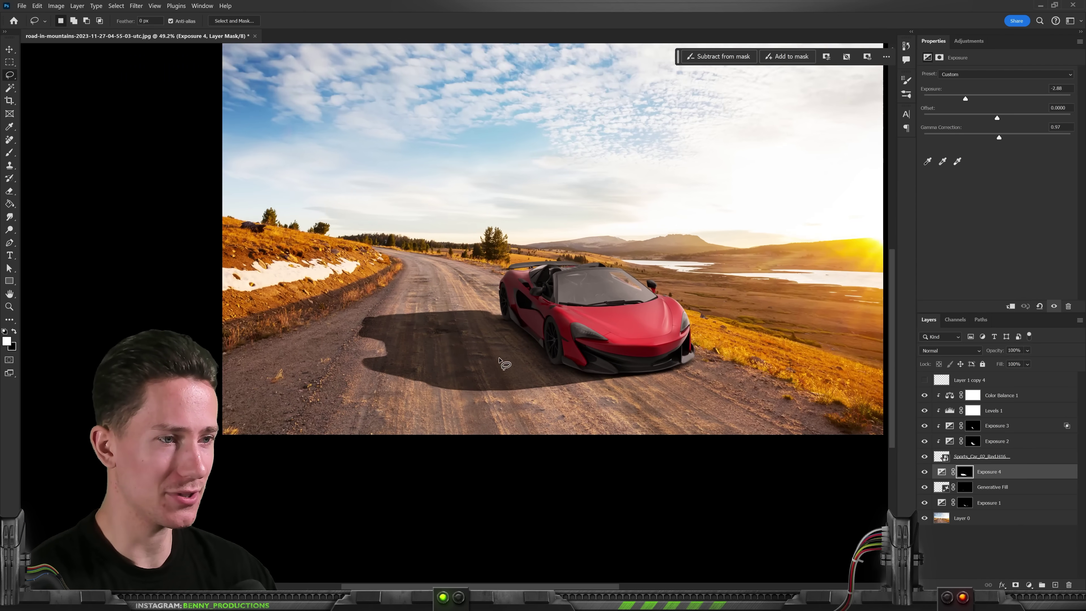
scroll(385, 362, up, 3)
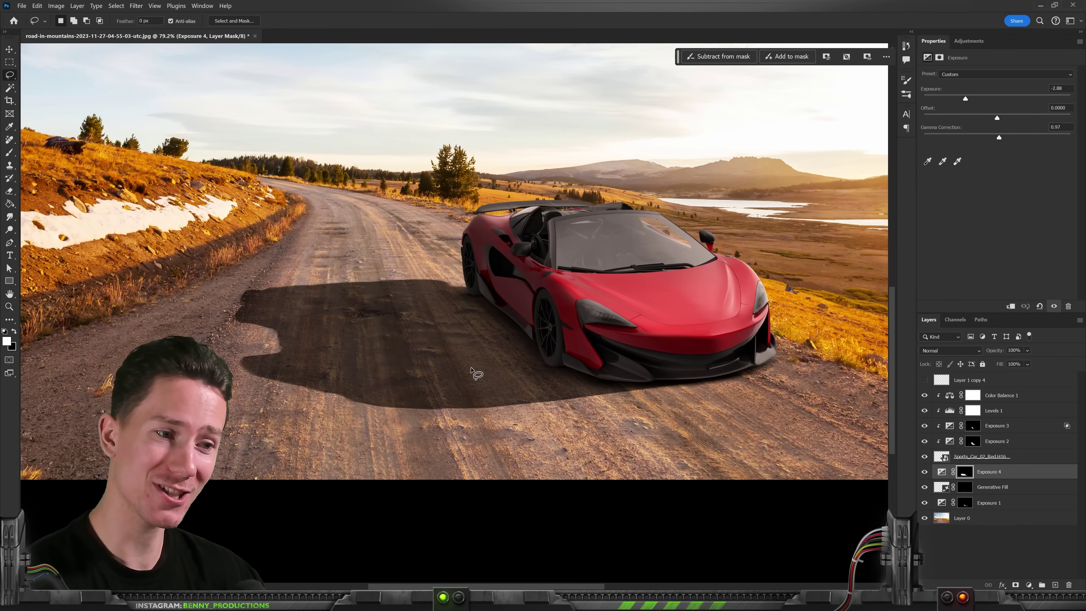
Fade the cast shadow's lower edge on the Exposure 4 mask with a soft black brush, enlarging it to 1231 px
scroll(472, 369, up, 1)
key(b)
key(x)
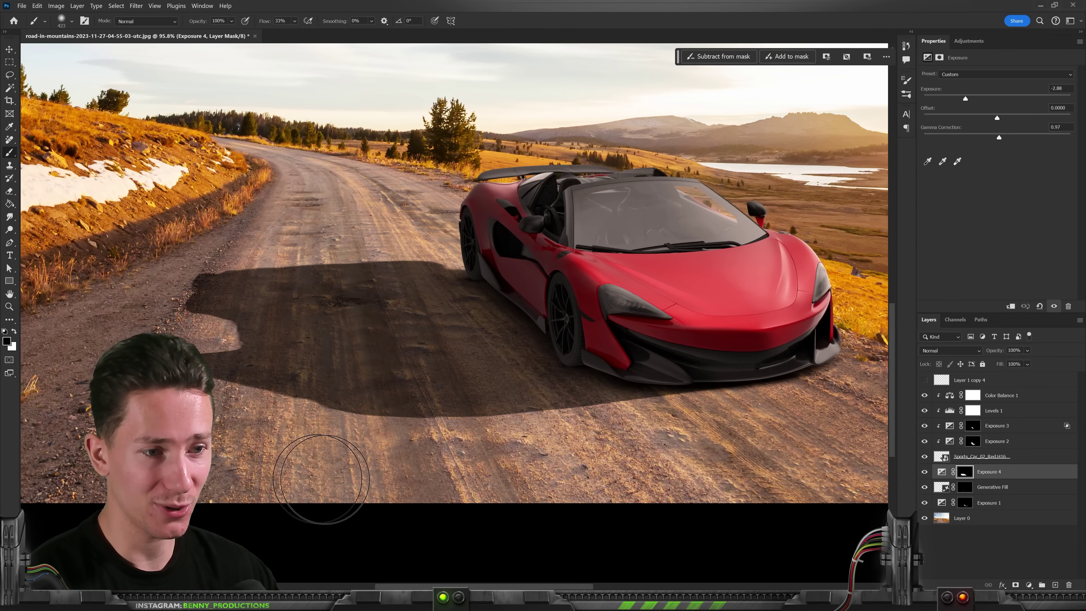
drag(332, 478, 472, 465)
scroll(471, 464, down, 2)
key(bracketright)
key(bracketright)
key(bracketright)
key(bracketright)
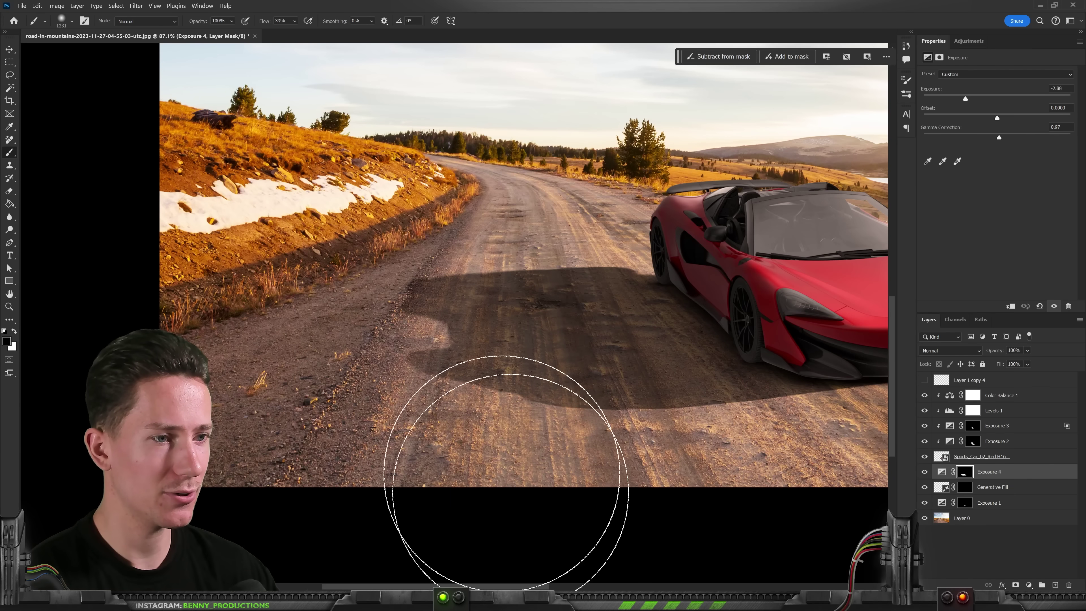
Soften the end of the cast shadow farthest from the car on the Exposure 4 mask with a 146 px black brush
scroll(372, 218, down, 2)
scroll(546, 278, up, 3)
drag(546, 311, 333, 330)
scroll(218, 399, up, 1)
drag(231, 391, 459, 419)
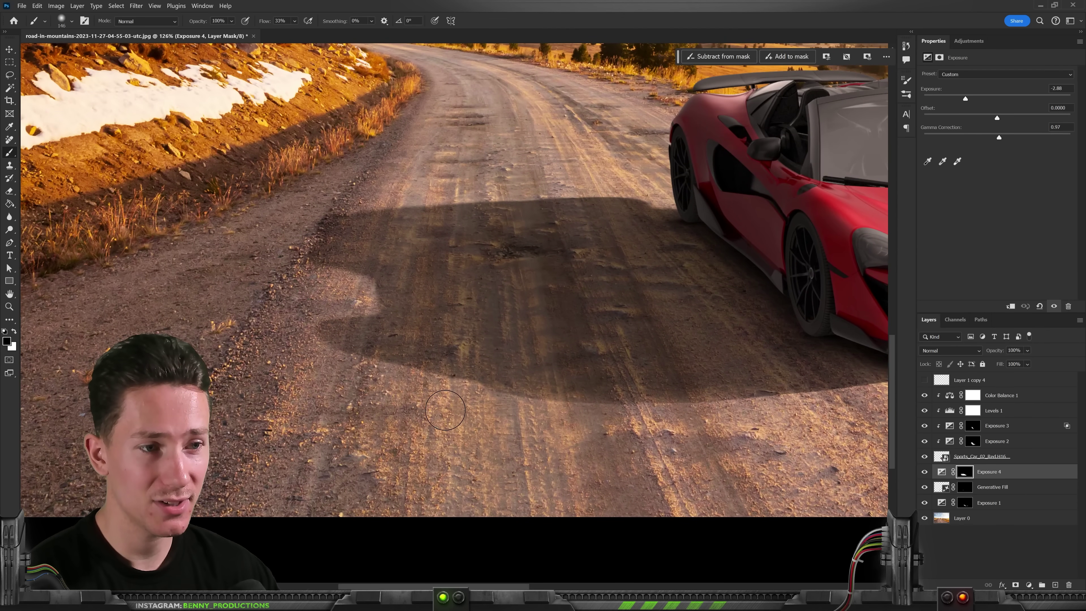
scroll(367, 350, down, 4)
scroll(435, 365, up, 3)
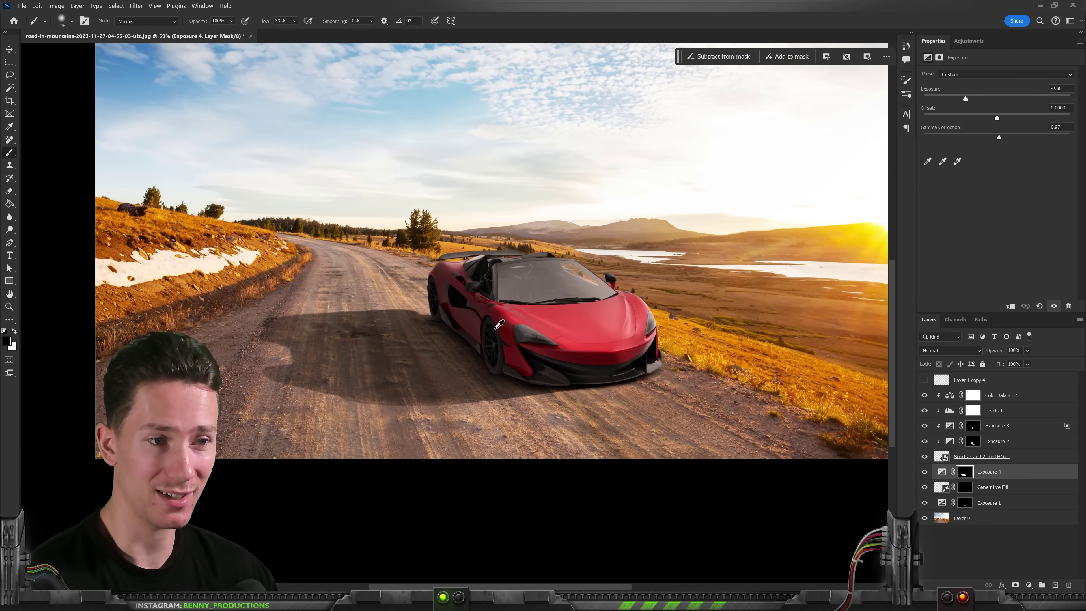
Switch the brush to white on the Exposure 4 mask and examine the cast shadow's softened edges on the road
key(x)
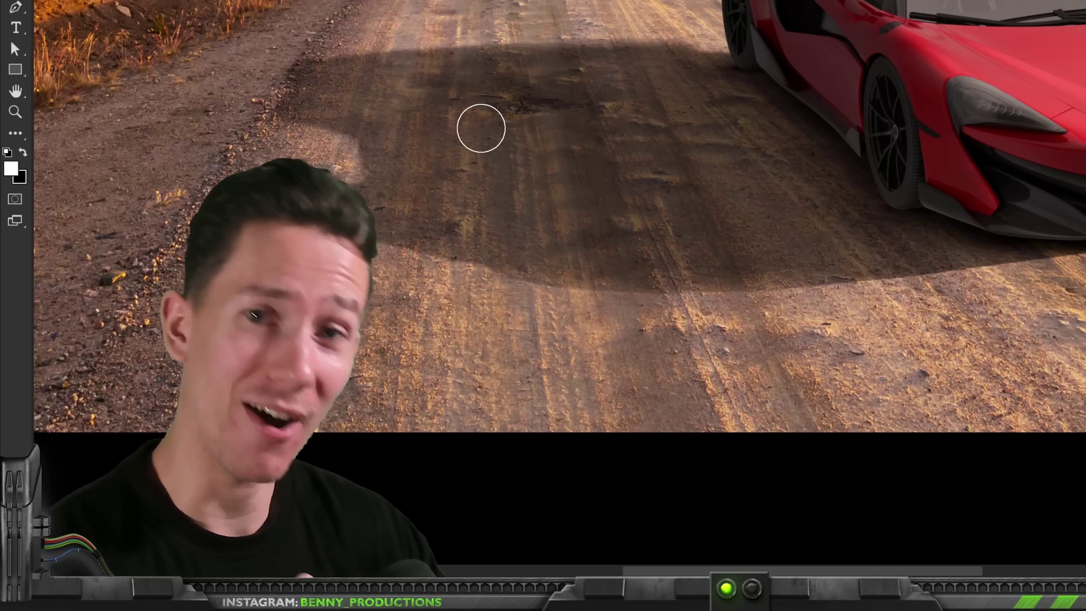
scroll(782, 174, down, 5)
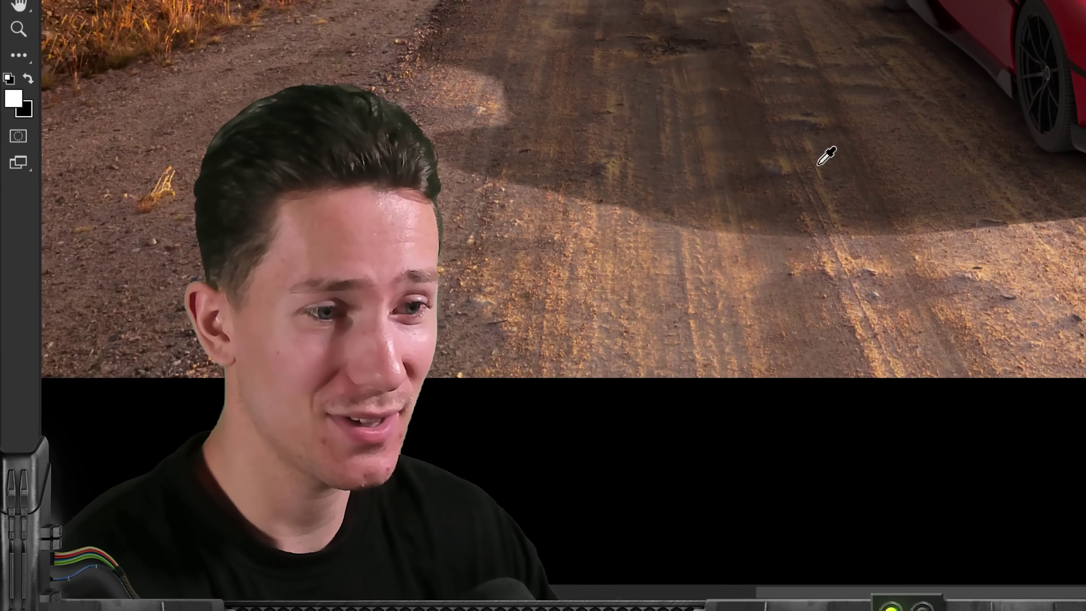
scroll(1027, 78, down, 2)
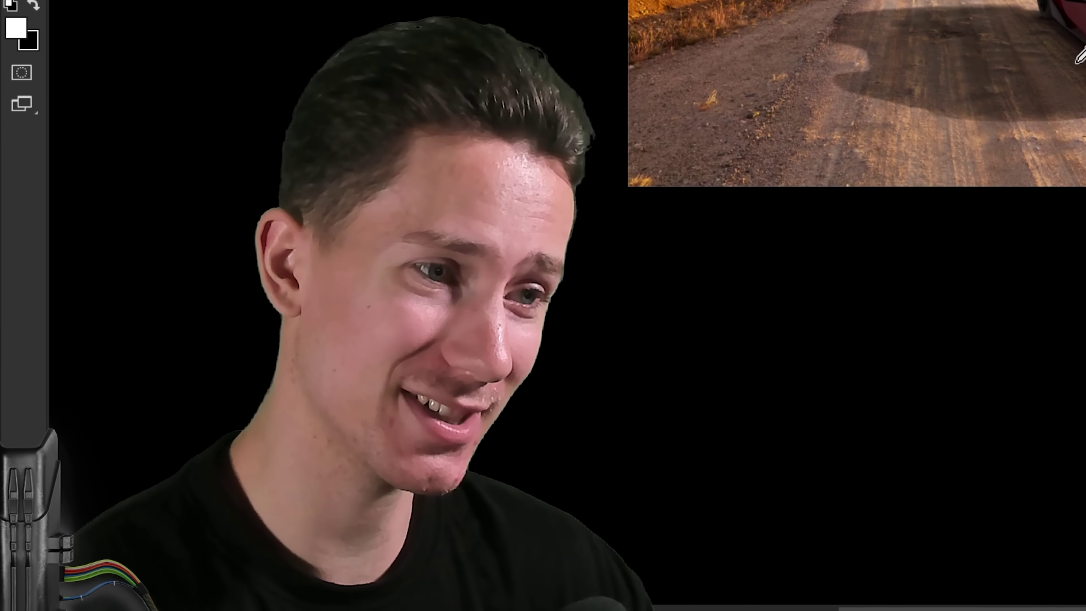
key(x)
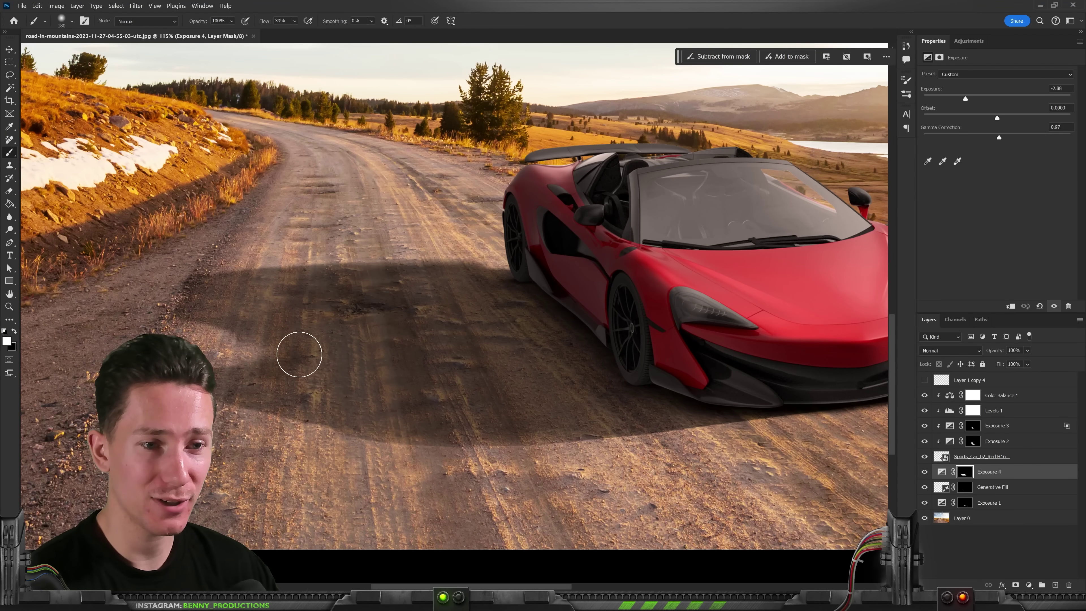
scroll(300, 354, down, 3)
scroll(357, 345, up, 3)
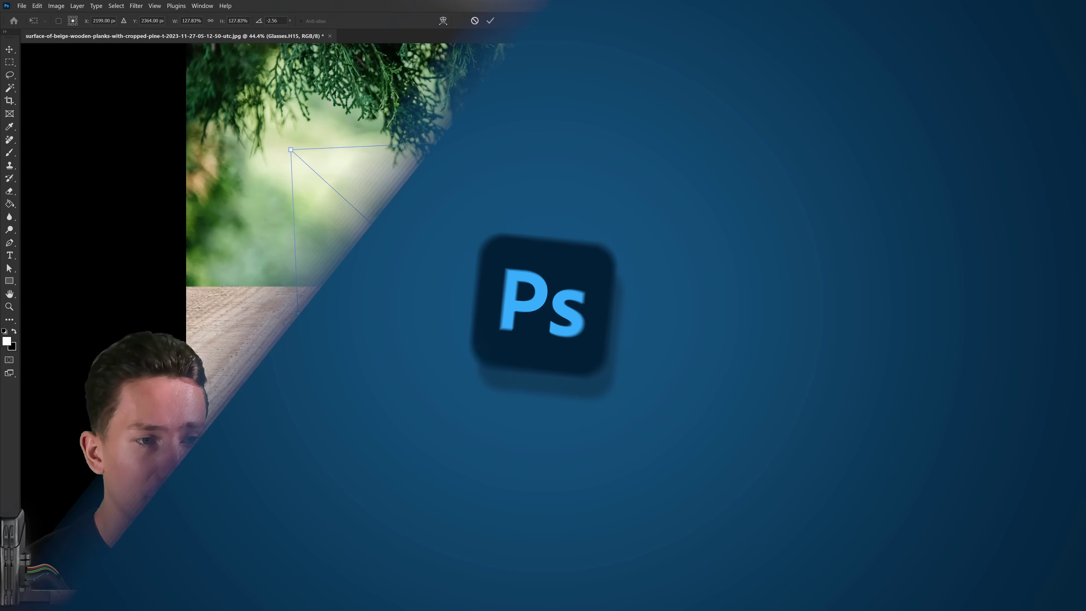
Place the glasses upright on the wooden table, scaled to 127.83% and rotated -2.00 degrees
key(Return)
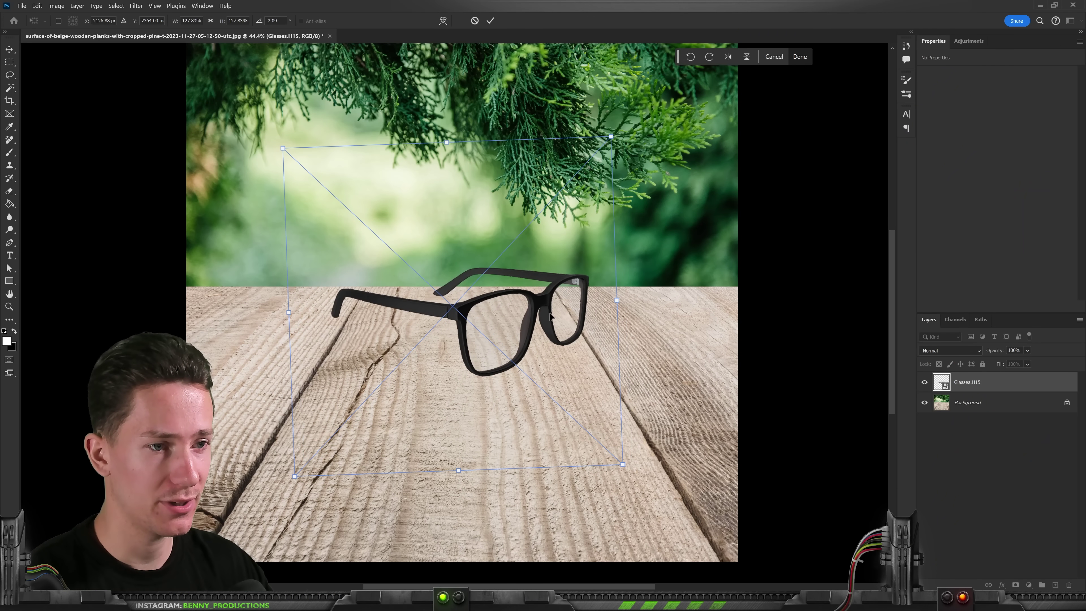
scroll(447, 295, up, 5)
drag(580, 389, 571, 358)
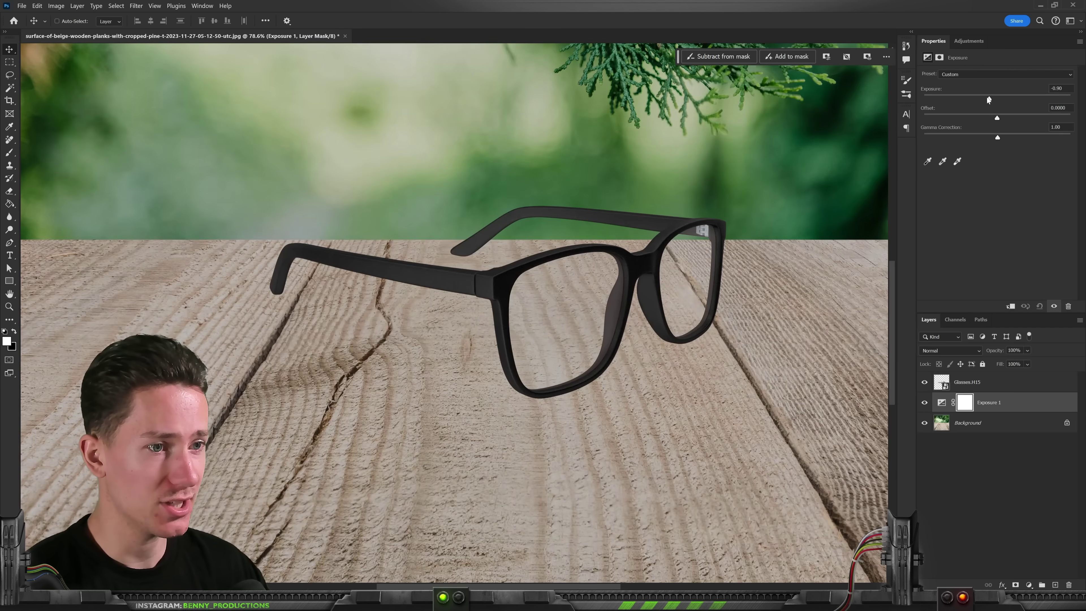
Set an Exposure layer beneath the glasses to exposure -3.69 and gamma correction 0.54, and invert its mask to black
drag(987, 97, 963, 99)
drag(1004, 132, 1023, 134)
drag(971, 100, 957, 99)
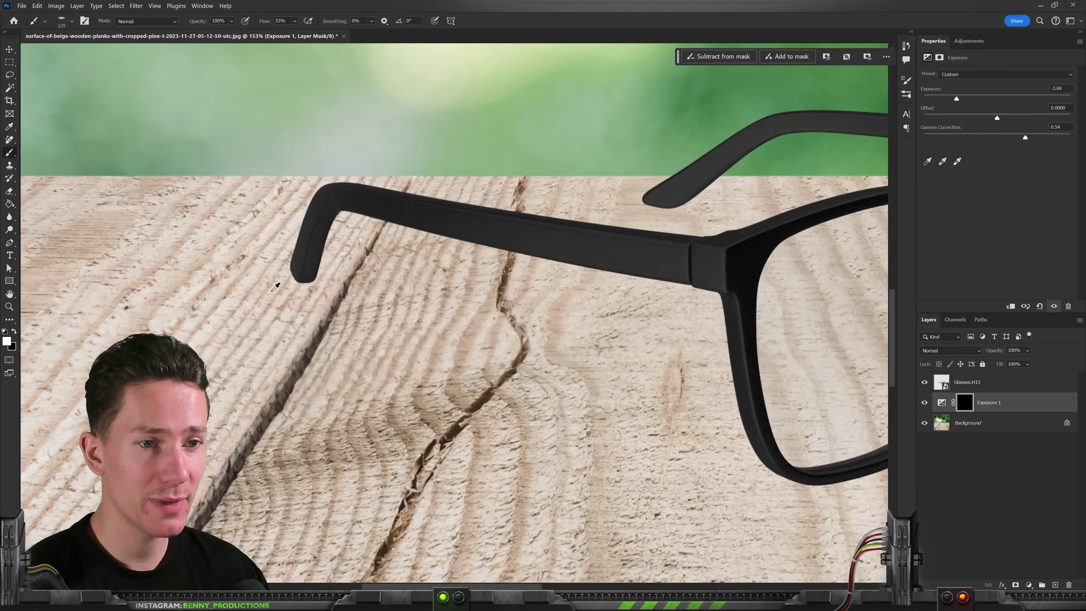
Try to paint a shadow beneath the near temple arm on the Exposure 1 mask with a round soft brush
scroll(338, 282, down, 3)
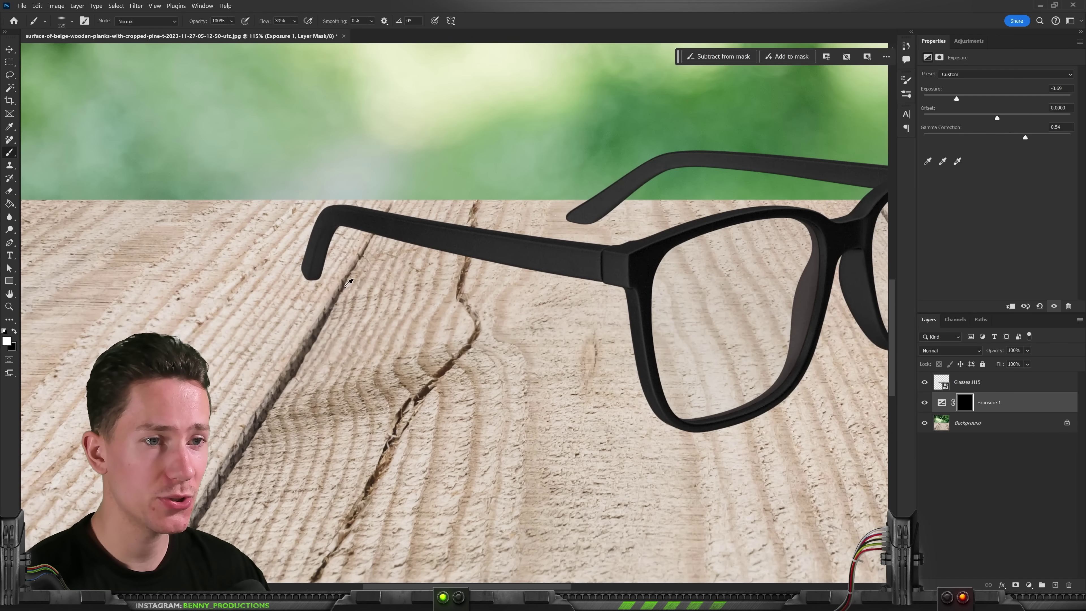
key([)
key([)
key([)
key([)
drag(374, 240, 574, 283)
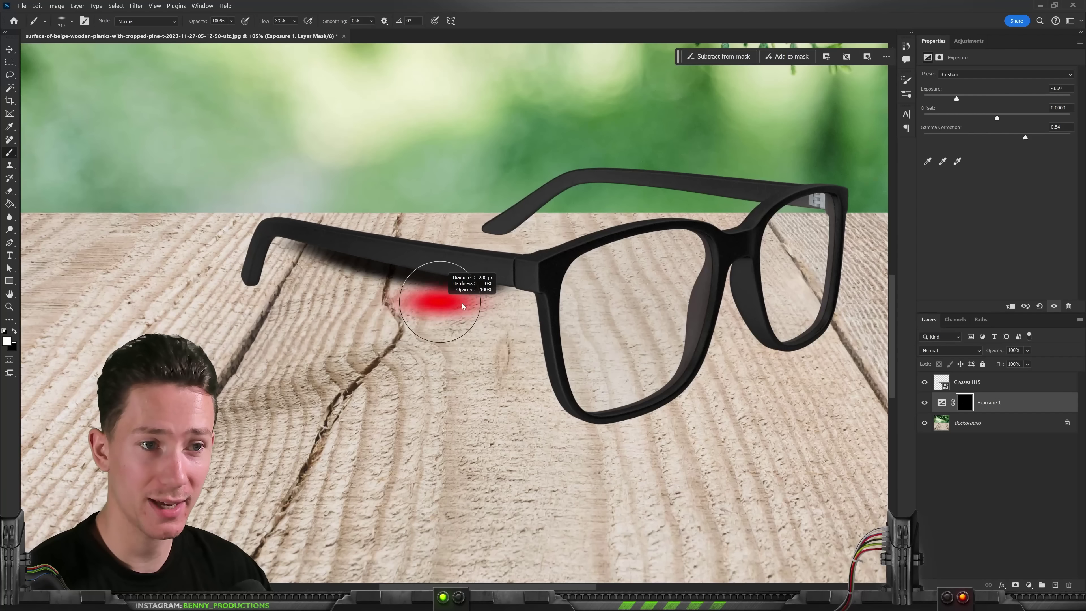
Flatten the soft brush tip to a horizontal ellipse and paint the shadow from the temple tip toward the near lens at 8% flow
drag(406, 393, 449, 417)
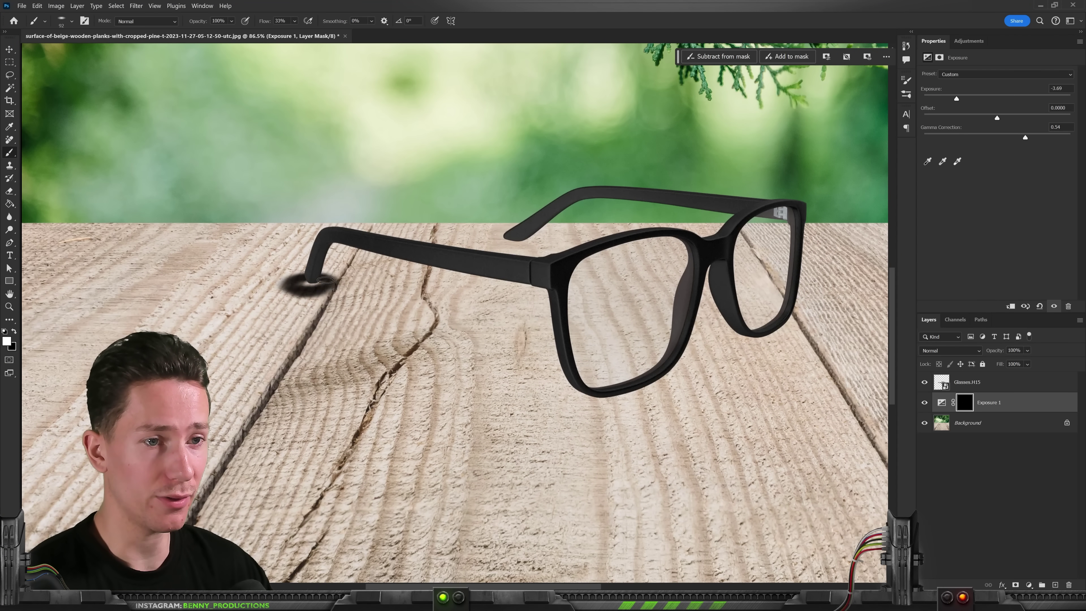
mouse_move(666, 378)
mouse_down()
mouse_move(584, 412)
mouse_move(686, 376)
mouse_up()
drag(808, 319, 733, 346)
drag(504, 242, 529, 245)
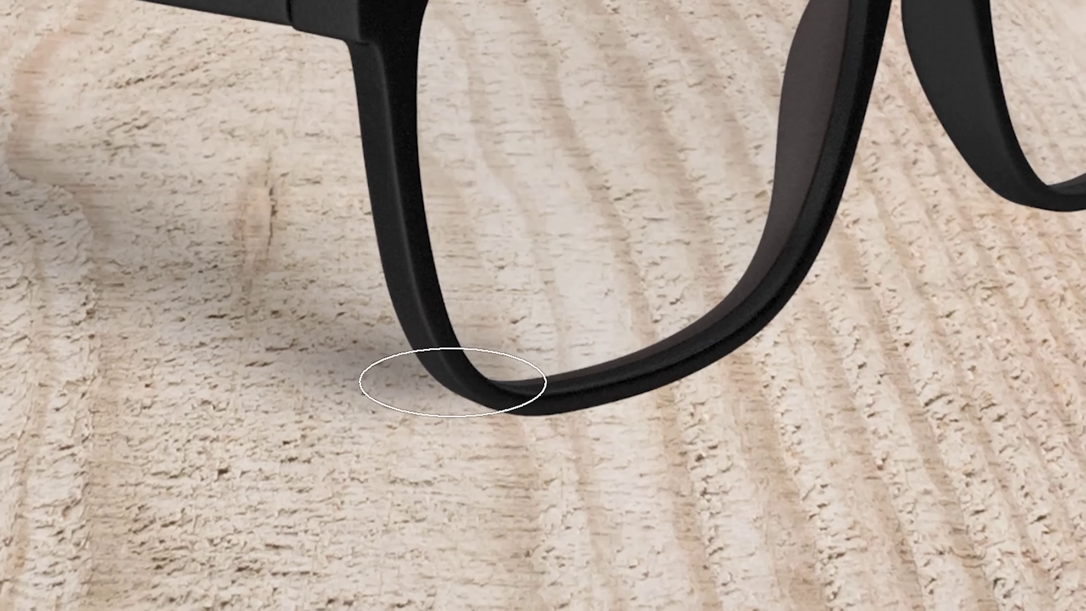
Build up the contact shadow along the near lens rim's lower edge on the Exposure 1 mask with a smaller flattened brush
key([)
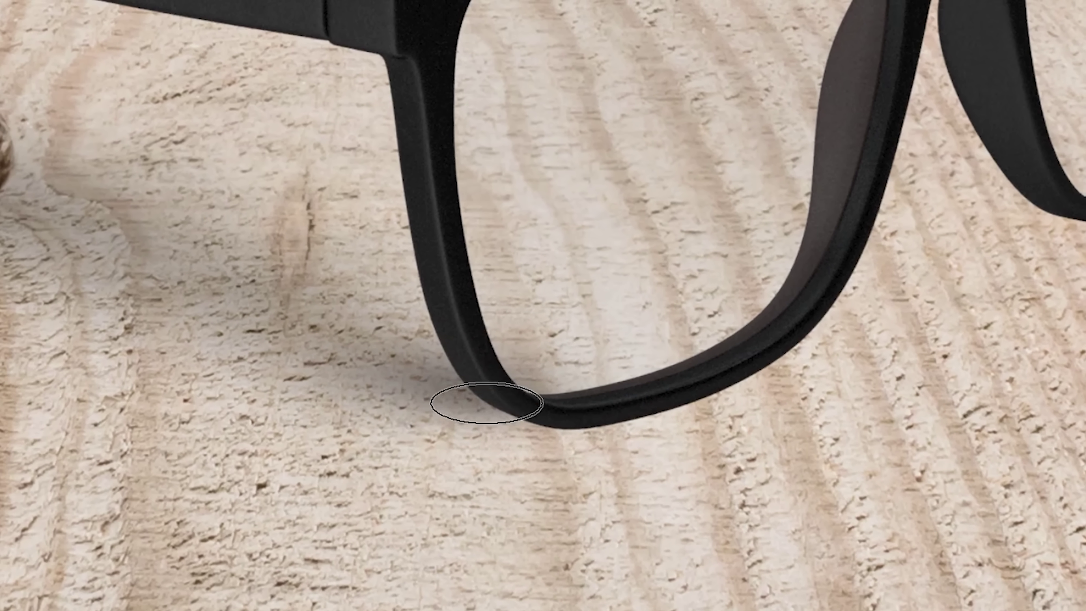
drag(538, 404, 507, 402)
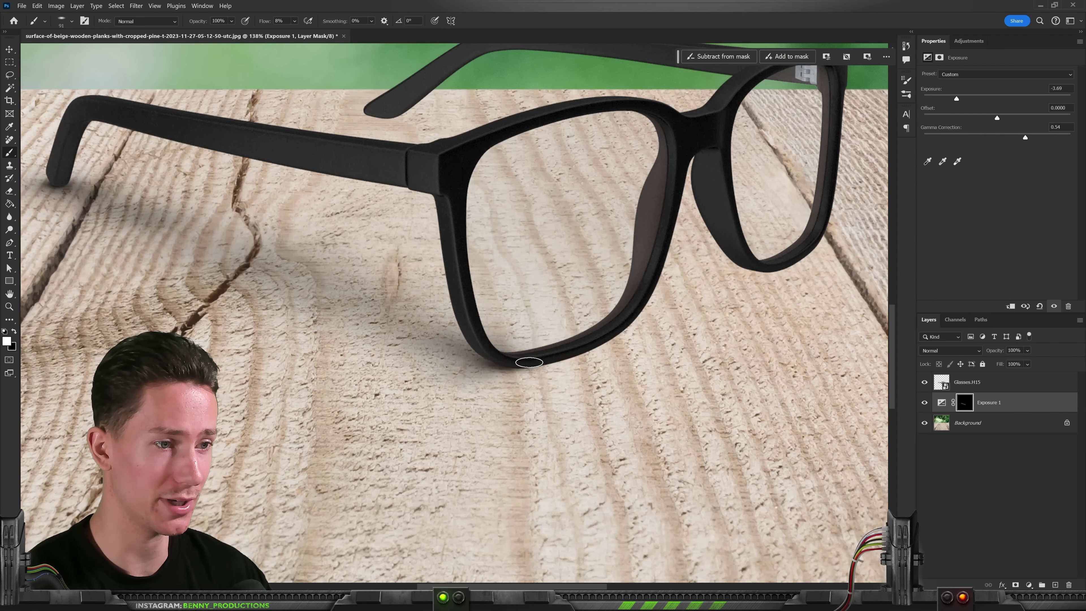
drag(519, 368, 635, 334)
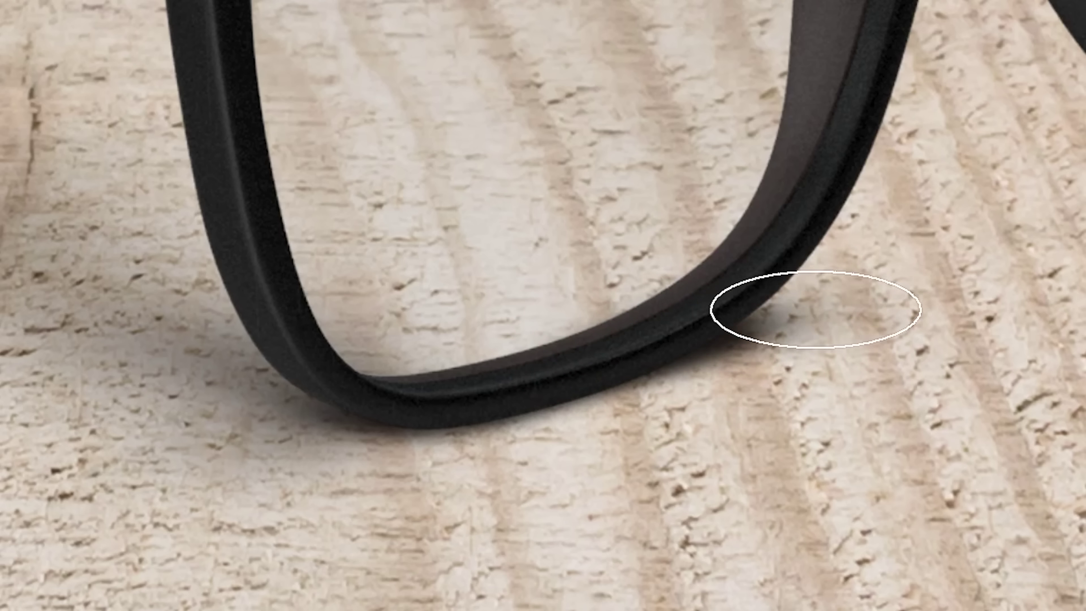
drag(800, 322, 885, 322)
Paint a tight contact shadow beneath the far lens rim, reducing the flattened brush's size for the darkest part
click(648, 280)
key(bracketleft)
key(bracketleft)
key(bracketleft)
key(bracketleft)
key(bracketleft)
key(bracketleft)
key(bracketleft)
key(bracketleft)
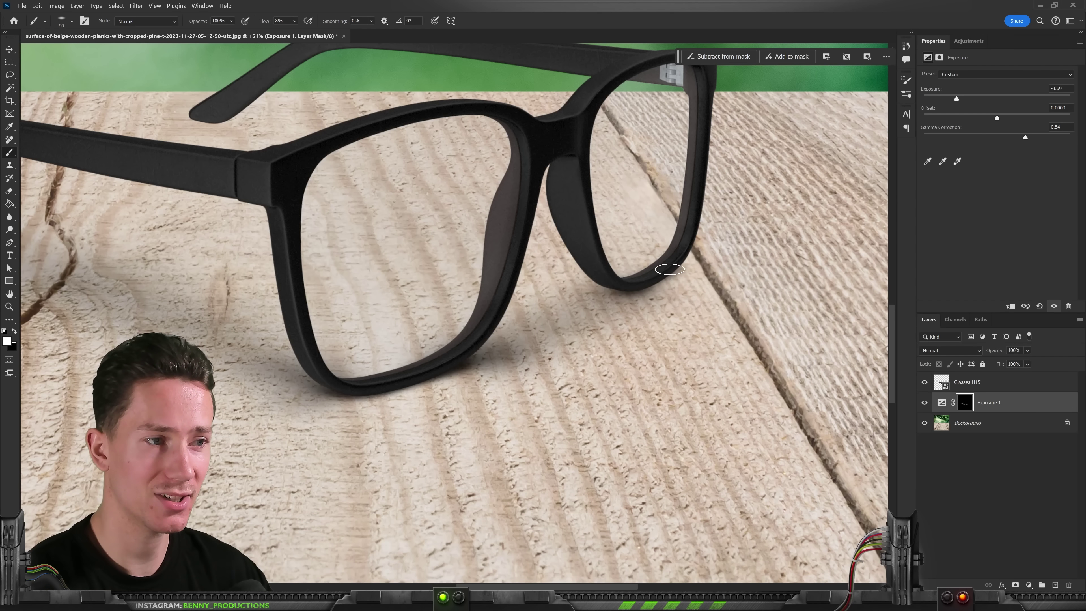
Add a broad, faint shadow between the two lenses and beside the near lens with a 394 px flattened brush
scroll(628, 310, down, 3)
drag(555, 303, 648, 303)
scroll(555, 310, down, 3)
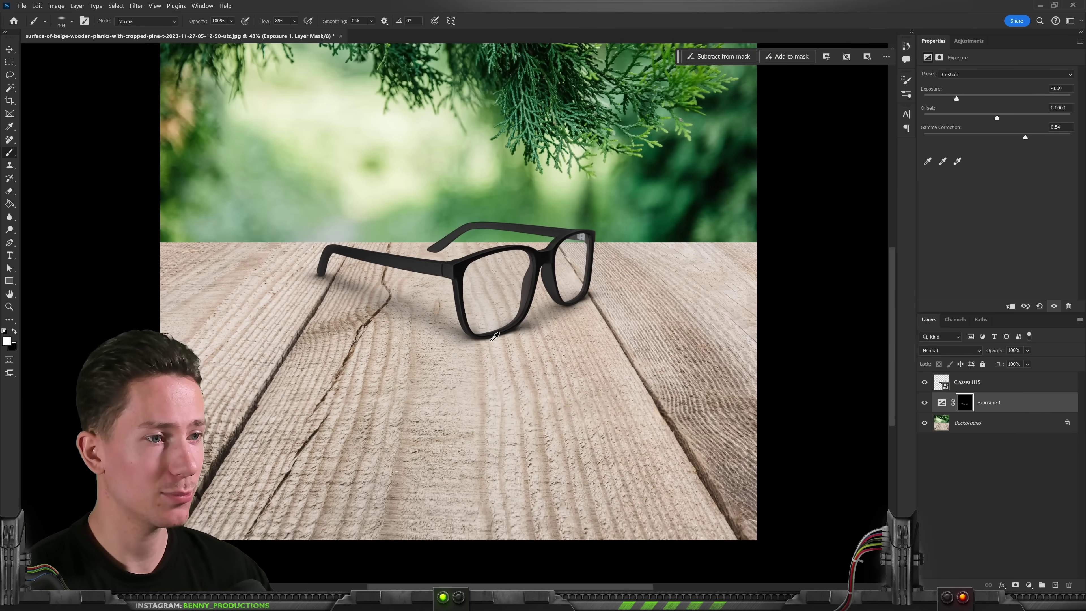
scroll(551, 316, up, 3)
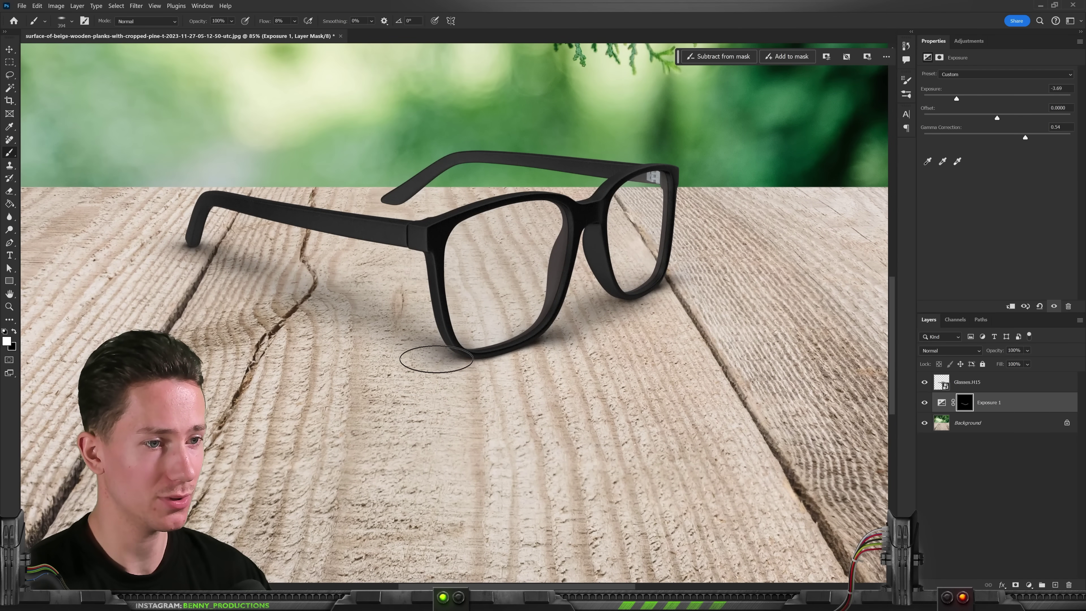
click(406, 348)
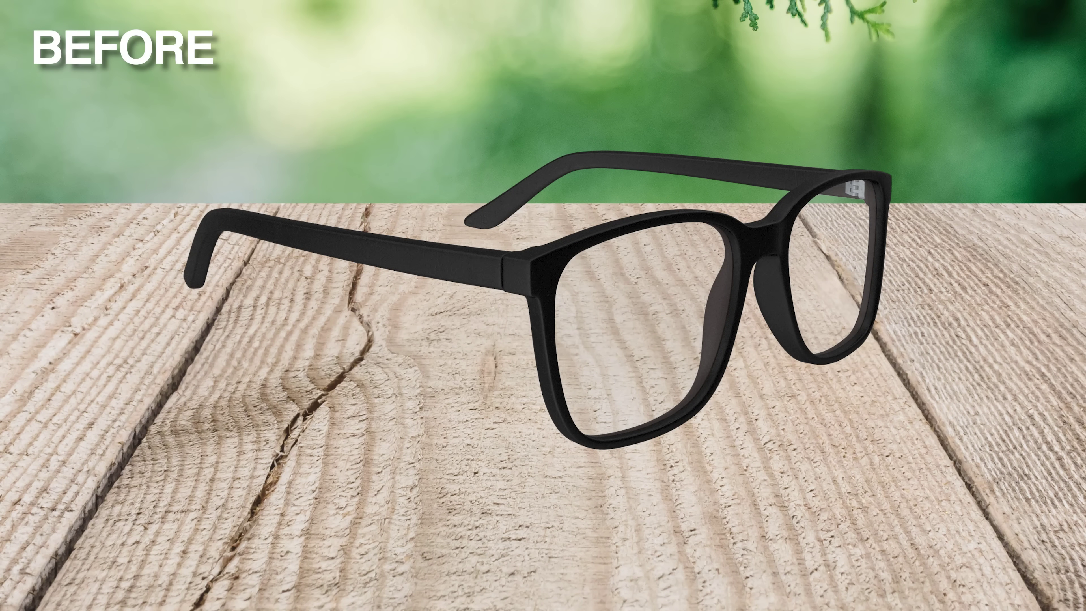